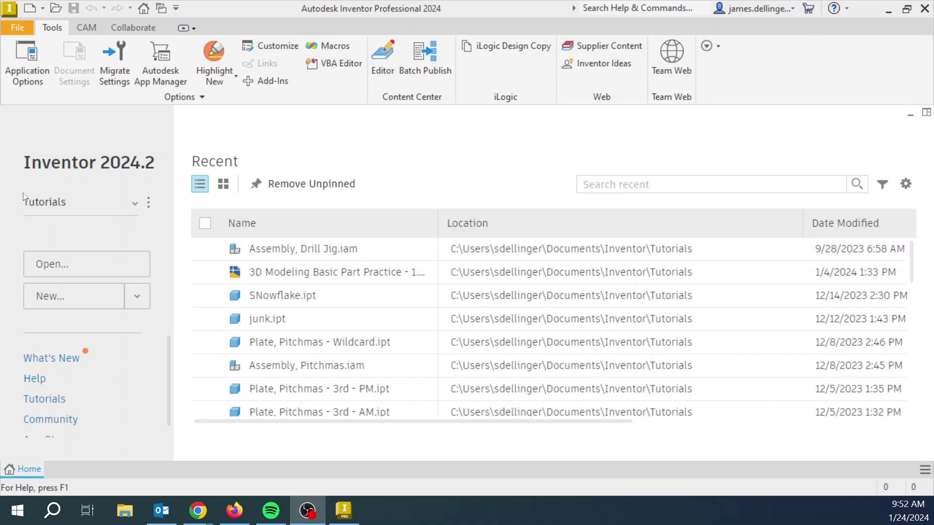
Create a new standard part and start a 2D sketch on the front (XY) origin plane.
{"action": "left_click", "coordinate": [132, 307]}
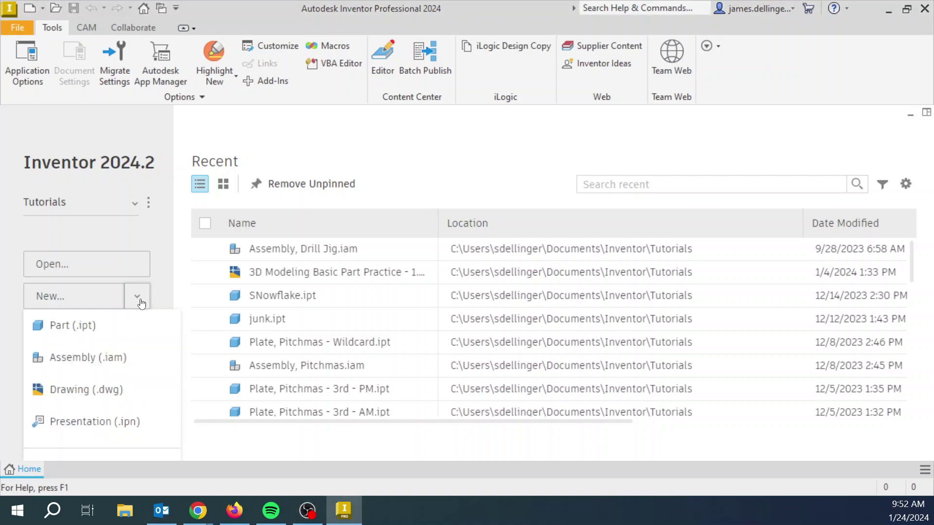
{"action": "left_click", "coordinate": [137, 332]}
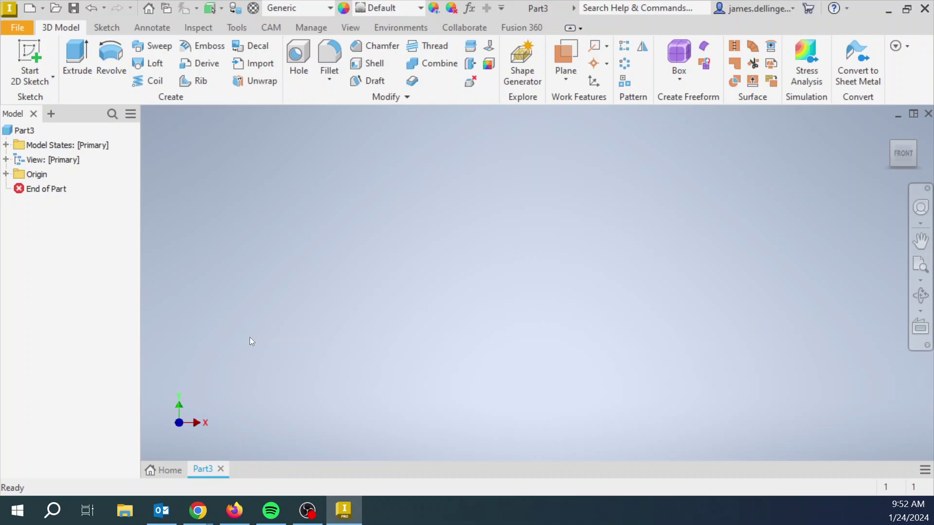
{"action": "left_click", "coordinate": [27, 51]}
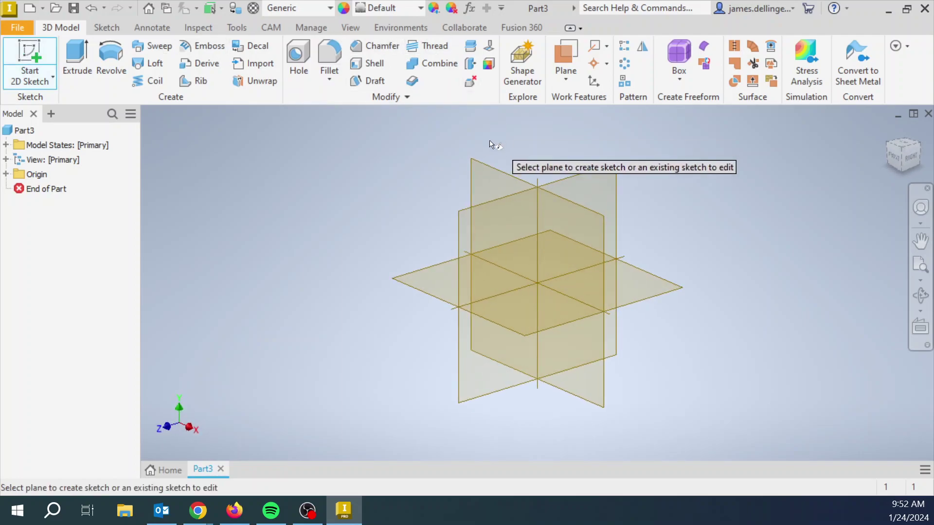
{"action": "left_click", "coordinate": [487, 176]}
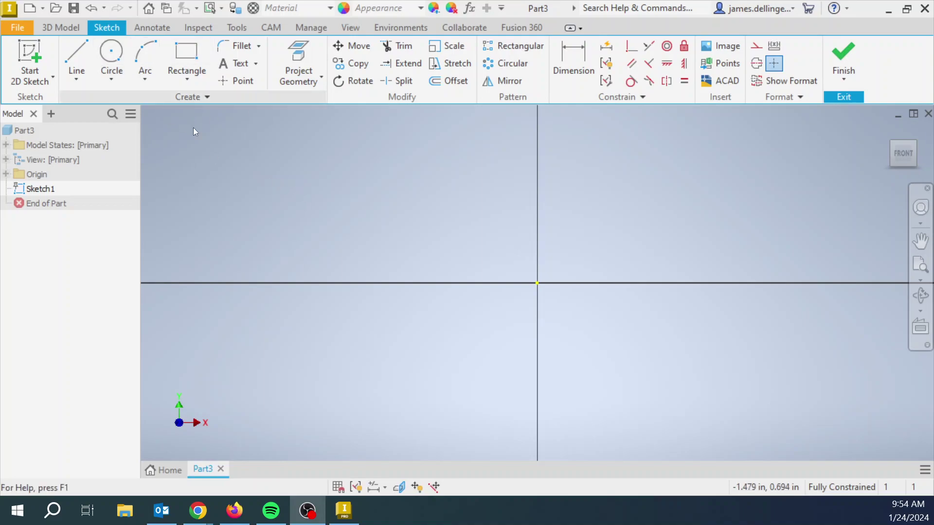
Sketch a rectangle from the origin and stretch its upper and right edges to about 0.85 by 0.58 in.
{"action": "left_click", "coordinate": [186, 53]}
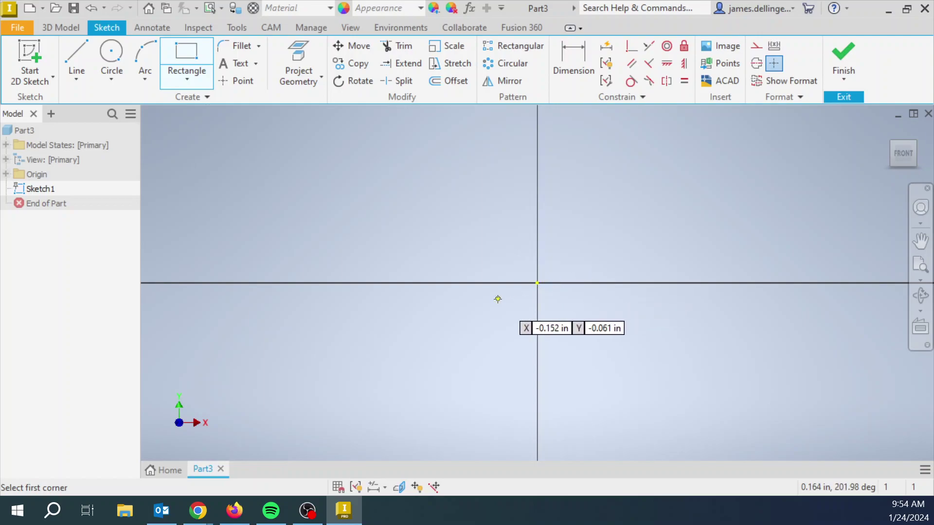
{"action": "left_click", "coordinate": [537, 283]}
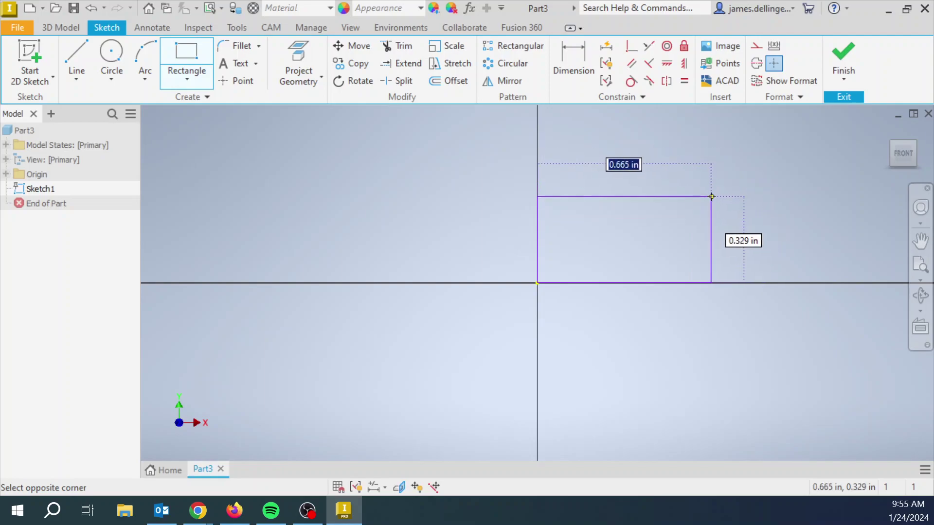
{"action": "left_click", "coordinate": [715, 192]}
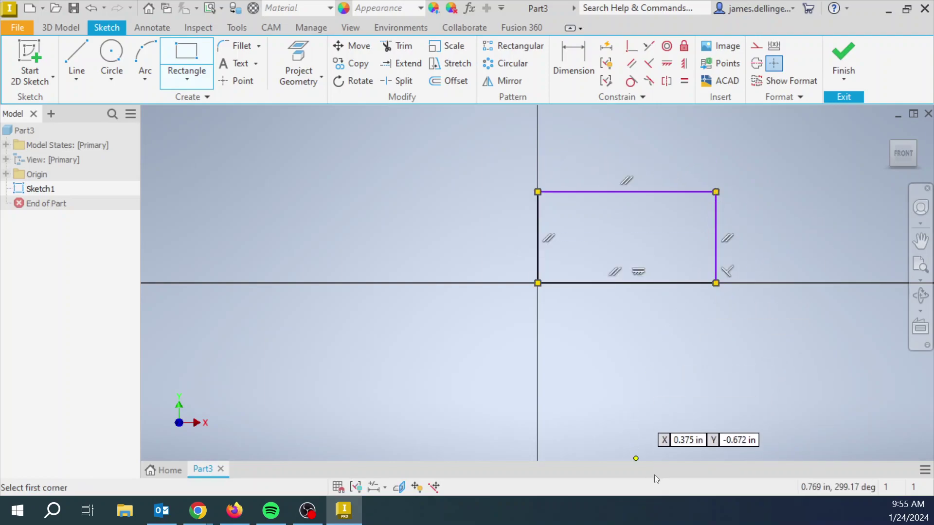
{"action": "key", "text": "Escape"}
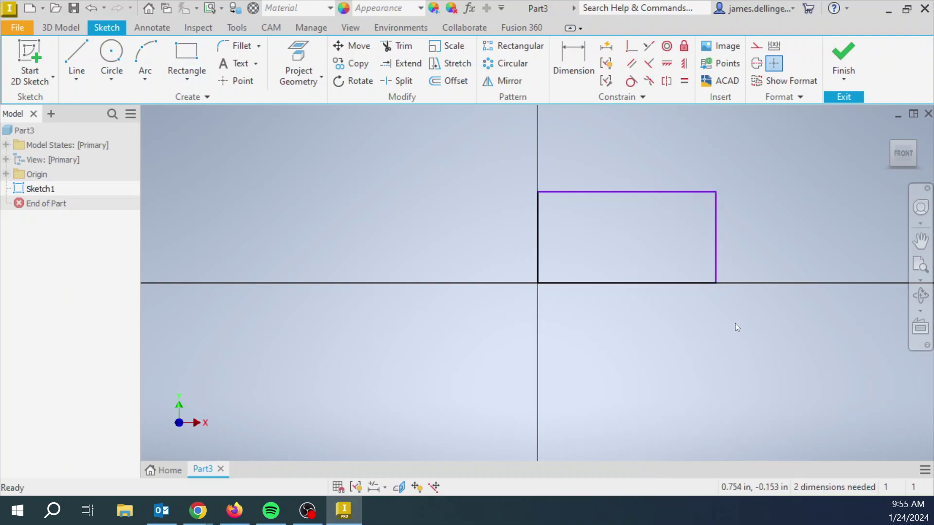
{"action": "left_click_drag", "start_coordinate": [640, 196], "coordinate": [629, 155]}
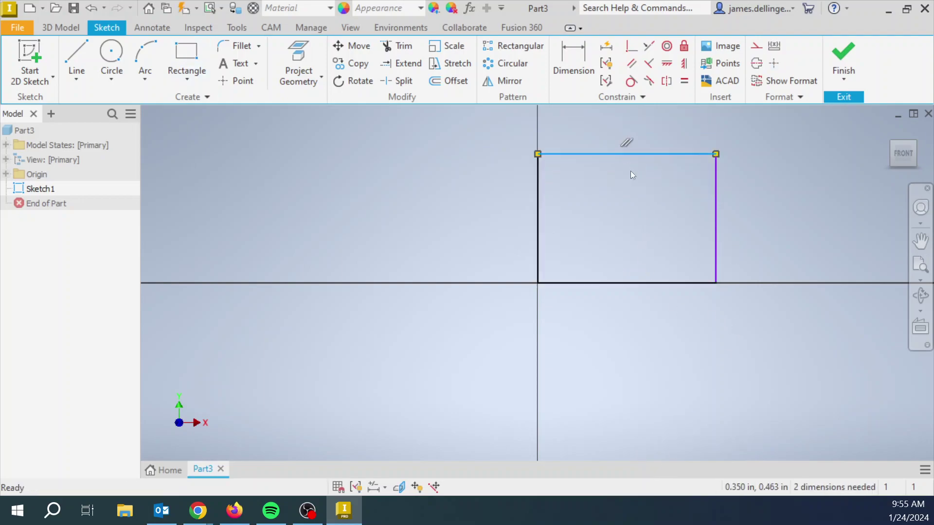
{"action": "left_click_drag", "start_coordinate": [717, 254], "coordinate": [760, 234]}
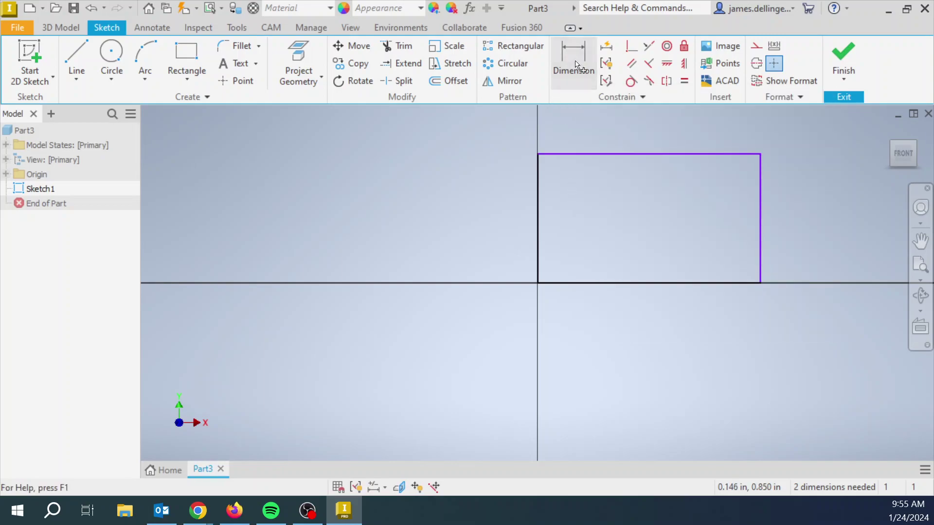
Dimension the rectangle's upper edge and set its width to 1 in, placing the dimension above the rectangle.
{"action": "left_click", "coordinate": [576, 62]}
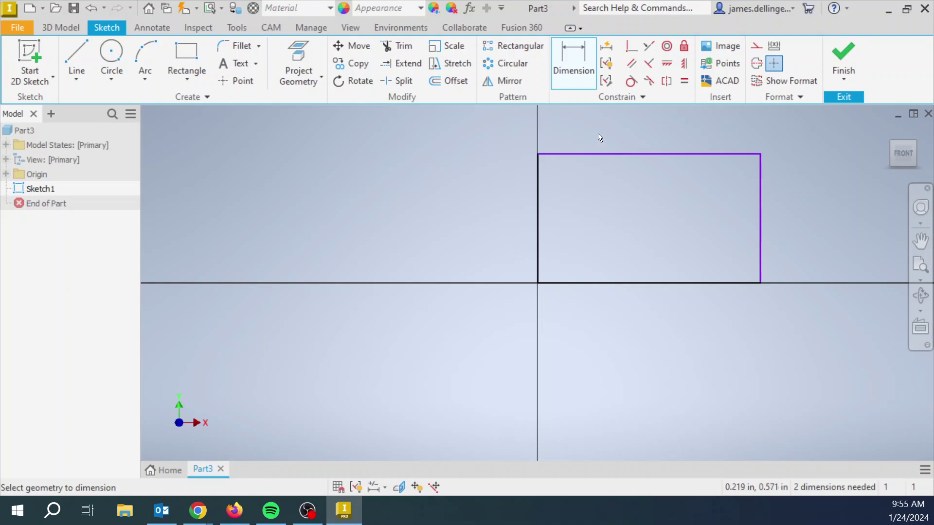
{"action": "left_click", "coordinate": [630, 155]}
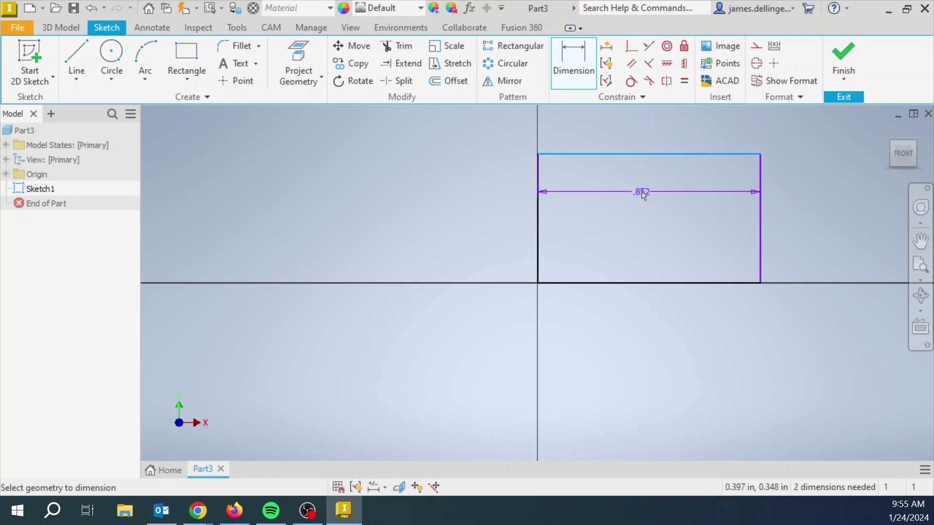
{"action": "middle_click_drag", "start_coordinate": [665, 204], "coordinate": [573, 273]}
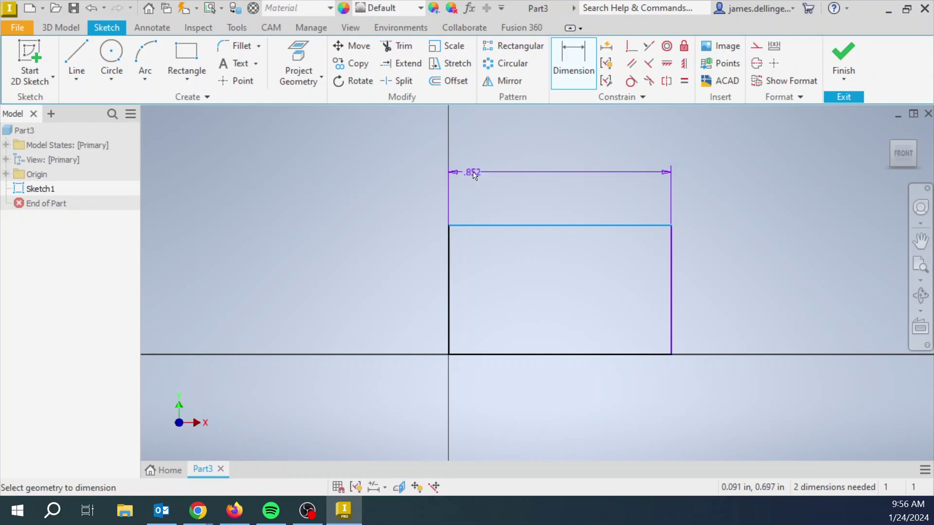
{"action": "left_click", "coordinate": [558, 166]}
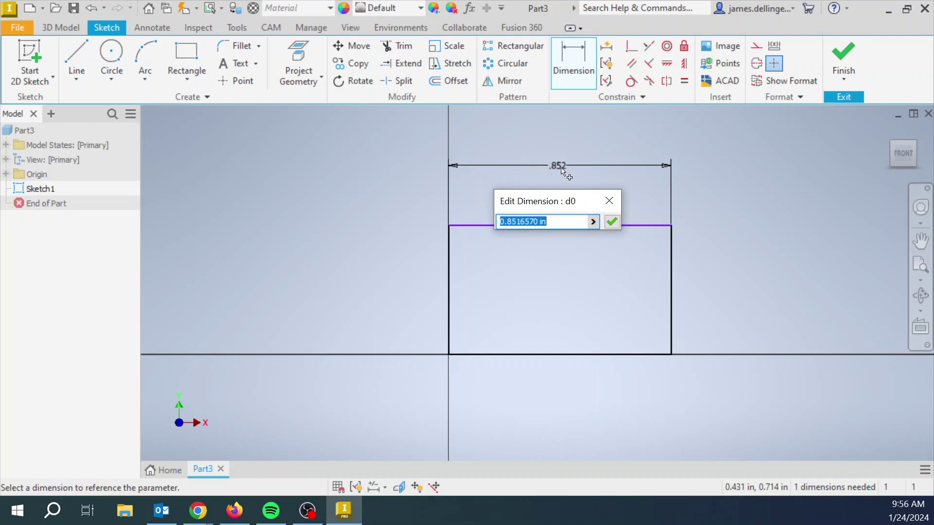
{"action": "type", "text": "1"}
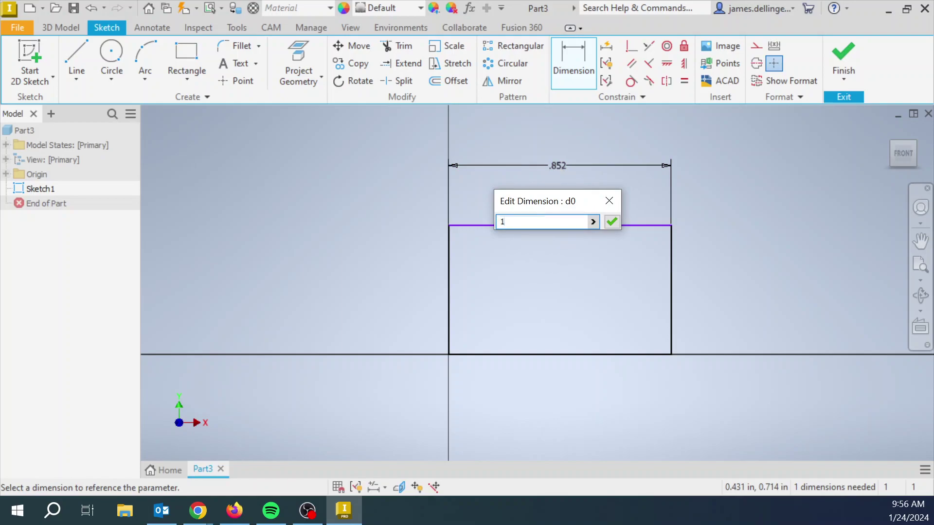
{"action": "key", "text": "Return"}
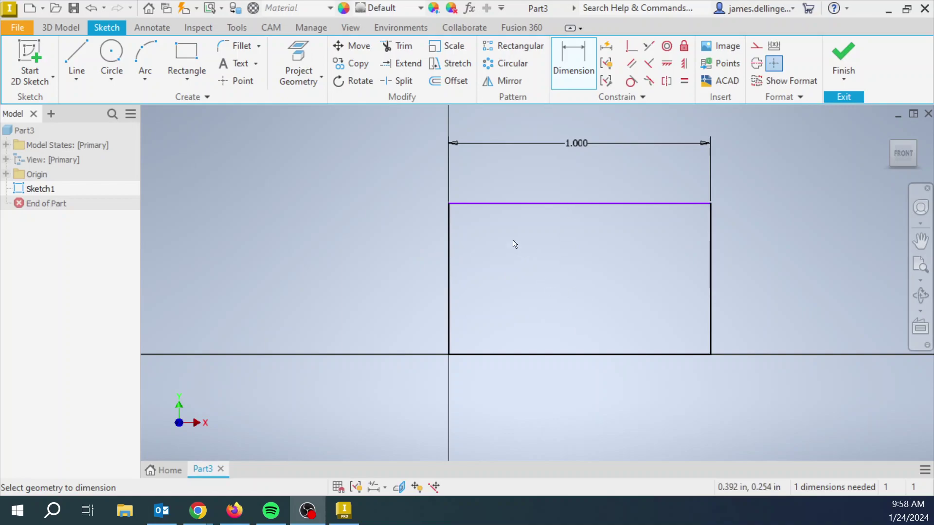
Dimension the distance between the rectangle's upper and lower edges and set this height to .5 in.
{"action": "left_click", "coordinate": [512, 204]}
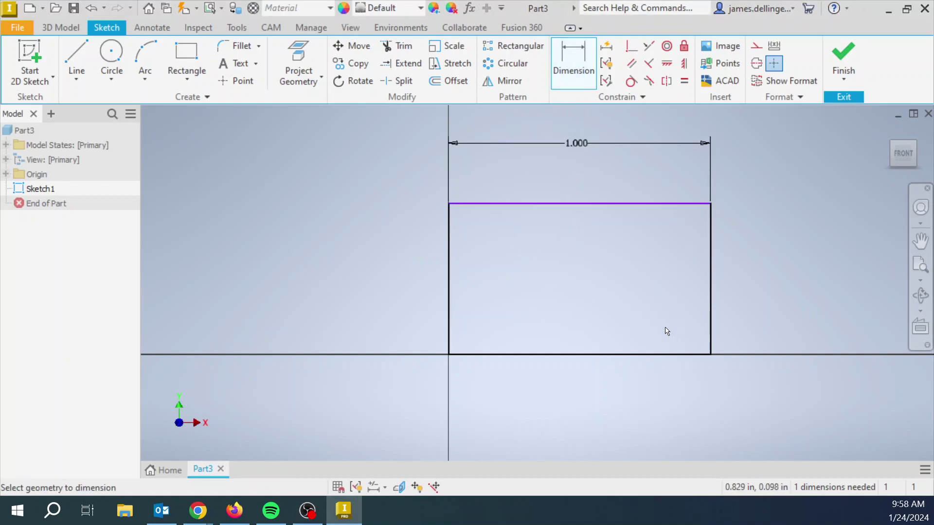
{"action": "left_click", "coordinate": [628, 355]}
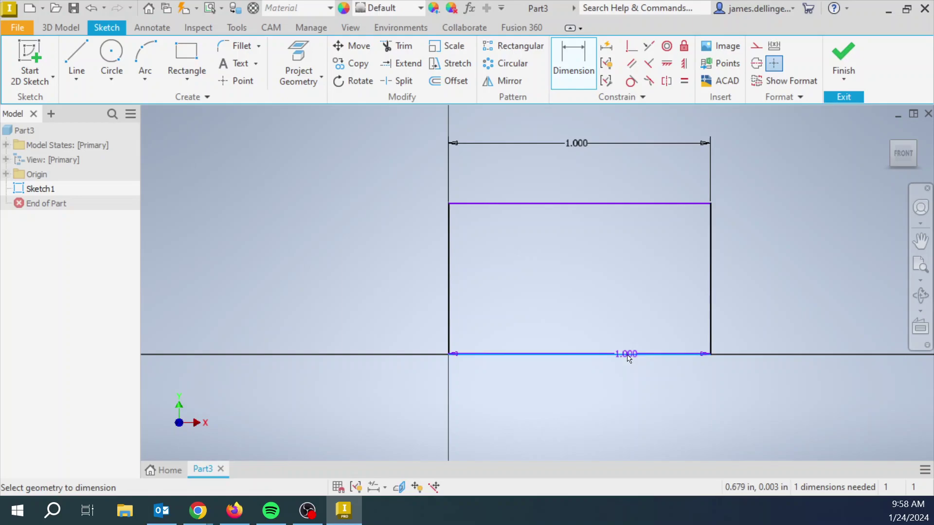
{"action": "left_click", "coordinate": [611, 206]}
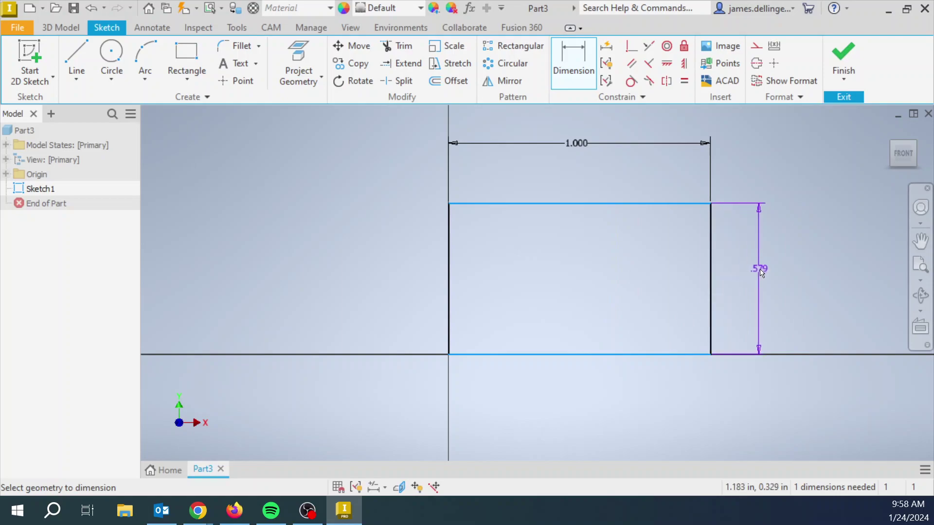
{"action": "left_click", "coordinate": [784, 280]}
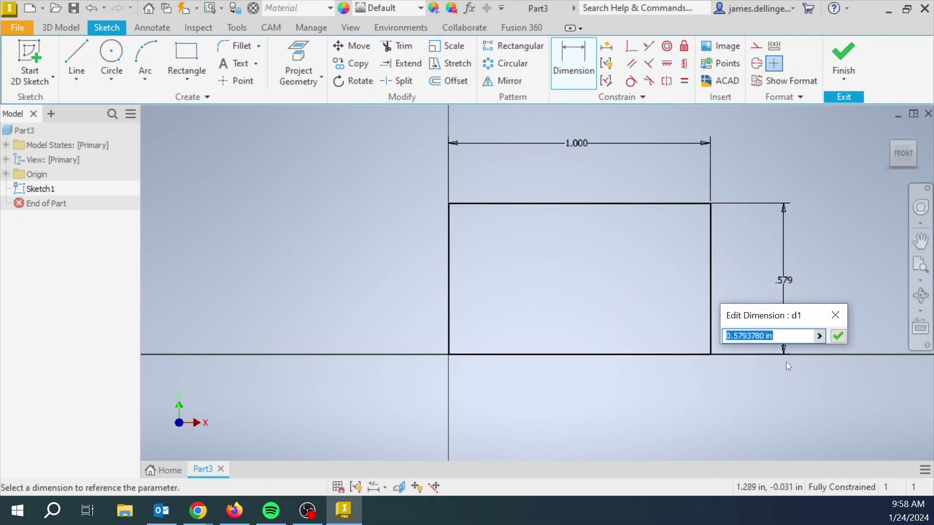
{"action": "type", "text": ".5"}
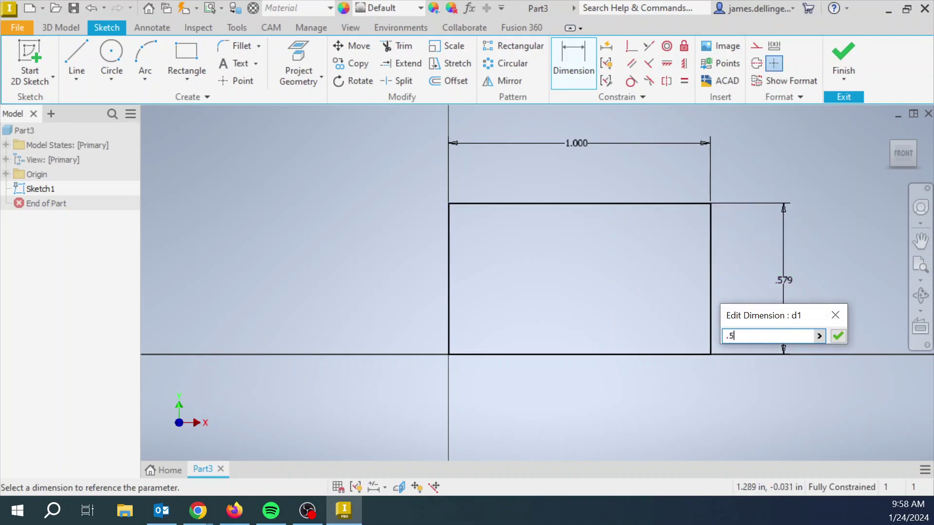
{"action": "key", "text": "Return"}
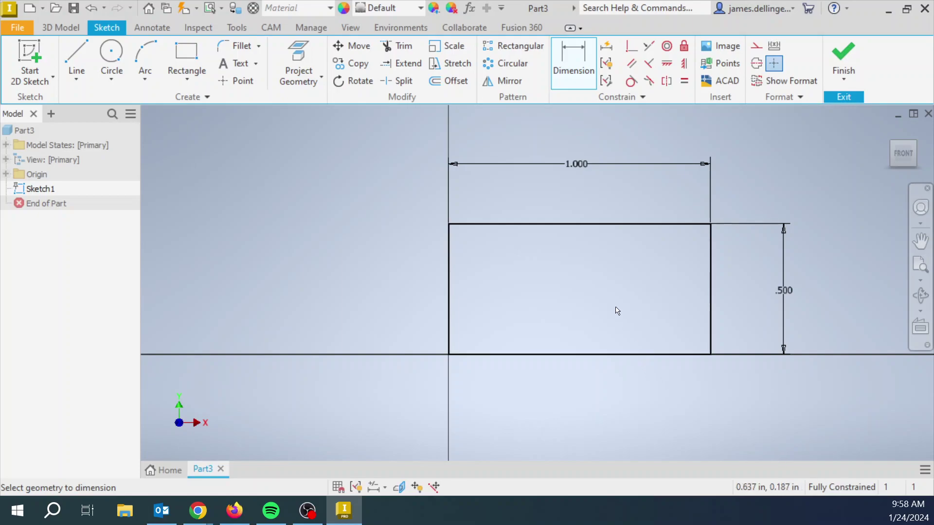
{"action": "key", "text": "Escape"}
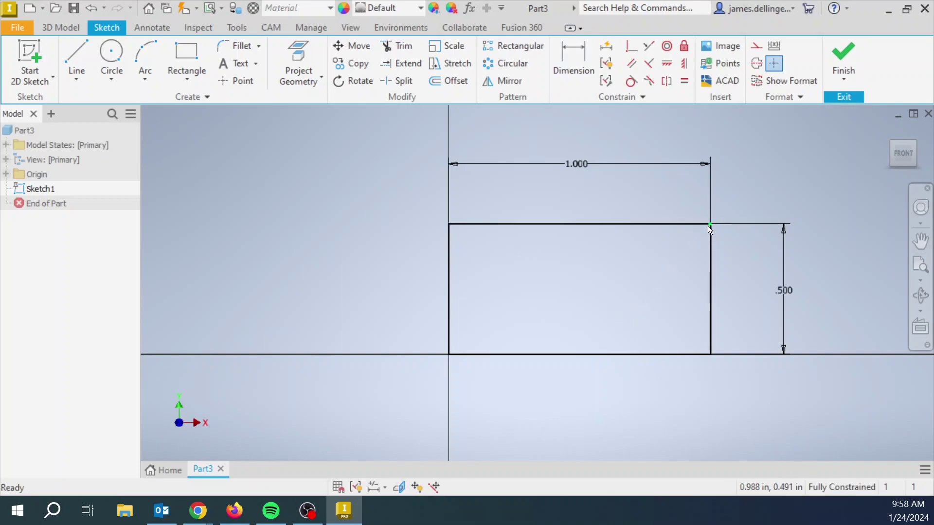
Try to move the rectangle's upper right corner, and finish the sketch.
{"action": "left_click_drag", "start_coordinate": [710, 224], "coordinate": [650, 260]}
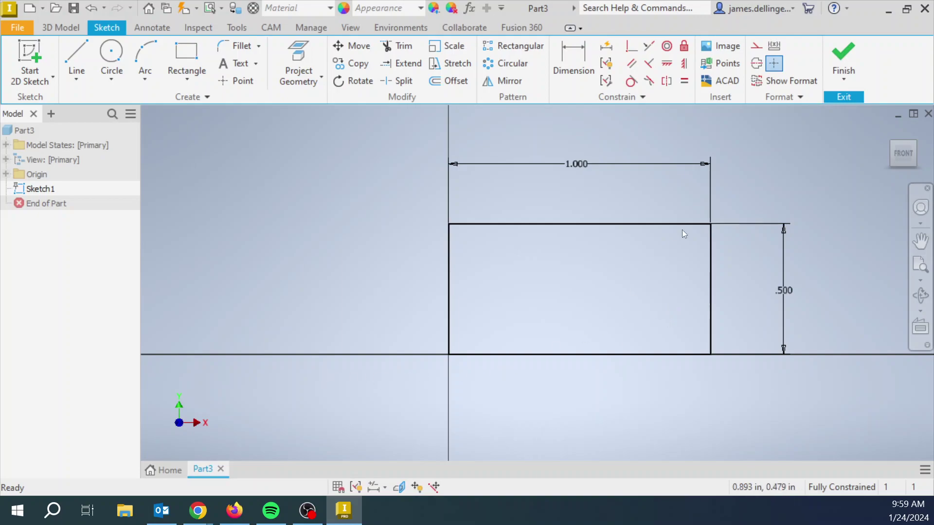
{"action": "left_click", "coordinate": [837, 57]}
{"action": "middle_click_drag", "start_coordinate": [442, 292], "coordinate": [426, 317]}
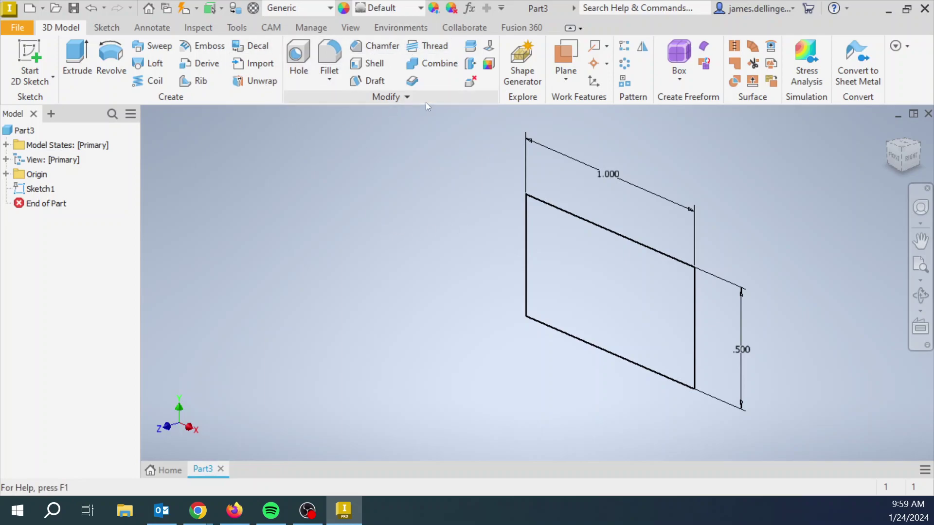
Check the part's unit settings and the available length units in the document settings, and close them without changes.
{"action": "left_click", "coordinate": [238, 29]}
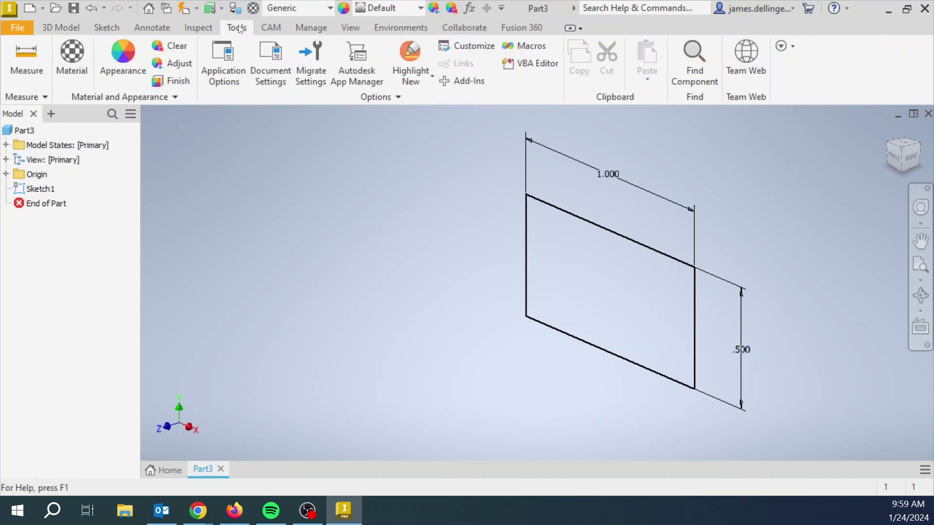
{"action": "left_click", "coordinate": [273, 57]}
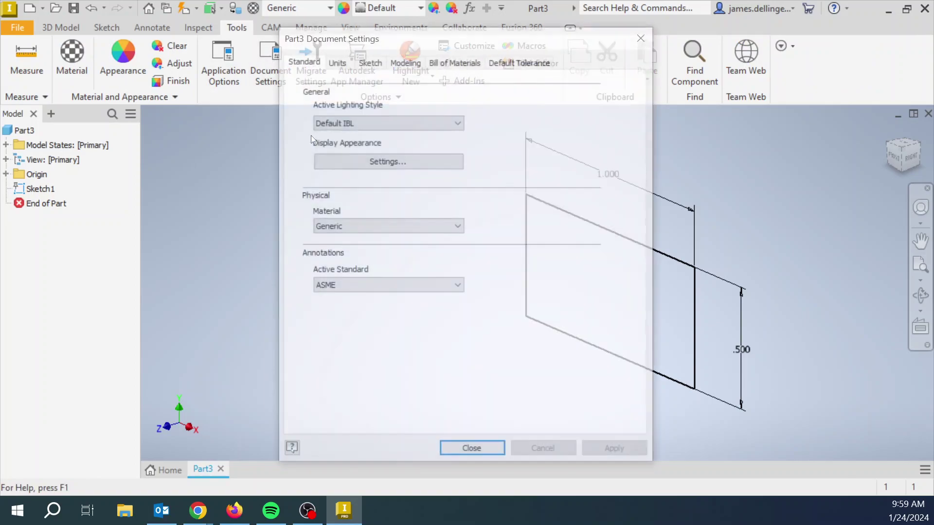
{"action": "left_click", "coordinate": [336, 62]}
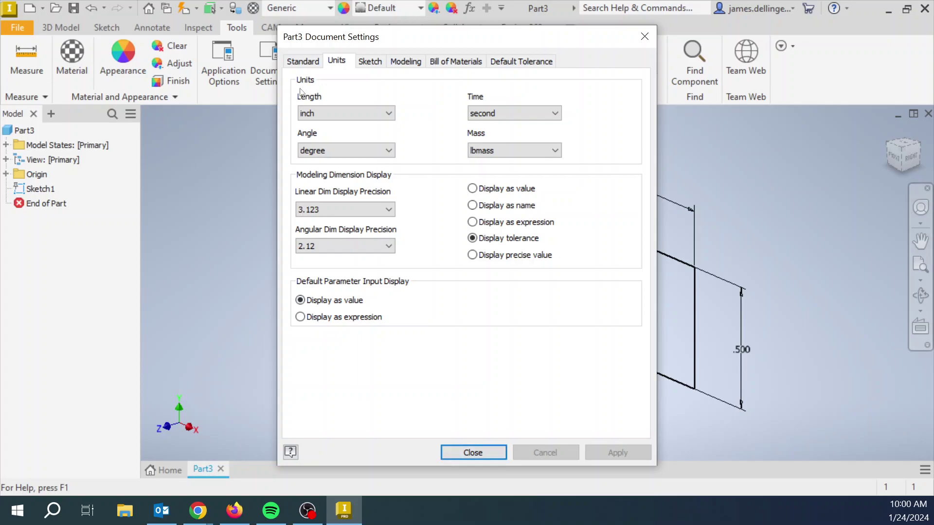
{"action": "left_click", "coordinate": [349, 114]}
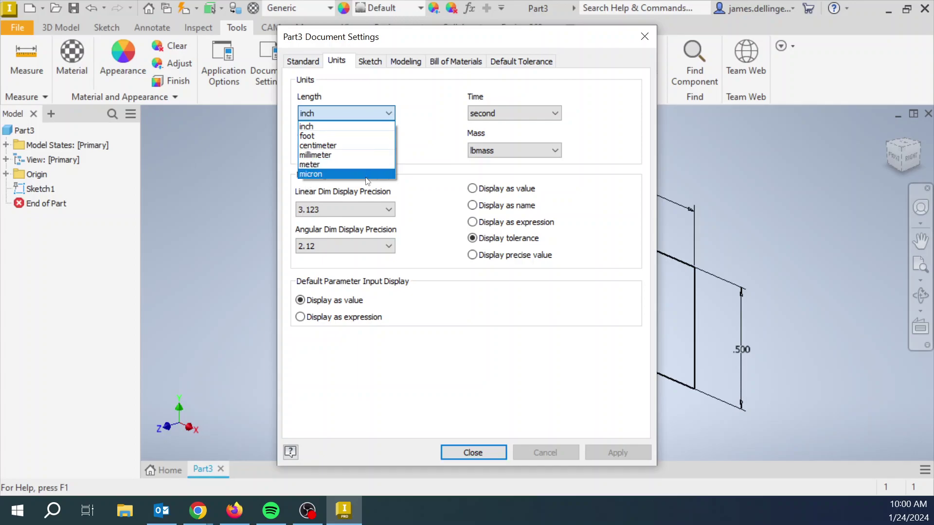
{"action": "left_click", "coordinate": [470, 453]}
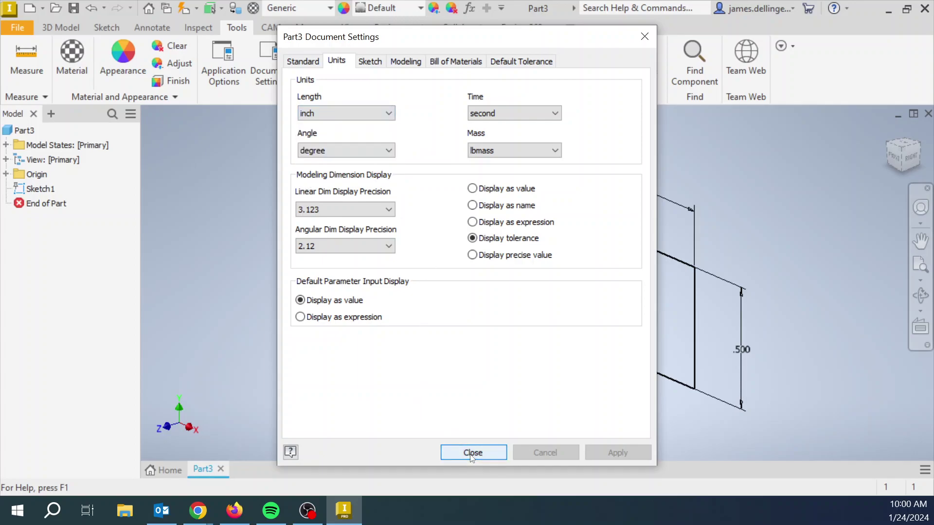
{"action": "left_click", "coordinate": [470, 453]}
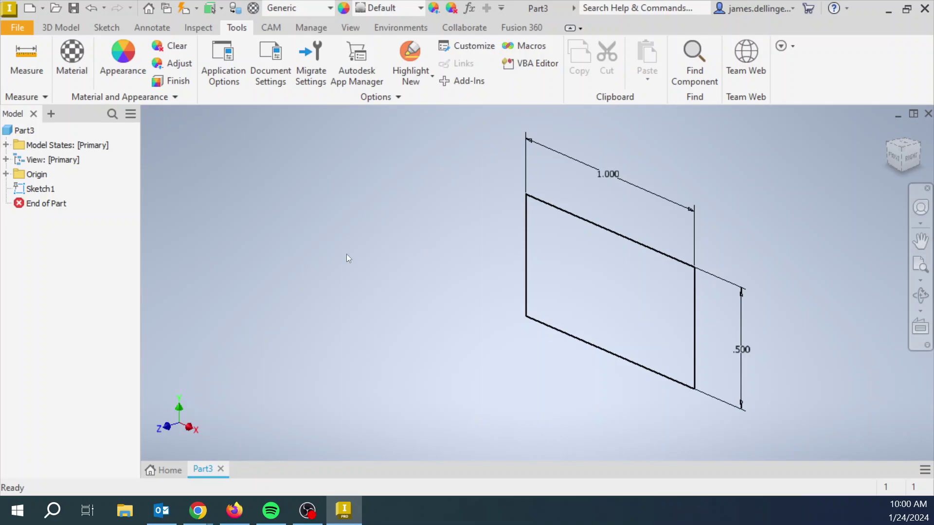
{"action": "left_click", "coordinate": [60, 27]}
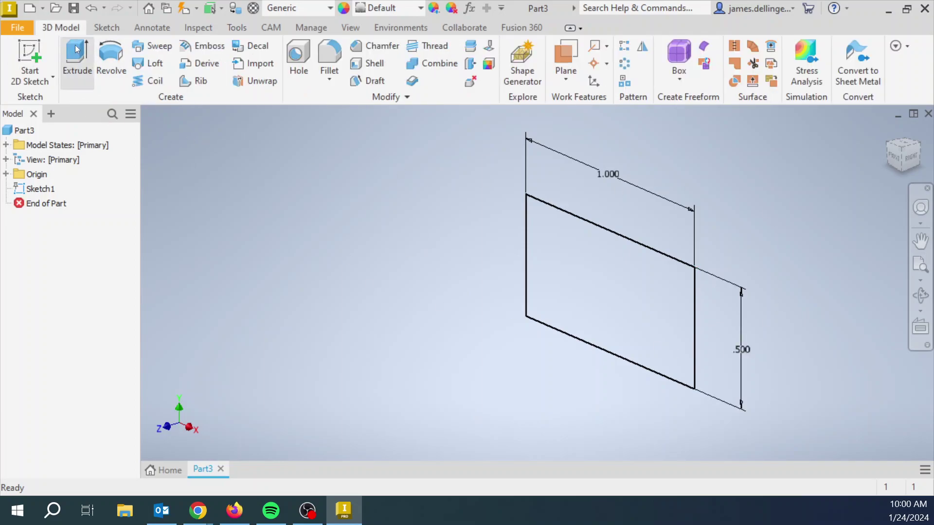
{"action": "left_click", "coordinate": [76, 49]}
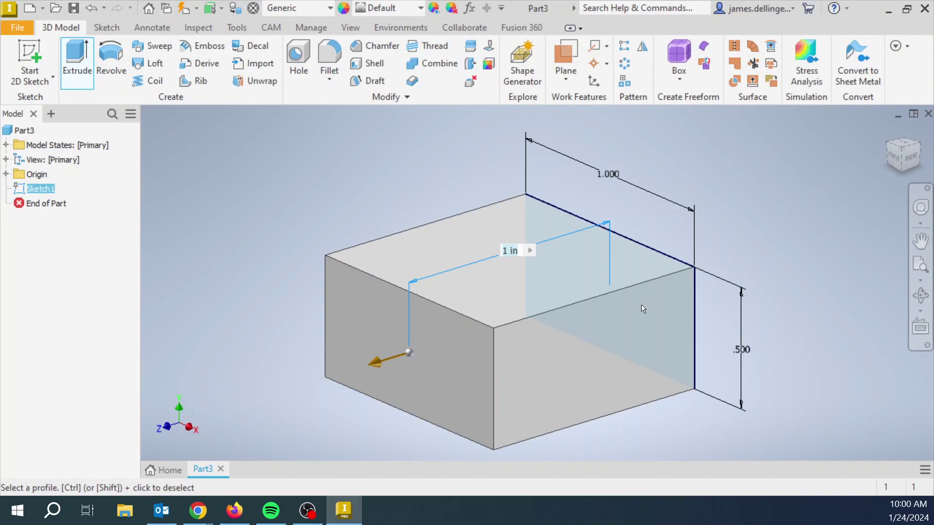
{"action": "key", "text": "Escape"}
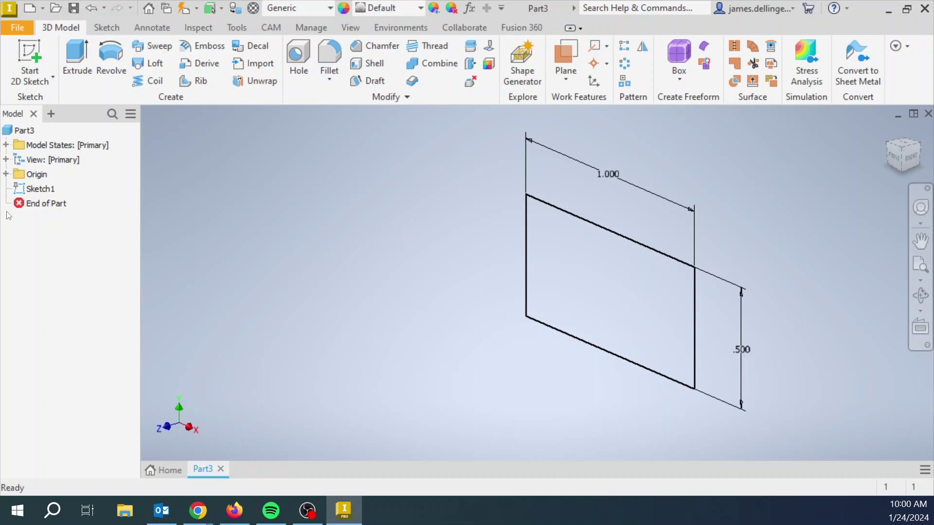
Reopen the rectangle's sketch for editing and draw three circles of different sizes inside the rectangle.
{"action": "right_click", "coordinate": [34, 189]}
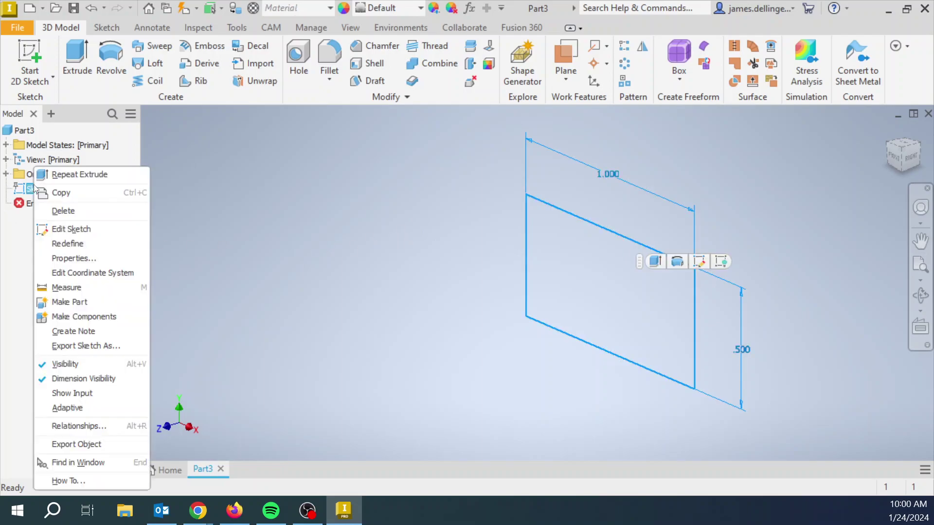
{"action": "left_click", "coordinate": [73, 229]}
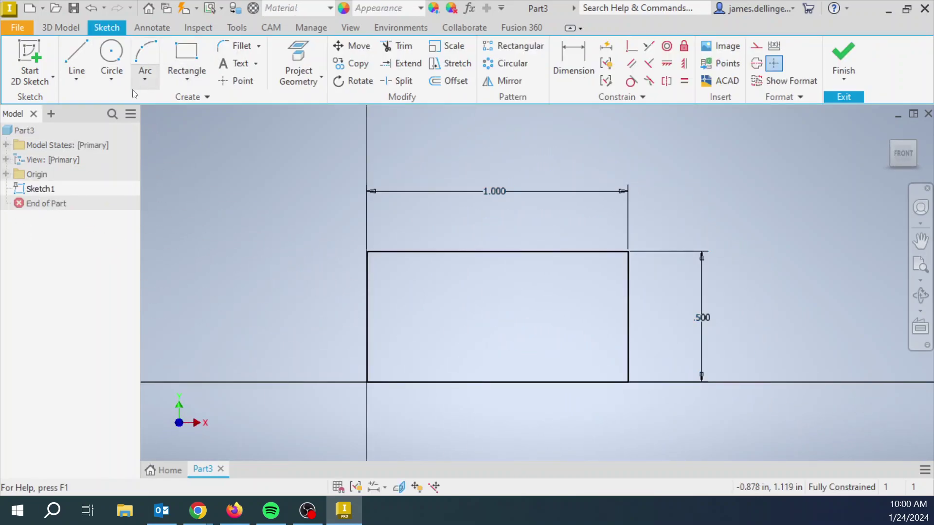
{"action": "left_click", "coordinate": [112, 54]}
{"action": "left_click", "coordinate": [425, 308]}
{"action": "left_click", "coordinate": [446, 330]}
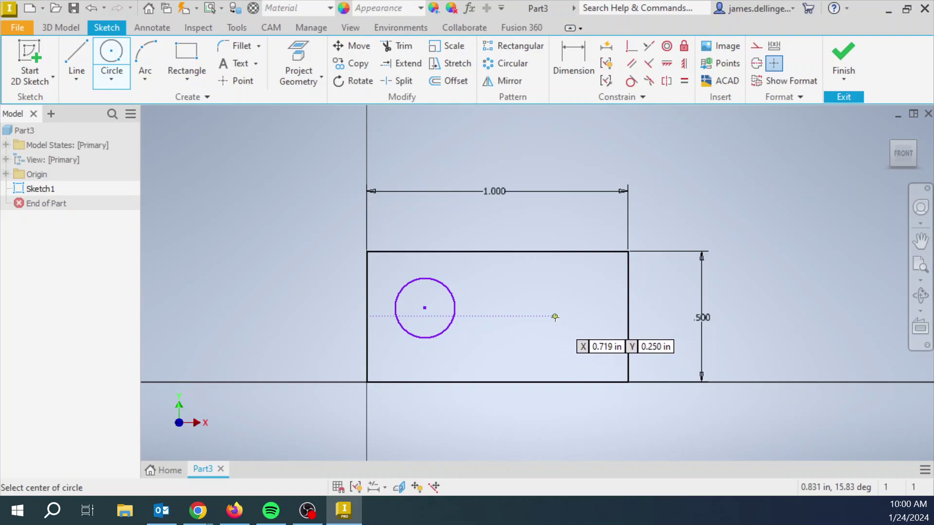
{"action": "left_click", "coordinate": [525, 317]}
{"action": "left_click", "coordinate": [541, 346]}
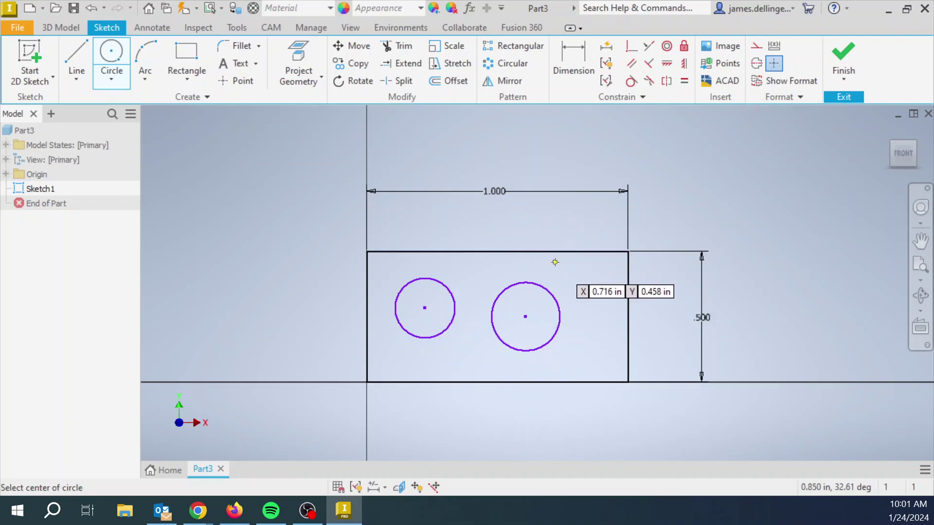
{"action": "left_click", "coordinate": [588, 279]}
{"action": "left_click", "coordinate": [598, 283]}
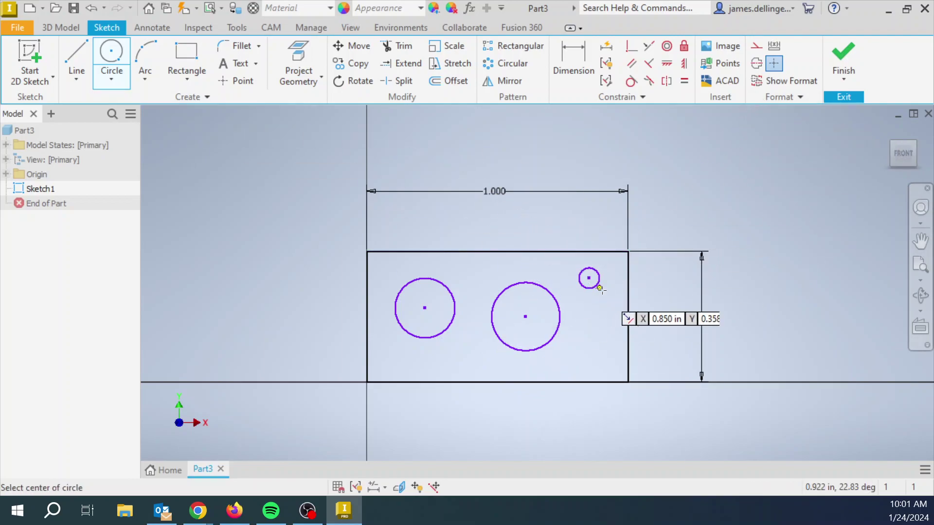
Finish the sketch, try extruding the two larger circles, and cancel the extrusion.
{"action": "left_click", "coordinate": [844, 54]}
{"action": "left_click", "coordinate": [76, 60]}
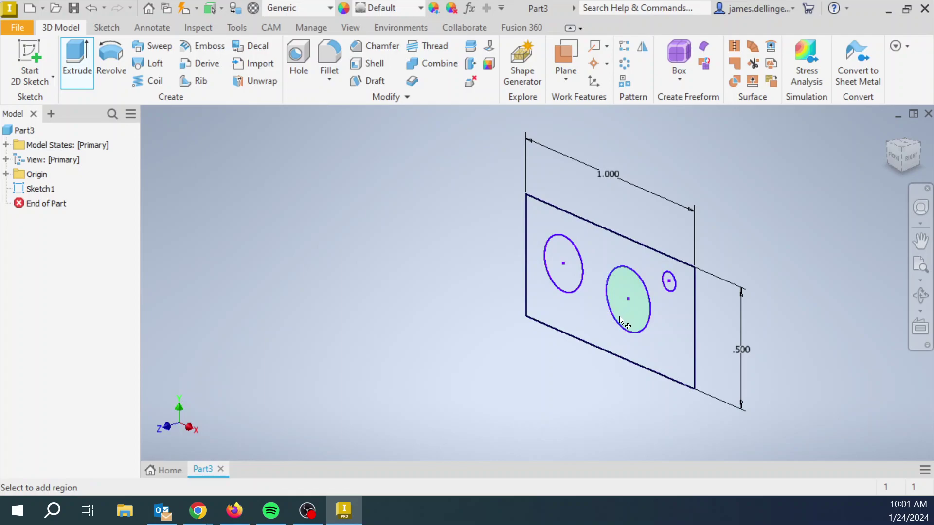
{"action": "left_click", "coordinate": [566, 287]}
{"action": "left_click", "coordinate": [639, 321]}
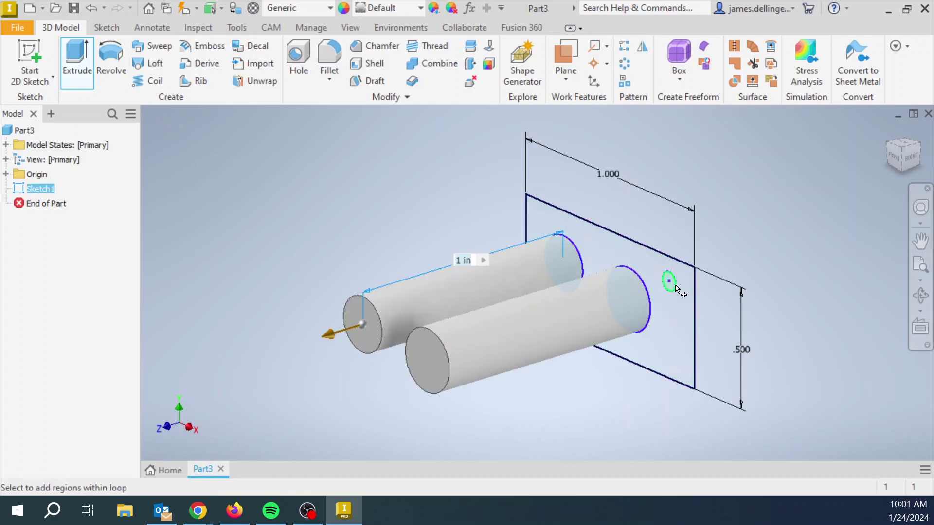
{"action": "key", "text": "Escape"}
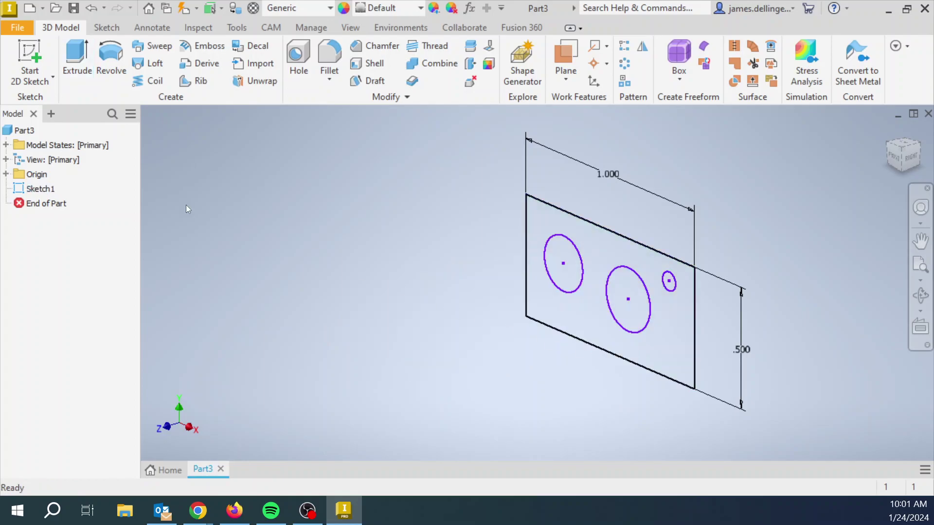
Delete the three circles from the rectangle's sketch and finish the sketch.
{"action": "right_click", "coordinate": [41, 189]}
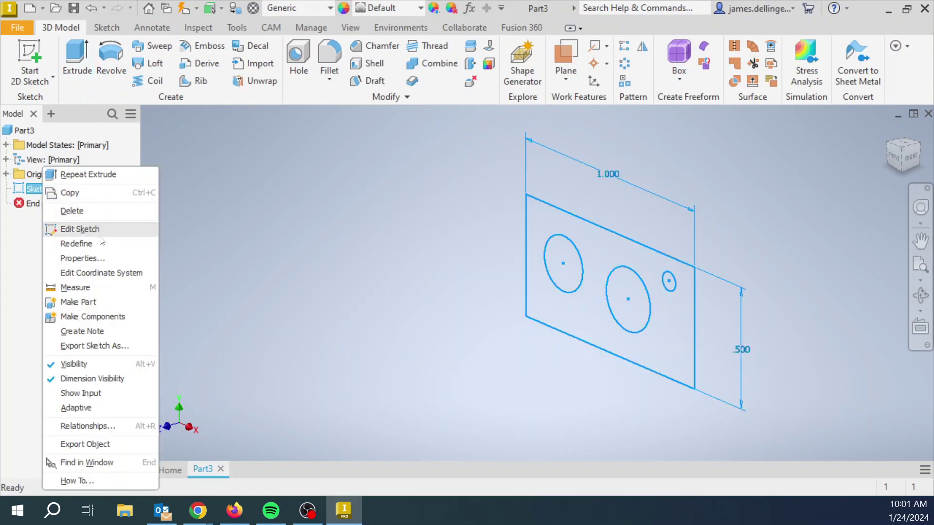
{"action": "left_click", "coordinate": [73, 227]}
{"action": "left_click_drag", "start_coordinate": [589, 344], "coordinate": [431, 286]}
{"action": "key", "text": "Delete"}
{"action": "left_click", "coordinate": [843, 56]}
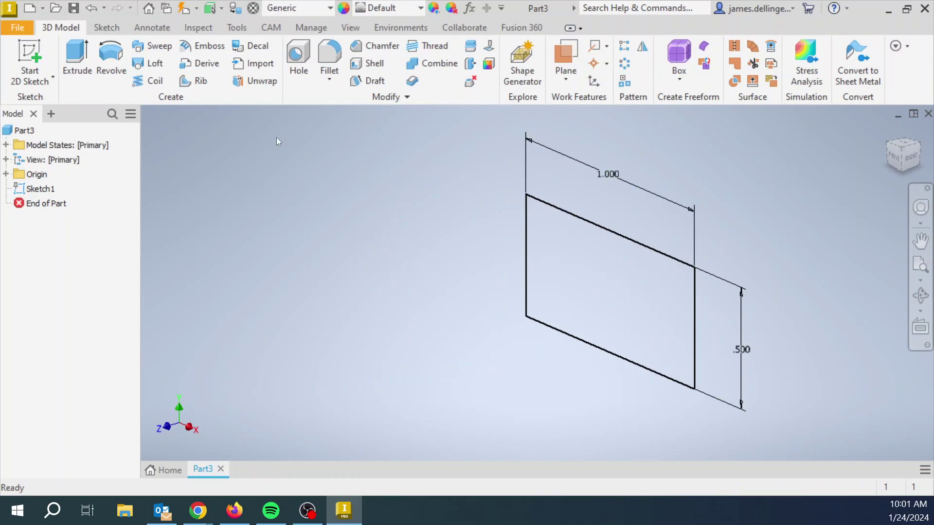
Extrude the rectangle symmetrically about its sketch plane with a distance of .25 in.
{"action": "left_click", "coordinate": [77, 61]}
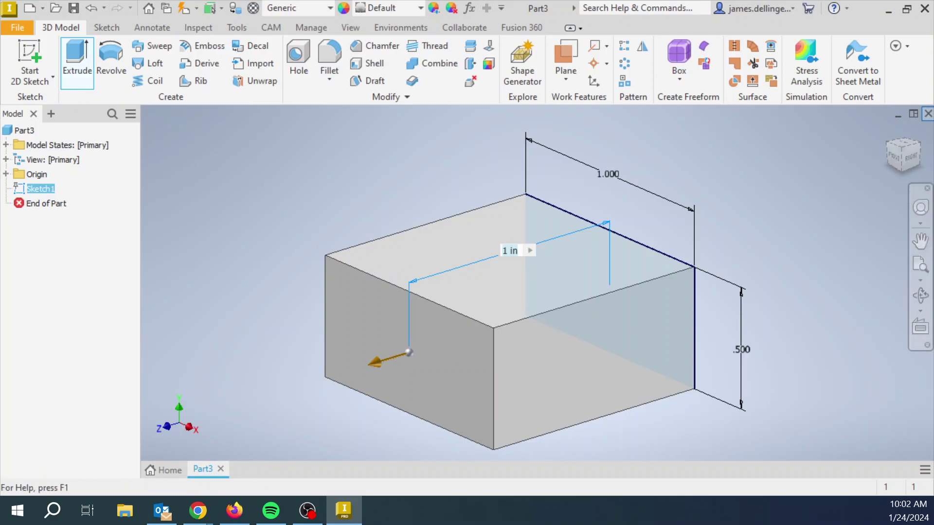
{"action": "left_click_drag", "start_coordinate": [0, 189], "coordinate": [784, 146]}
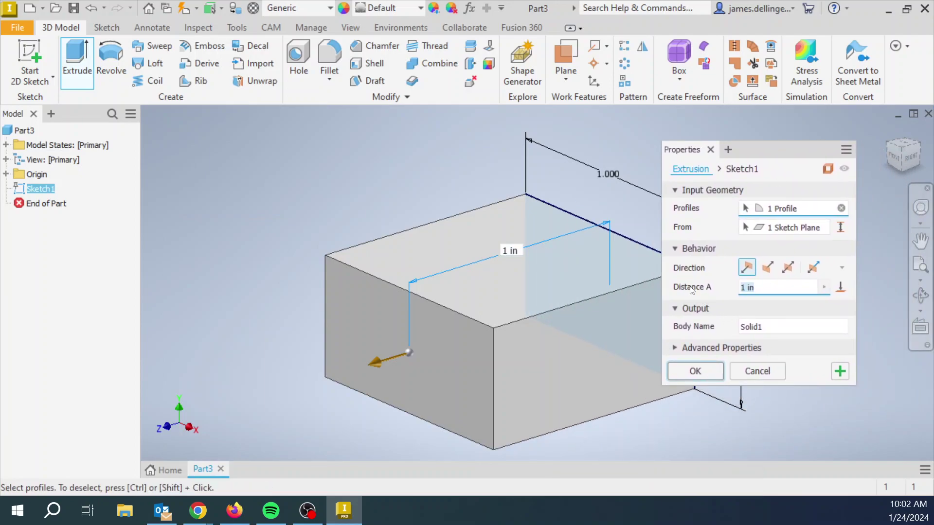
{"action": "left_click", "coordinate": [766, 269]}
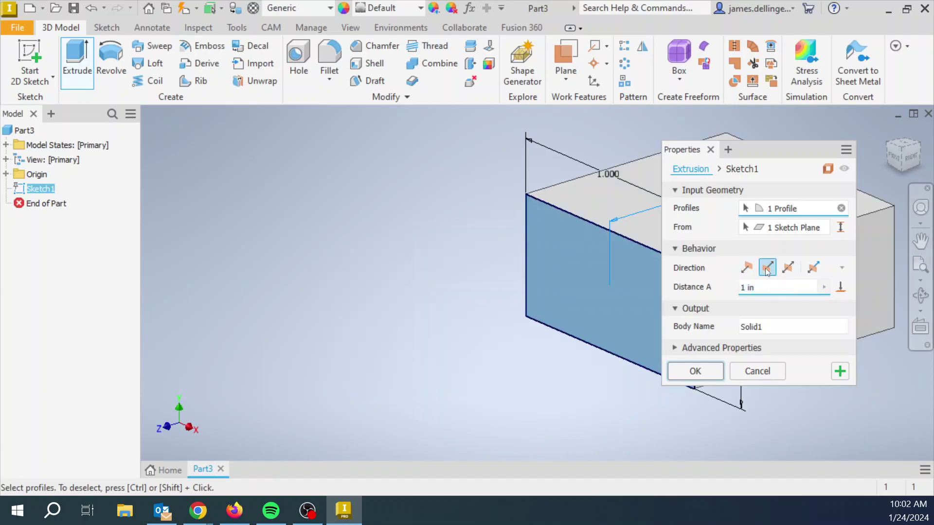
{"action": "left_click", "coordinate": [746, 267]}
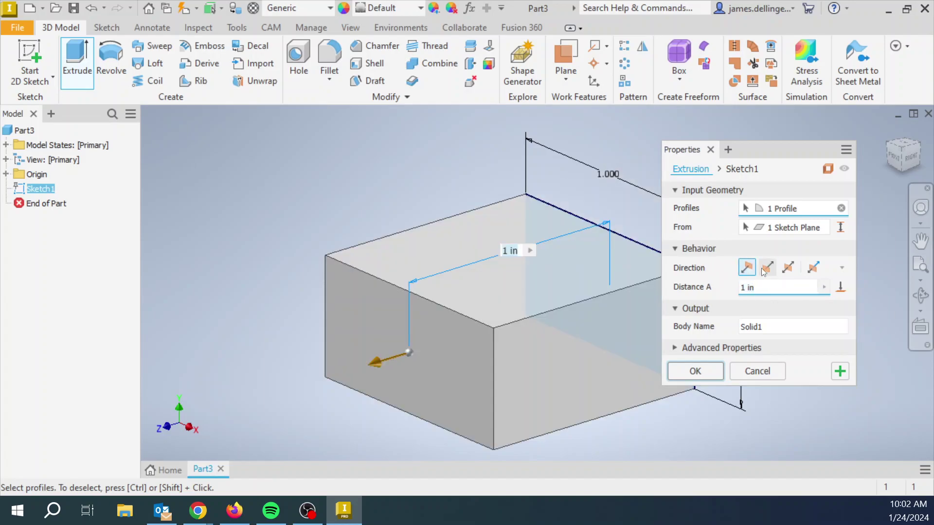
{"action": "left_click", "coordinate": [788, 268]}
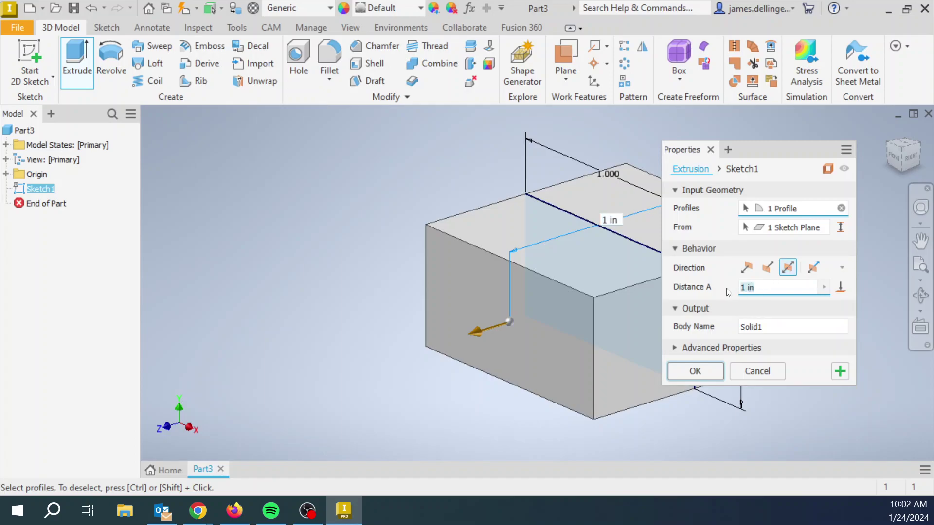
{"action": "left_click", "coordinate": [743, 287]}
{"action": "type", "text": ".25"}
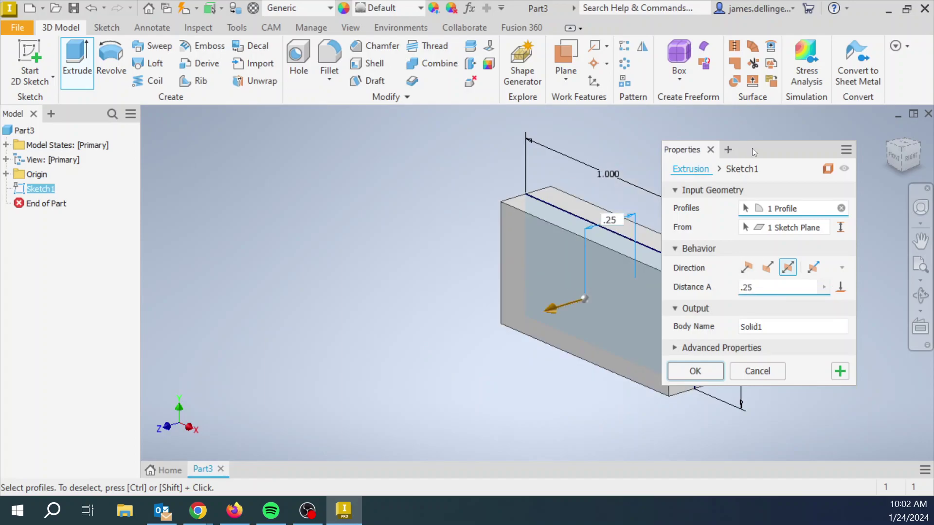
{"action": "left_click_drag", "start_coordinate": [764, 152], "coordinate": [803, 141]}
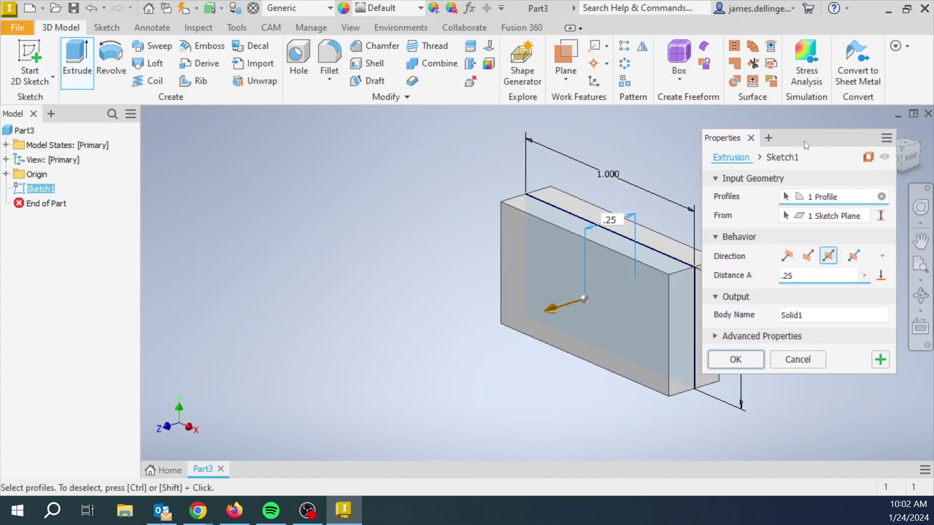
{"action": "left_click", "coordinate": [735, 362]}
Examine the extruded block at different positions and zoom levels.
{"action": "middle_click_drag", "start_coordinate": [430, 340], "coordinate": [401, 331]}
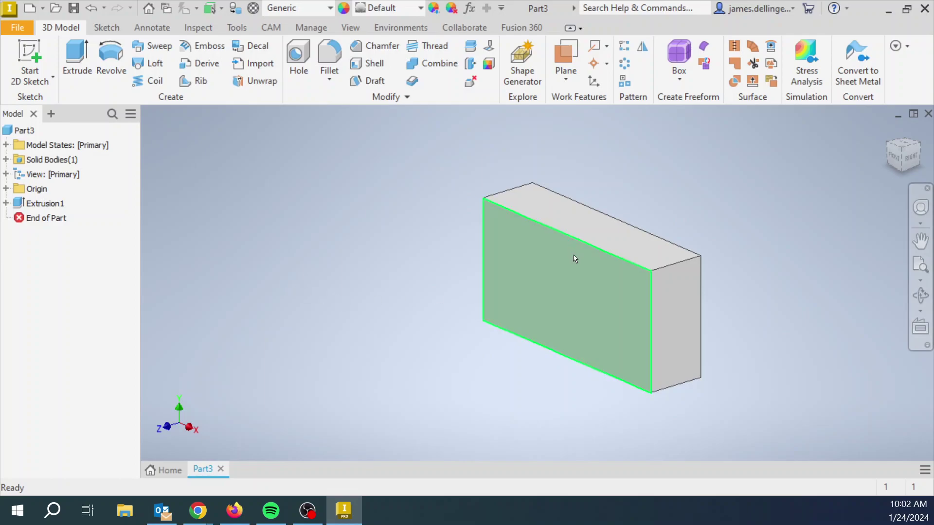
{"action": "middle_click_drag", "start_coordinate": [428, 240], "coordinate": [177, 259]}
{"action": "middle_click_drag", "start_coordinate": [245, 253], "coordinate": [408, 236]}
{"action": "key", "text": "Escape"}
{"action": "scroll", "coordinate": [430, 286], "scroll_direction": "up", "scroll_amount": 3}
{"action": "scroll", "coordinate": [430, 287], "scroll_direction": "down", "scroll_amount": 3}
{"action": "scroll", "coordinate": [430, 286], "scroll_direction": "up", "scroll_amount": 4}
{"action": "scroll", "coordinate": [430, 287], "scroll_direction": "down", "scroll_amount": 6}
{"action": "scroll", "coordinate": [430, 290], "scroll_direction": "up", "scroll_amount": 5}
{"action": "scroll", "coordinate": [430, 290], "scroll_direction": "down", "scroll_amount": 6}
{"action": "scroll", "coordinate": [430, 290], "scroll_direction": "up", "scroll_amount": 4}
{"action": "scroll", "coordinate": [430, 291], "scroll_direction": "down", "scroll_amount": 4}
{"action": "scroll", "coordinate": [430, 286], "scroll_direction": "up", "scroll_amount": 4}
{"action": "scroll", "coordinate": [430, 287], "scroll_direction": "down", "scroll_amount": 4}
{"action": "scroll", "coordinate": [430, 287], "scroll_direction": "up", "scroll_amount": 4}
{"action": "scroll", "coordinate": [429, 286], "scroll_direction": "down", "scroll_amount": 1}
{"action": "middle_click_drag", "start_coordinate": [437, 286], "coordinate": [419, 293]}
{"action": "middle_click_drag", "start_coordinate": [513, 283], "coordinate": [534, 271]}
{"action": "scroll", "coordinate": [532, 268], "scroll_direction": "up", "scroll_amount": 2}
{"action": "scroll", "coordinate": [532, 267], "scroll_direction": "down", "scroll_amount": 8}
{"action": "scroll", "coordinate": [532, 271], "scroll_direction": "up", "scroll_amount": 5}
{"action": "scroll", "coordinate": [531, 271], "scroll_direction": "down", "scroll_amount": 5}
{"action": "scroll", "coordinate": [532, 270], "scroll_direction": "up", "scroll_amount": 2}
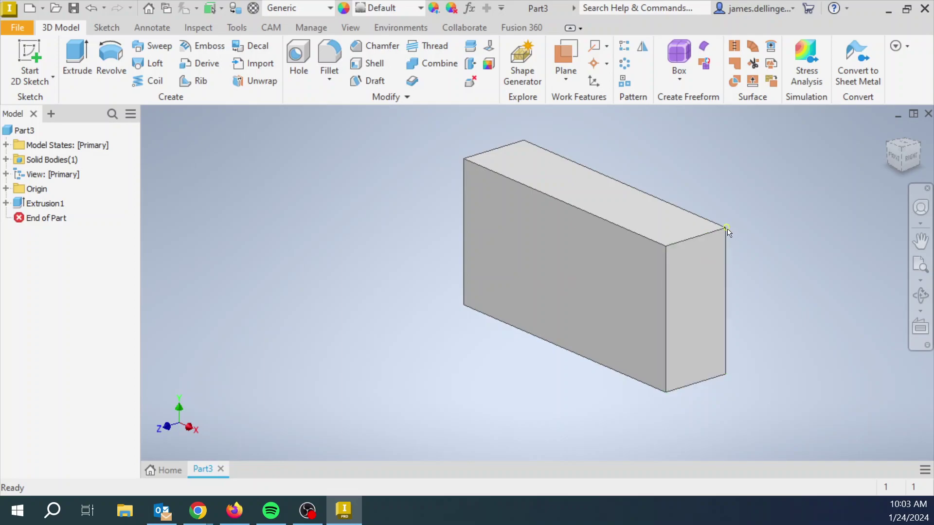
Inspect the block's upper right, upper left and lower left corners up close.
{"action": "scroll", "coordinate": [727, 232], "scroll_direction": "down", "scroll_amount": 5}
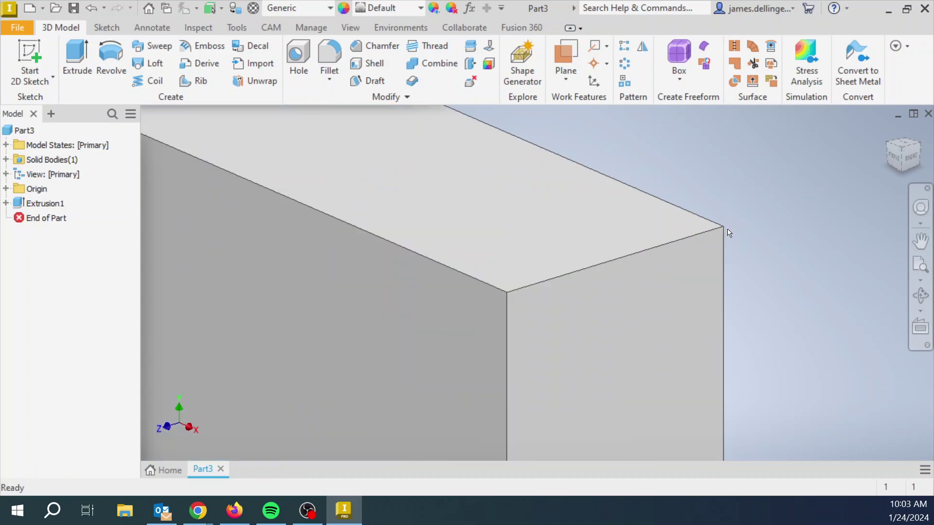
{"action": "scroll", "coordinate": [726, 232], "scroll_direction": "up", "scroll_amount": 5}
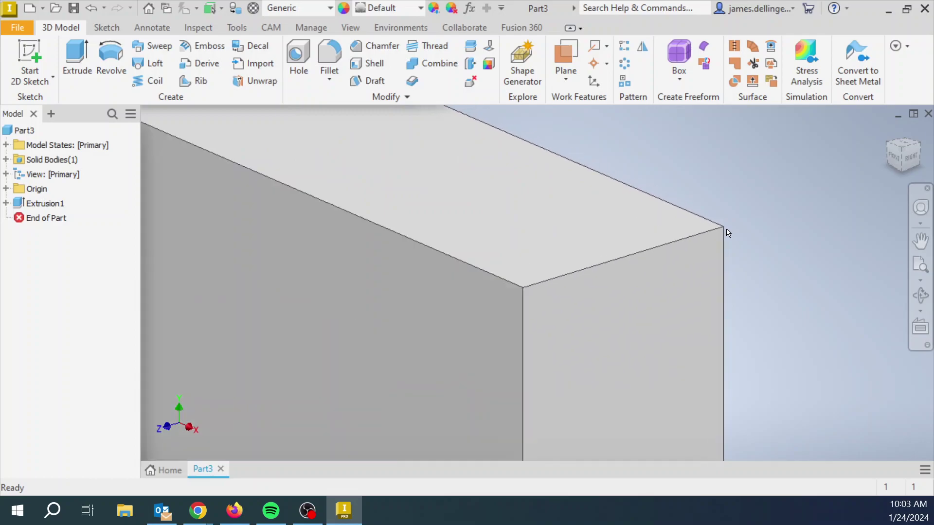
{"action": "scroll", "coordinate": [491, 136], "scroll_direction": "down", "scroll_amount": 4}
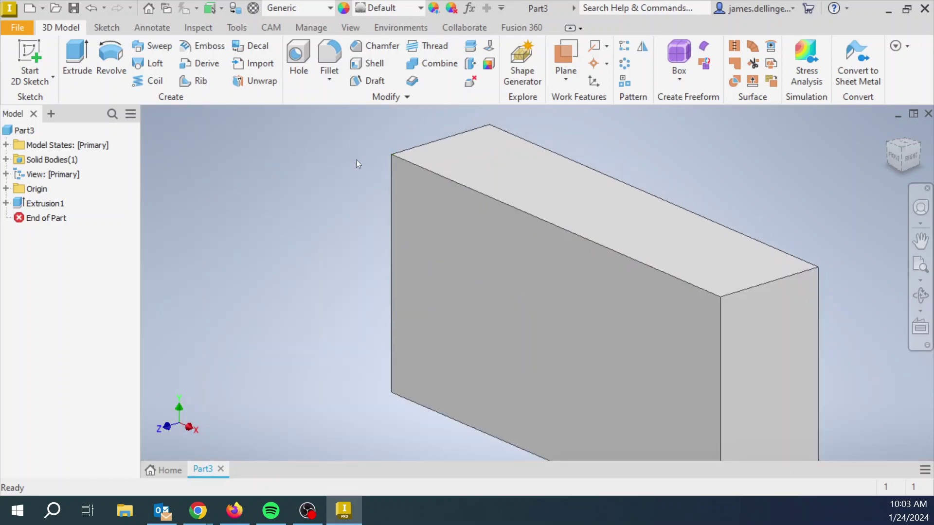
{"action": "scroll", "coordinate": [387, 187], "scroll_direction": "down", "scroll_amount": 4}
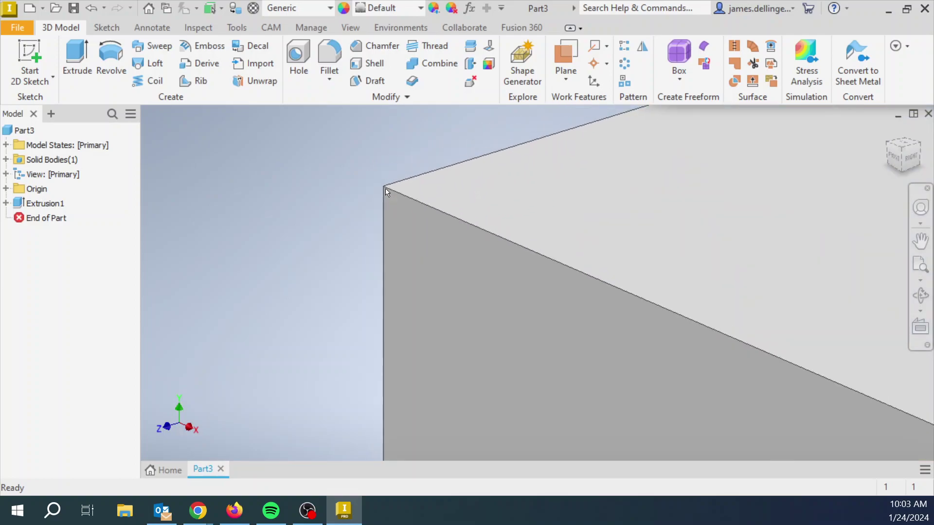
{"action": "scroll", "coordinate": [385, 188], "scroll_direction": "up", "scroll_amount": 5}
{"action": "scroll", "coordinate": [399, 243], "scroll_direction": "down", "scroll_amount": 5}
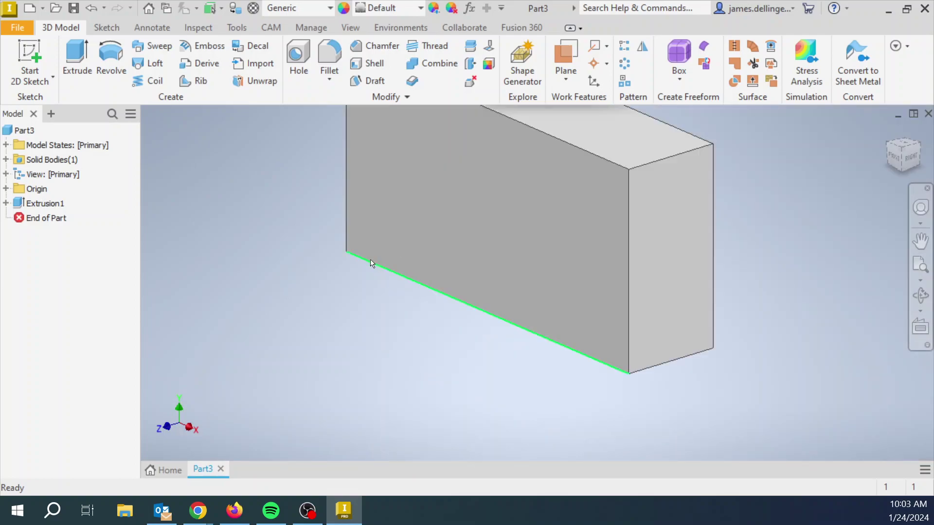
{"action": "scroll", "coordinate": [360, 255], "scroll_direction": "down", "scroll_amount": 4}
{"action": "scroll", "coordinate": [355, 243], "scroll_direction": "up", "scroll_amount": 1}
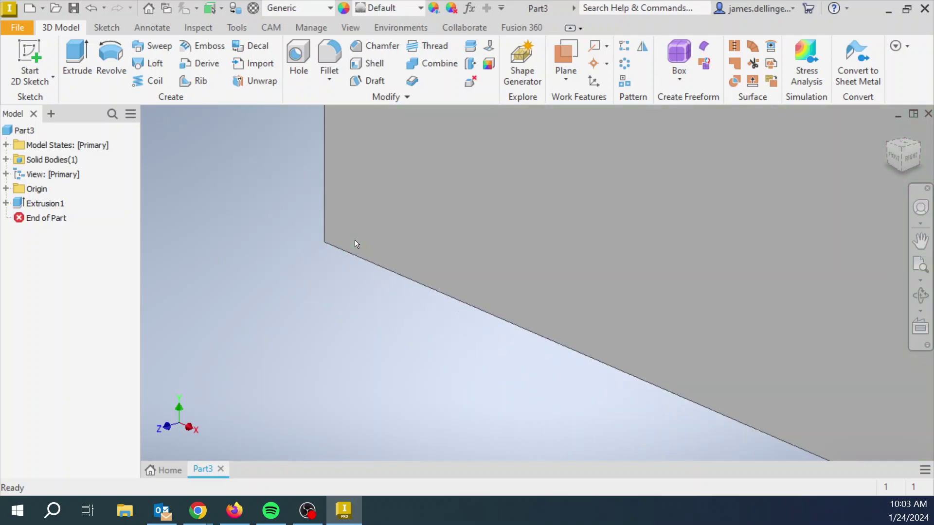
{"action": "scroll", "coordinate": [355, 242], "scroll_direction": "up", "scroll_amount": 8}
Bring the whole block back into sight in the home isometric view.
{"action": "middle_click_drag", "start_coordinate": [340, 201], "coordinate": [401, 246]}
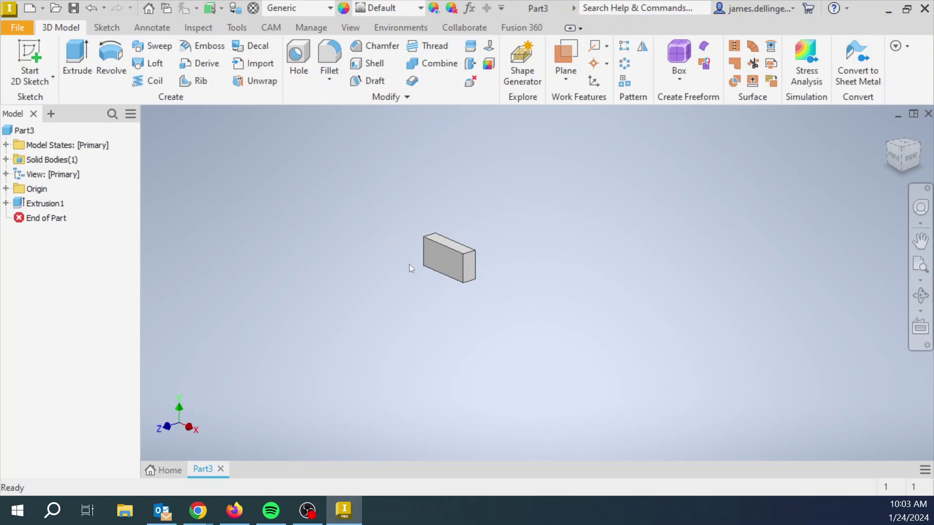
{"action": "scroll", "coordinate": [409, 265], "scroll_direction": "down", "scroll_amount": 6}
{"action": "scroll", "coordinate": [408, 264], "scroll_direction": "down", "scroll_amount": 3}
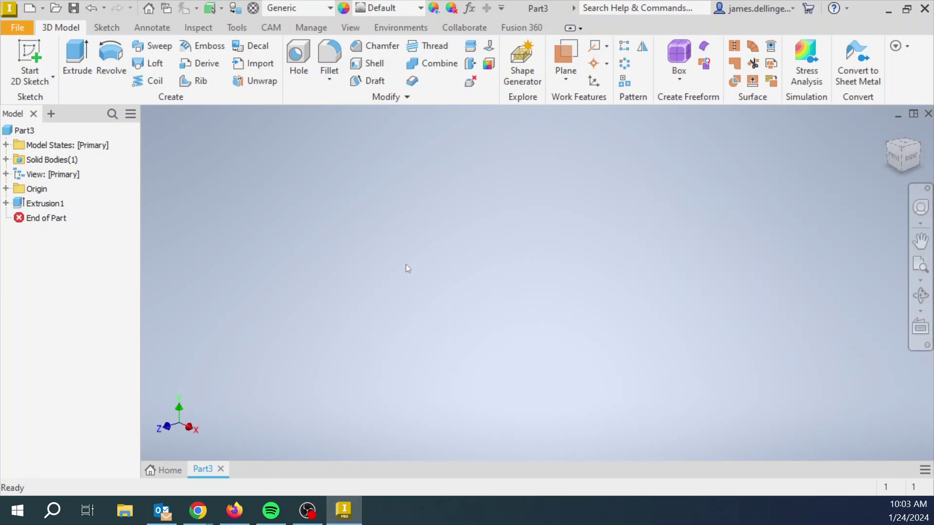
{"action": "scroll", "coordinate": [403, 264], "scroll_direction": "up", "scroll_amount": 12}
{"action": "key", "text": "F6"}
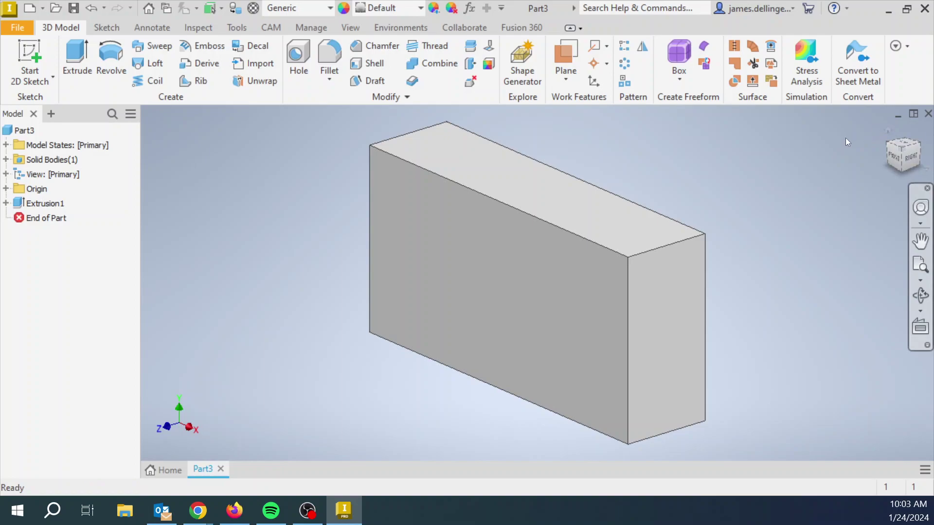
{"action": "left_click", "coordinate": [887, 133]}
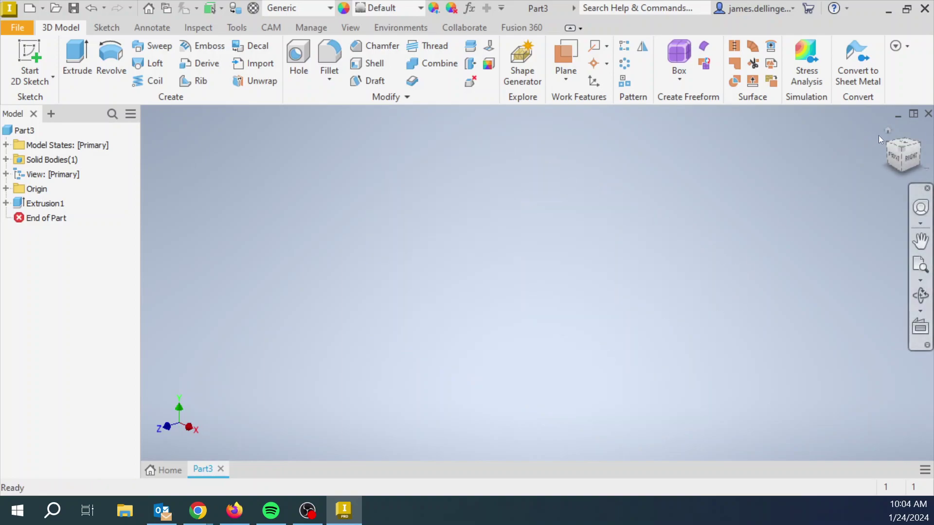
{"action": "left_click", "coordinate": [887, 132]}
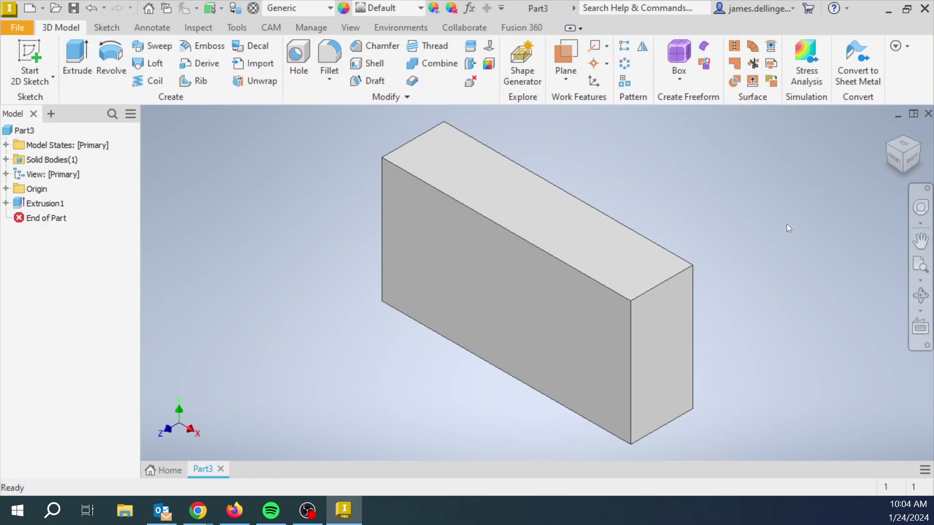
Select the upper right corner point of the block's front face and examine the block from several angles, including the back.
{"action": "scroll", "coordinate": [765, 241], "scroll_direction": "up", "scroll_amount": 3}
{"action": "scroll", "coordinate": [766, 241], "scroll_direction": "down", "scroll_amount": 3}
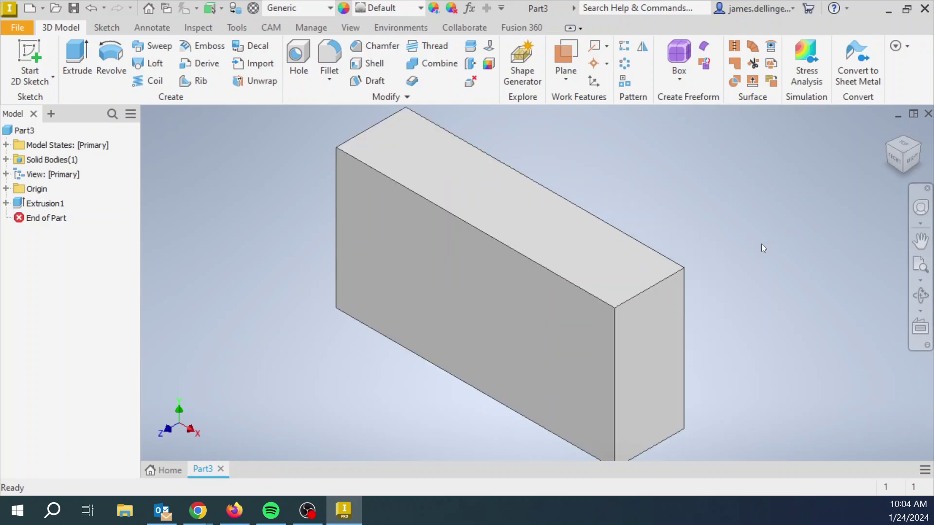
{"action": "mouse_move", "coordinate": [761, 244]}
{"action": "middle_mouse_down", "text": "shift"}
{"action": "mouse_move", "coordinate": [723, 217]}
{"action": "mouse_move", "coordinate": [754, 250]}
{"action": "mouse_move", "coordinate": [725, 205]}
{"action": "mouse_move", "coordinate": [746, 231]}
{"action": "mouse_move", "coordinate": [651, 194]}
{"action": "mouse_move", "coordinate": [720, 219]}
{"action": "mouse_move", "coordinate": [651, 243]}
{"action": "mouse_move", "coordinate": [771, 267]}
{"action": "mouse_move", "coordinate": [775, 279]}
{"action": "mouse_move", "coordinate": [796, 259]}
{"action": "mouse_move", "coordinate": [744, 258]}
{"action": "mouse_move", "coordinate": [848, 261]}
{"action": "mouse_move", "coordinate": [759, 286]}
{"action": "mouse_move", "coordinate": [781, 261]}
{"action": "mouse_move", "coordinate": [793, 272]}
{"action": "mouse_move", "coordinate": [696, 267]}
{"action": "mouse_move", "coordinate": [807, 272]}
{"action": "middle_mouse_up", "text": "shift"}
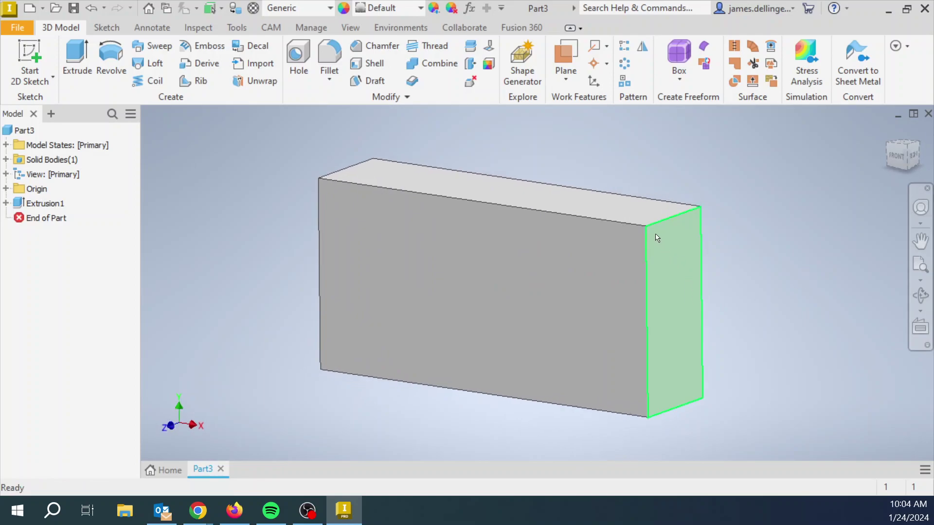
{"action": "left_click", "coordinate": [646, 225]}
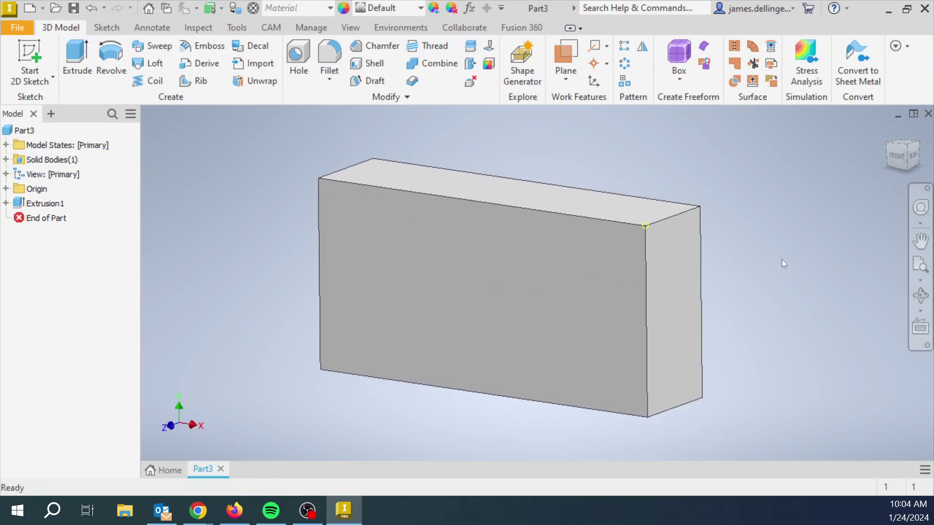
{"action": "mouse_move", "coordinate": [788, 266]}
{"action": "middle_mouse_down", "text": "shift"}
{"action": "mouse_move", "coordinate": [677, 265]}
{"action": "mouse_move", "coordinate": [768, 263]}
{"action": "mouse_move", "coordinate": [802, 272]}
{"action": "mouse_move", "coordinate": [831, 300]}
{"action": "mouse_move", "coordinate": [778, 272]}
{"action": "mouse_move", "coordinate": [781, 263]}
{"action": "mouse_move", "coordinate": [768, 265]}
{"action": "mouse_move", "coordinate": [792, 282]}
{"action": "mouse_move", "coordinate": [845, 239]}
{"action": "mouse_move", "coordinate": [621, 260]}
{"action": "mouse_move", "coordinate": [649, 247]}
{"action": "mouse_move", "coordinate": [794, 253]}
{"action": "mouse_move", "coordinate": [787, 264]}
{"action": "middle_mouse_up", "text": "shift"}
{"action": "scroll", "coordinate": [775, 270], "scroll_direction": "down", "scroll_amount": 5}
{"action": "middle_click_drag", "start_coordinate": [755, 270], "coordinate": [624, 263], "text": "shift"}
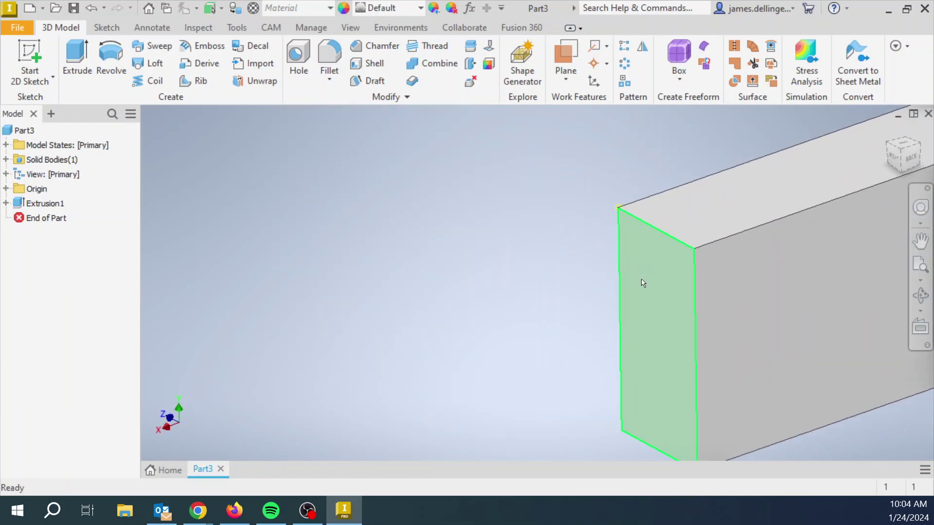
{"action": "scroll", "coordinate": [643, 283], "scroll_direction": "up", "scroll_amount": 5}
{"action": "middle_click_drag", "start_coordinate": [821, 308], "coordinate": [556, 293]}
{"action": "scroll", "coordinate": [570, 278], "scroll_direction": "down", "scroll_amount": 5}
{"action": "scroll", "coordinate": [570, 279], "scroll_direction": "up", "scroll_amount": 4}
{"action": "middle_click_drag", "start_coordinate": [446, 298], "coordinate": [588, 299], "text": "shift"}
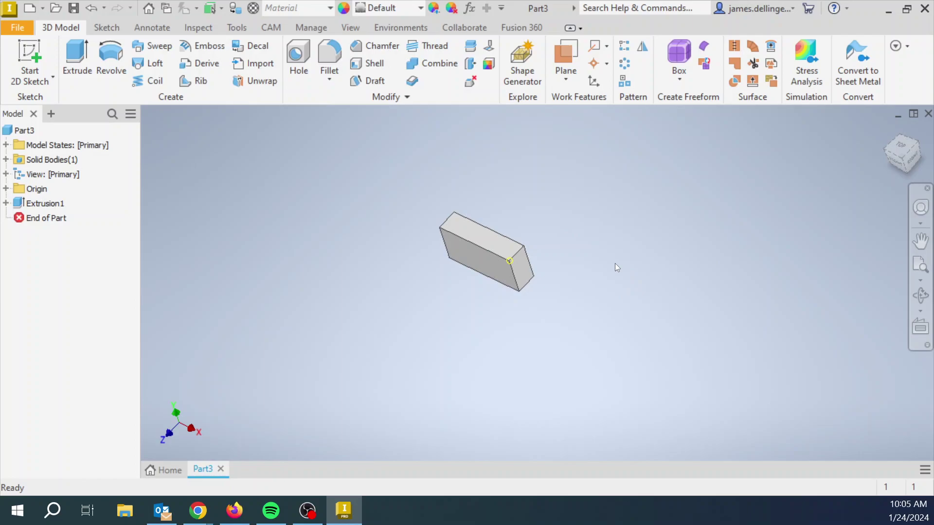
Examine the block from several angles and at closer range, finishing near an isometric orientation.
{"action": "mouse_move", "coordinate": [614, 267]}
{"action": "middle_mouse_down", "text": "shift"}
{"action": "mouse_move", "coordinate": [663, 304]}
{"action": "mouse_move", "coordinate": [611, 248]}
{"action": "middle_mouse_up", "text": "shift"}
{"action": "middle_click_drag", "start_coordinate": [506, 275], "coordinate": [550, 282]}
{"action": "scroll", "coordinate": [551, 282], "scroll_direction": "down", "scroll_amount": 5}
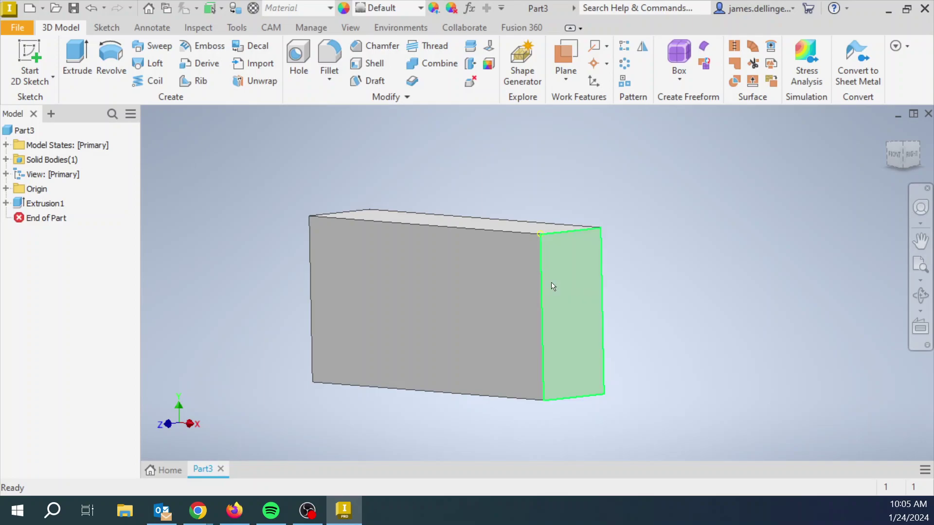
{"action": "mouse_move", "coordinate": [678, 291]}
{"action": "middle_mouse_down"}
{"action": "mouse_move", "coordinate": [803, 274]}
{"action": "mouse_move", "coordinate": [717, 302]}
{"action": "mouse_move", "coordinate": [672, 294]}
{"action": "mouse_move", "coordinate": [682, 273]}
{"action": "mouse_move", "coordinate": [568, 274]}
{"action": "mouse_move", "coordinate": [664, 279]}
{"action": "middle_mouse_up"}
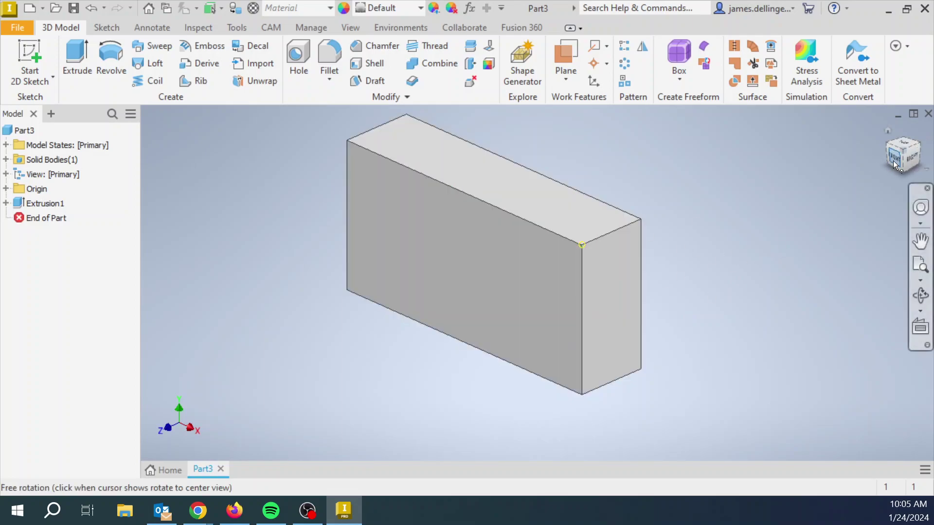
{"action": "mouse_move", "coordinate": [893, 158]}
{"action": "left_mouse_down"}
{"action": "mouse_move", "coordinate": [858, 165]}
{"action": "mouse_move", "coordinate": [896, 158]}
{"action": "mouse_move", "coordinate": [910, 171]}
{"action": "mouse_move", "coordinate": [893, 167]}
{"action": "mouse_move", "coordinate": [871, 187]}
{"action": "mouse_move", "coordinate": [903, 171]}
{"action": "mouse_move", "coordinate": [841, 172]}
{"action": "mouse_move", "coordinate": [900, 158]}
{"action": "mouse_move", "coordinate": [892, 160]}
{"action": "left_mouse_up"}
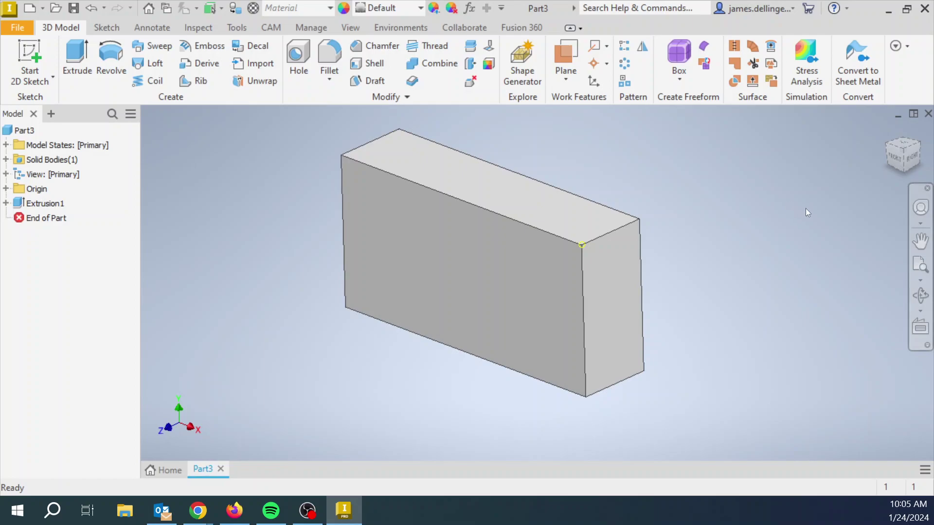
View the block straight from the front, inspect its upper right corner, and bring the whole front face into sight.
{"action": "left_click", "coordinate": [894, 157]}
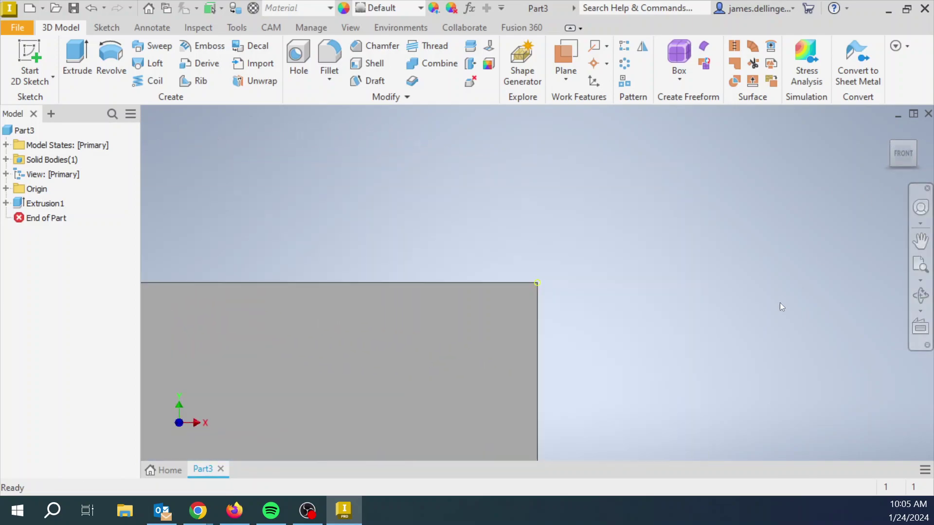
{"action": "scroll", "coordinate": [669, 310], "scroll_direction": "down", "scroll_amount": 3}
{"action": "scroll", "coordinate": [667, 310], "scroll_direction": "up", "scroll_amount": 6}
{"action": "middle_click", "coordinate": [698, 257]}
{"action": "middle_click", "coordinate": [675, 217]}
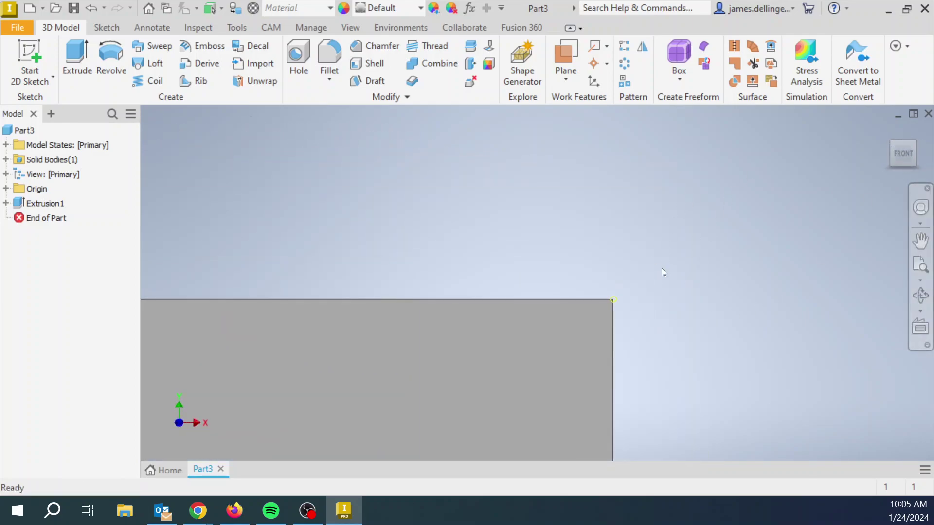
{"action": "scroll", "coordinate": [659, 272], "scroll_direction": "up", "scroll_amount": 7}
{"action": "scroll", "coordinate": [658, 298], "scroll_direction": "up", "scroll_amount": 5}
{"action": "scroll", "coordinate": [602, 364], "scroll_direction": "down", "scroll_amount": 3}
{"action": "middle_click_drag", "start_coordinate": [601, 363], "coordinate": [562, 345]}
{"action": "scroll", "coordinate": [550, 279], "scroll_direction": "down", "scroll_amount": 3}
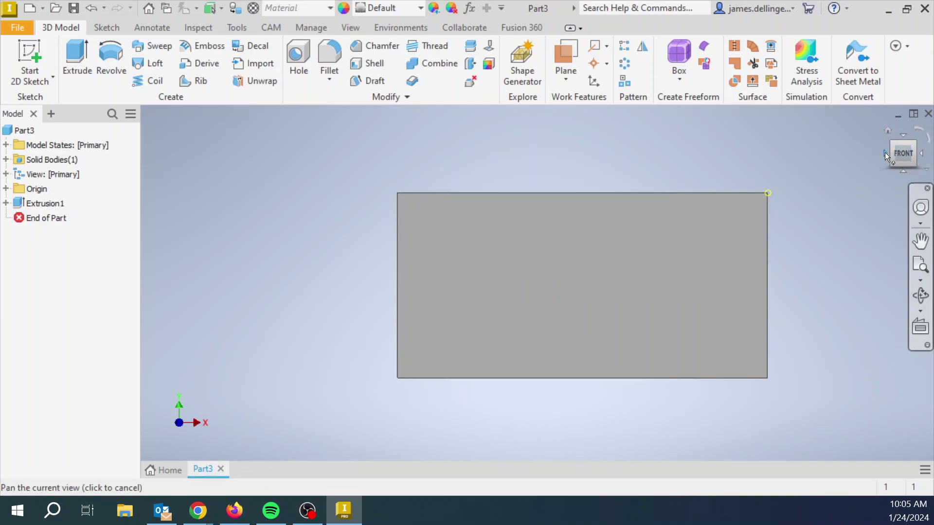
View the block straight from its left side with the entire left face in sight.
{"action": "left_click", "coordinate": [885, 153]}
{"action": "scroll", "coordinate": [732, 238], "scroll_direction": "up", "scroll_amount": 3}
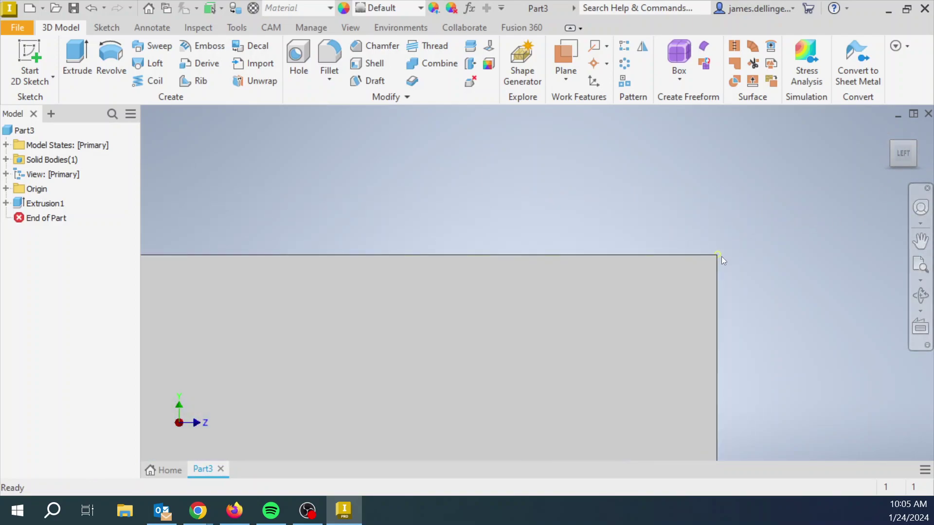
{"action": "scroll", "coordinate": [722, 255], "scroll_direction": "up", "scroll_amount": 5}
{"action": "middle_click_drag", "start_coordinate": [804, 261], "coordinate": [742, 231]}
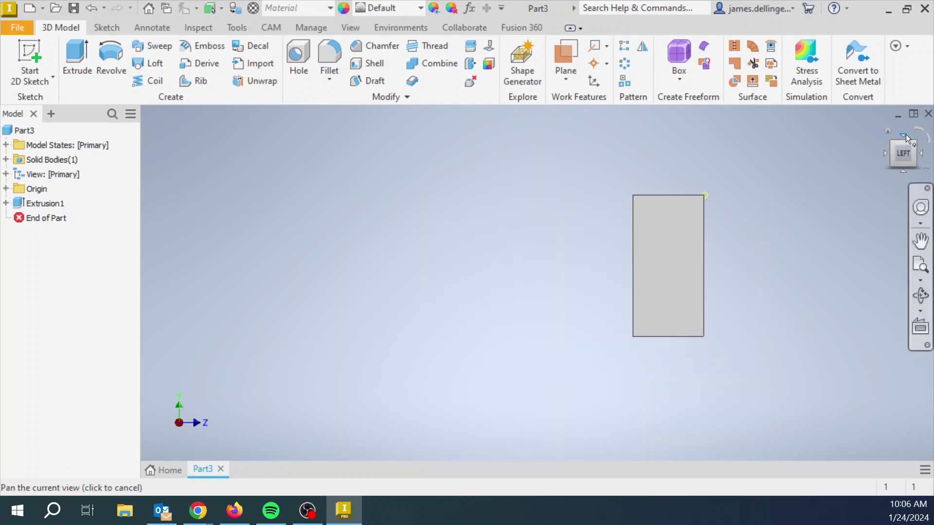
View the block from the top and toward its back-left edge, and return to the home isometric view.
{"action": "left_click", "coordinate": [900, 142]}
{"action": "left_click", "coordinate": [892, 165]}
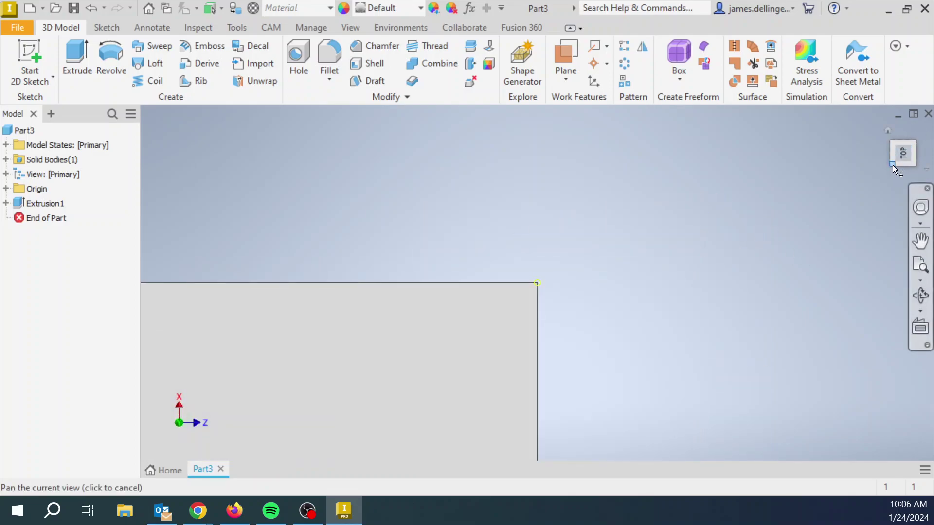
{"action": "left_click", "coordinate": [894, 161]}
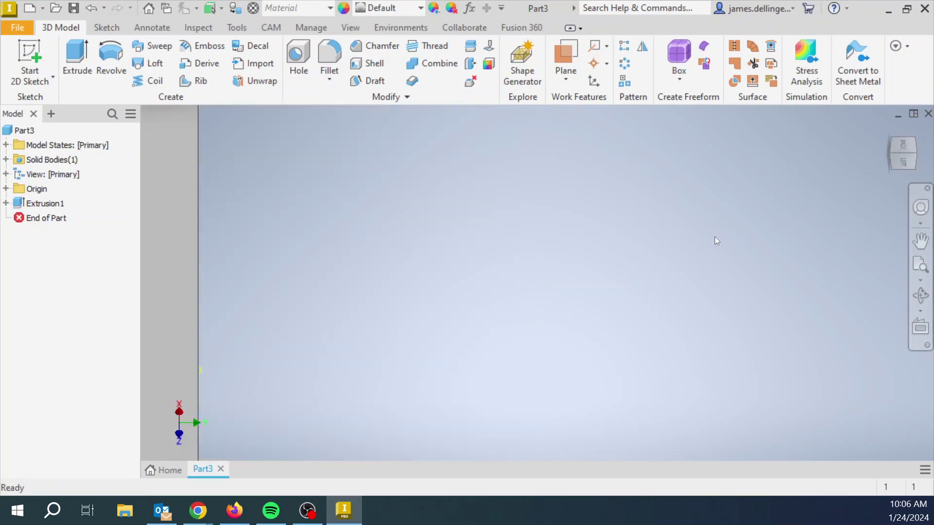
{"action": "scroll", "coordinate": [696, 237], "scroll_direction": "down", "scroll_amount": 12}
{"action": "middle_click_drag", "start_coordinate": [758, 258], "coordinate": [639, 243]}
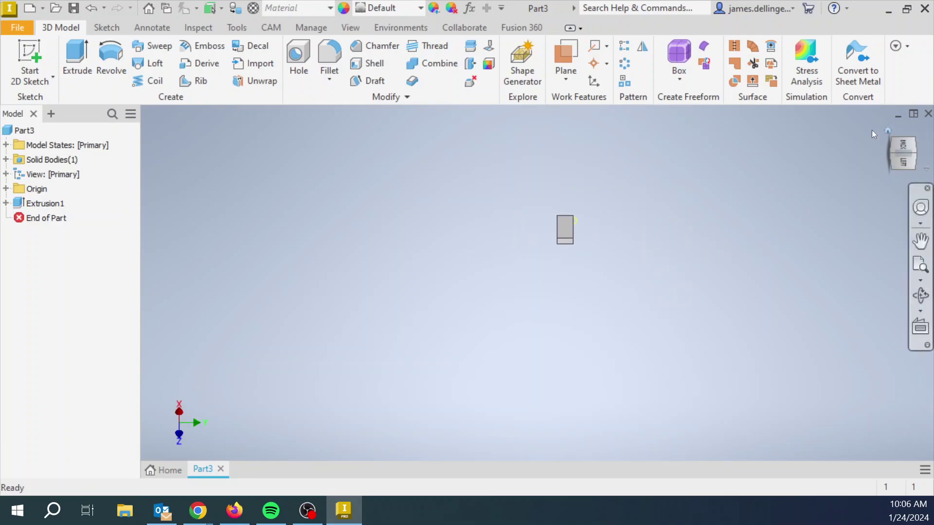
{"action": "left_click", "coordinate": [888, 131]}
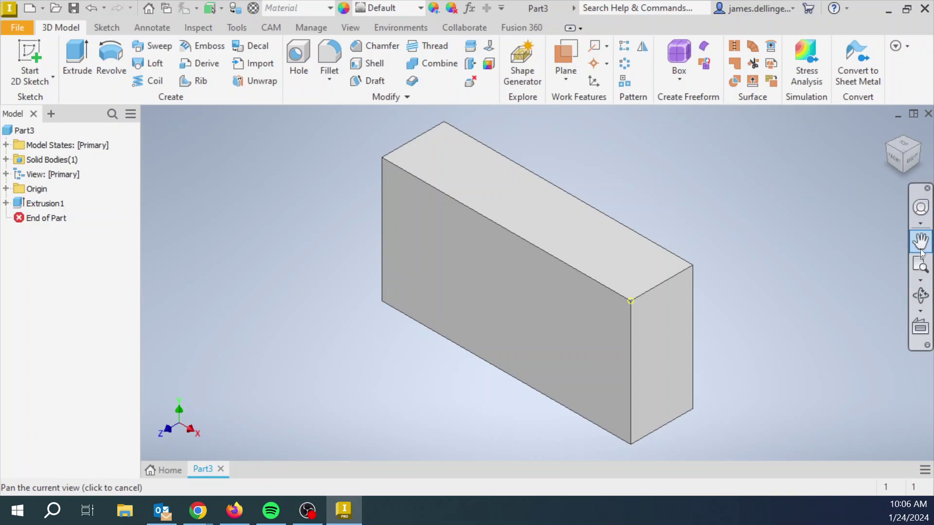
Rewind to the previous view and orbit the block slightly with the full navigation wheel, closing the wheel at the end.
{"action": "left_click", "coordinate": [923, 209]}
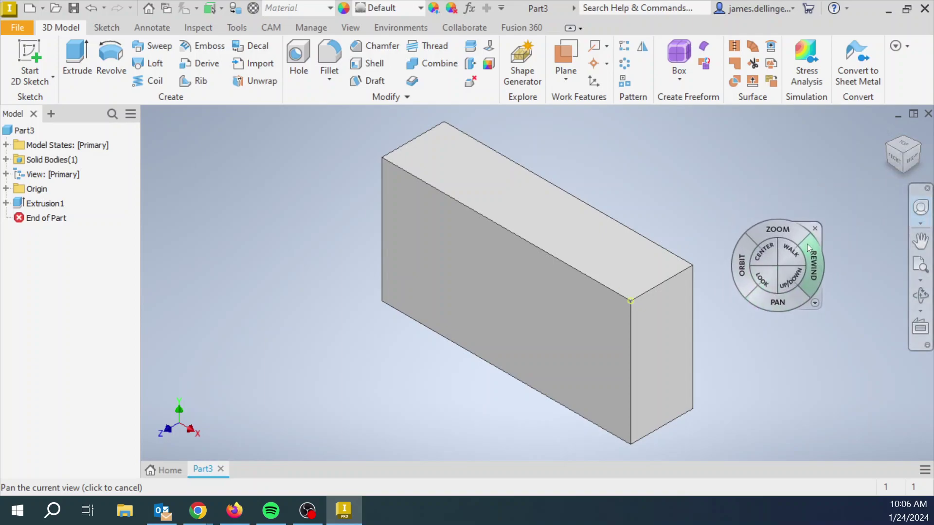
{"action": "left_click", "coordinate": [807, 281]}
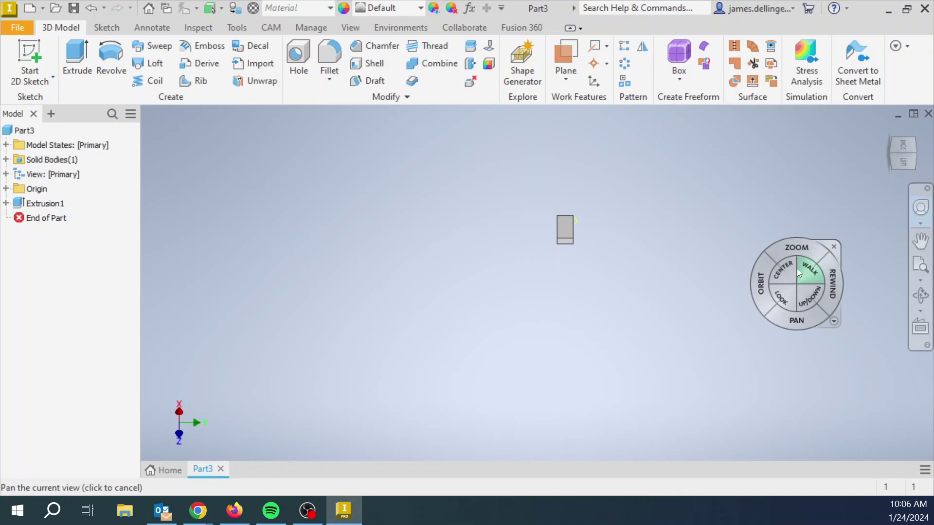
{"action": "left_click", "coordinate": [791, 250]}
{"action": "left_click_drag", "start_coordinate": [762, 284], "coordinate": [631, 256]}
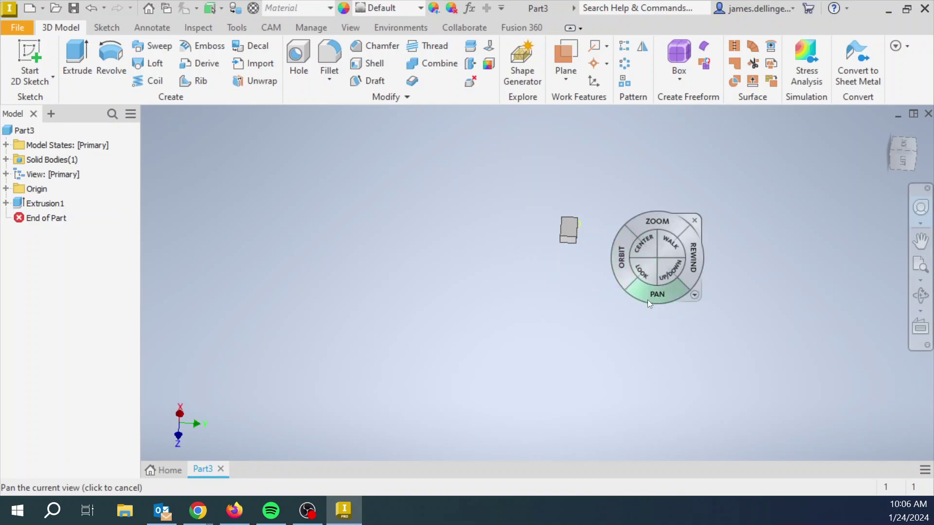
{"action": "left_click_drag", "start_coordinate": [573, 267], "coordinate": [632, 267]}
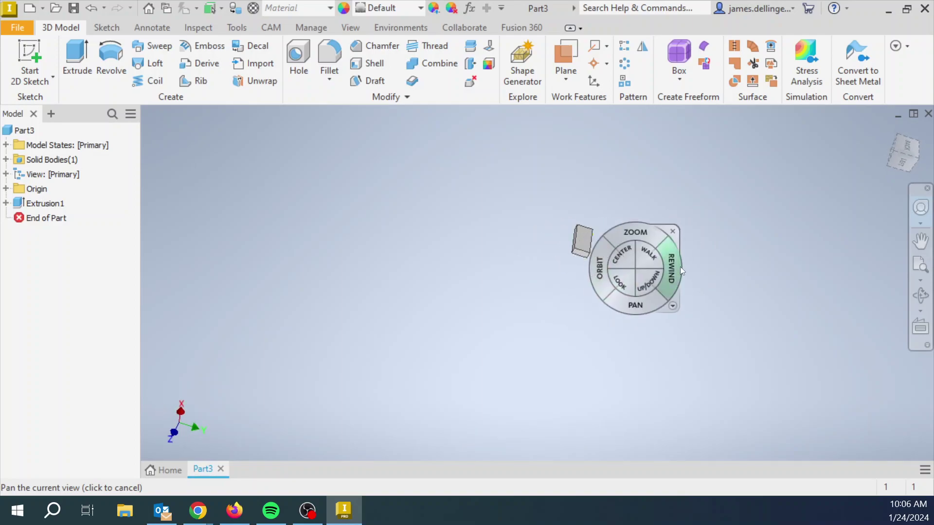
{"action": "left_click", "coordinate": [680, 228]}
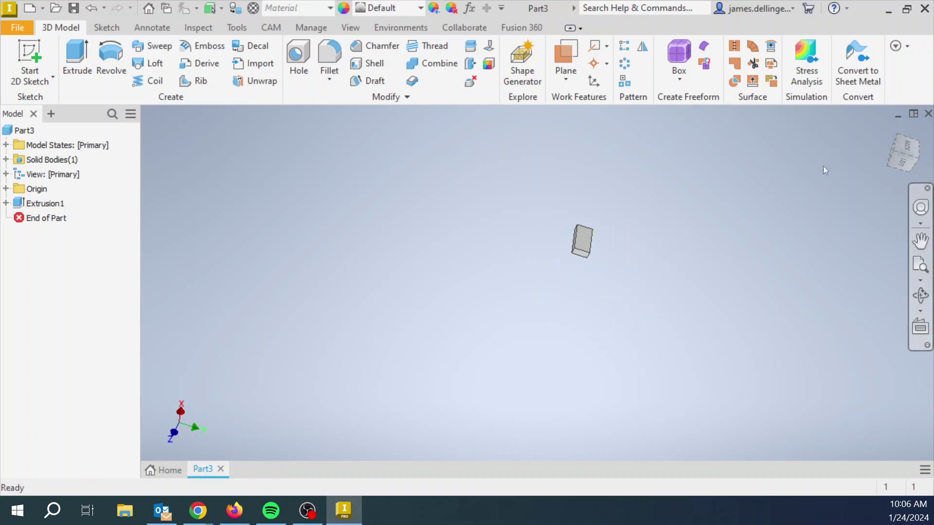
Pan the small block toward the middle of the view and fit it to the window with Zoom All.
{"action": "left_click", "coordinate": [923, 247]}
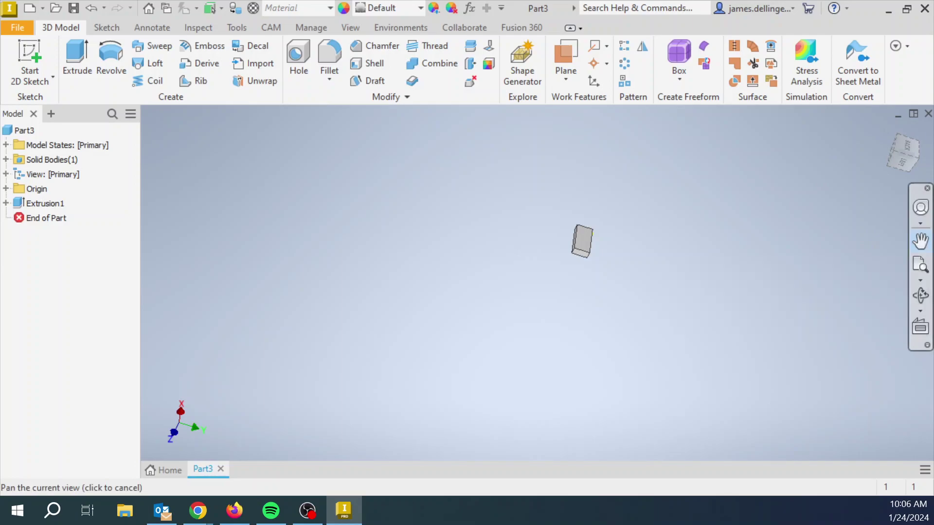
{"action": "left_click_drag", "start_coordinate": [652, 271], "coordinate": [579, 338]}
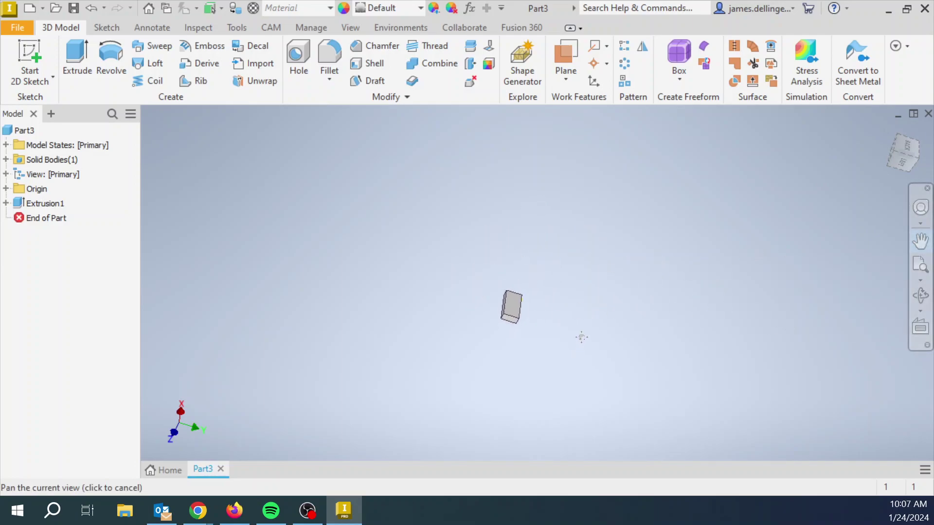
{"action": "left_click", "coordinate": [921, 265]}
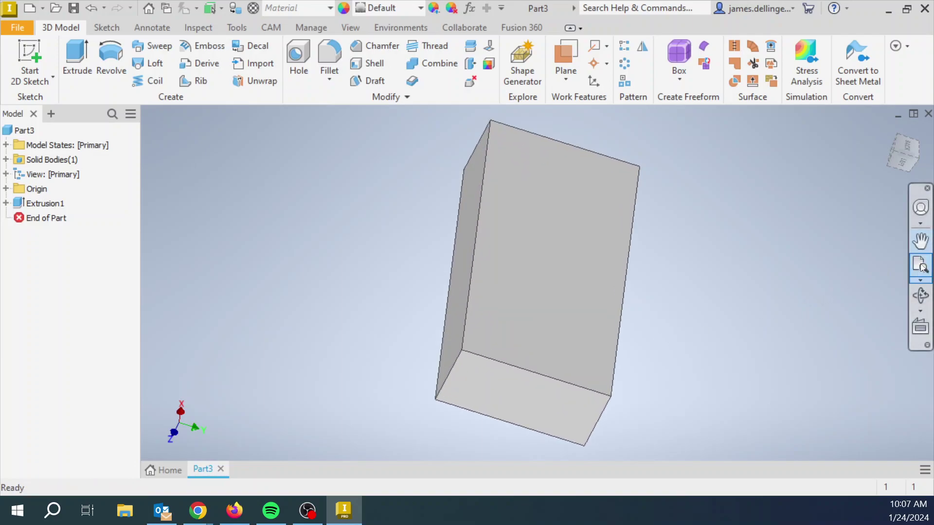
Shrink the block in the view, refit it with Zoom All, and try different zoom levels around it.
{"action": "left_click", "coordinate": [919, 240]}
{"action": "scroll", "coordinate": [625, 327], "scroll_direction": "up", "scroll_amount": 10}
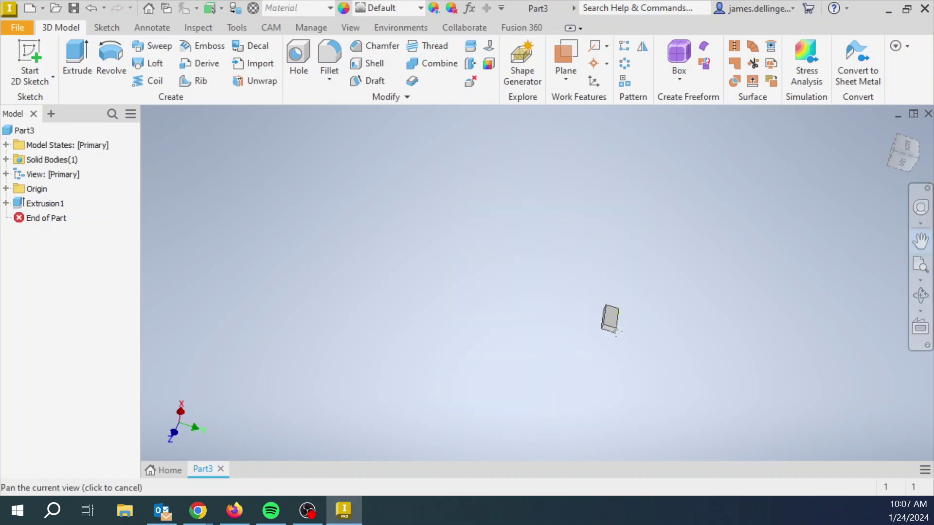
{"action": "left_click", "coordinate": [920, 264]}
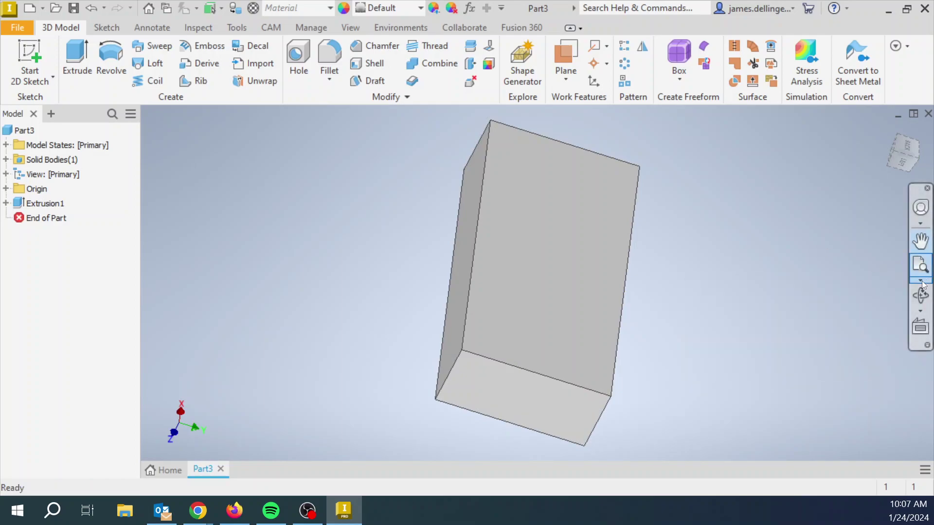
{"action": "scroll", "coordinate": [502, 256], "scroll_direction": "down", "scroll_amount": 4}
{"action": "scroll", "coordinate": [502, 255], "scroll_direction": "up", "scroll_amount": 8}
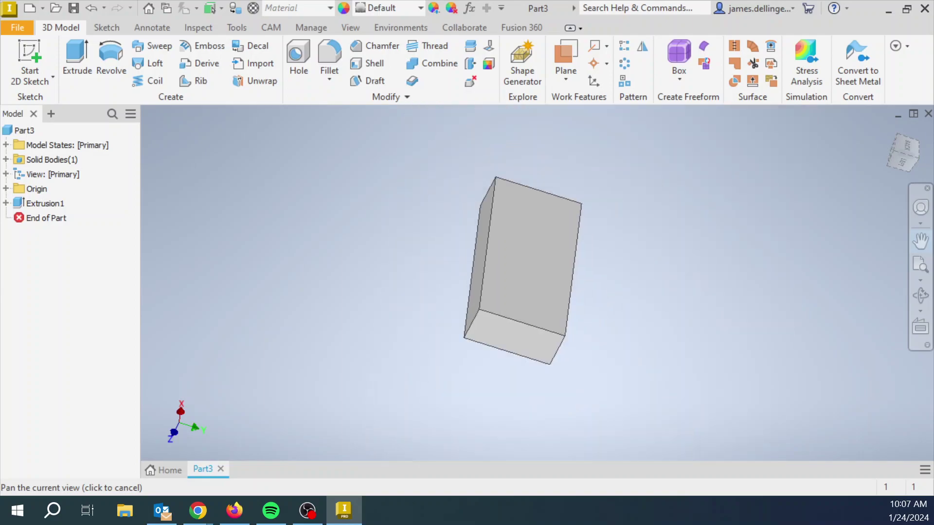
{"action": "scroll", "coordinate": [503, 255], "scroll_direction": "down", "scroll_amount": 4}
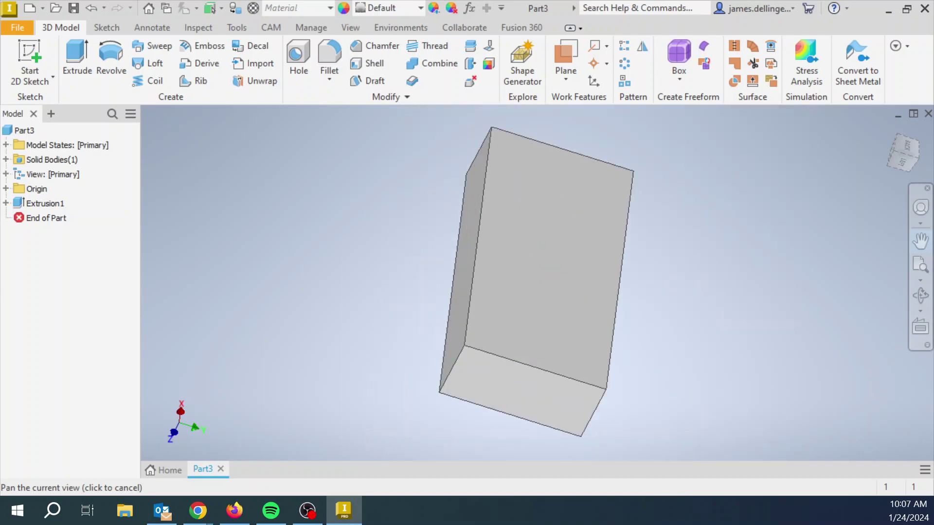
Rotate the block with Free Orbit until its back and bottom faces show, and end the orbit command.
{"action": "left_click", "coordinate": [921, 296]}
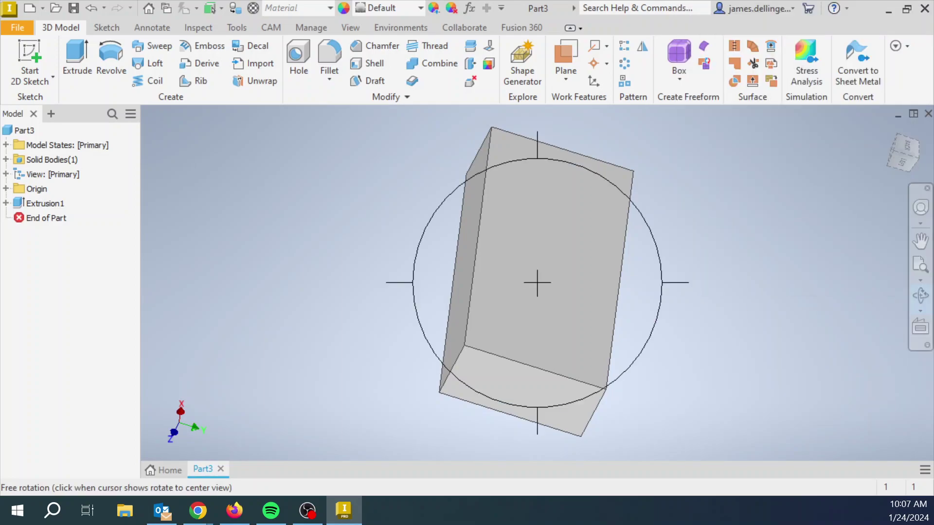
{"action": "left_click_drag", "start_coordinate": [654, 376], "coordinate": [693, 388]}
{"action": "left_click_drag", "start_coordinate": [417, 301], "coordinate": [674, 303]}
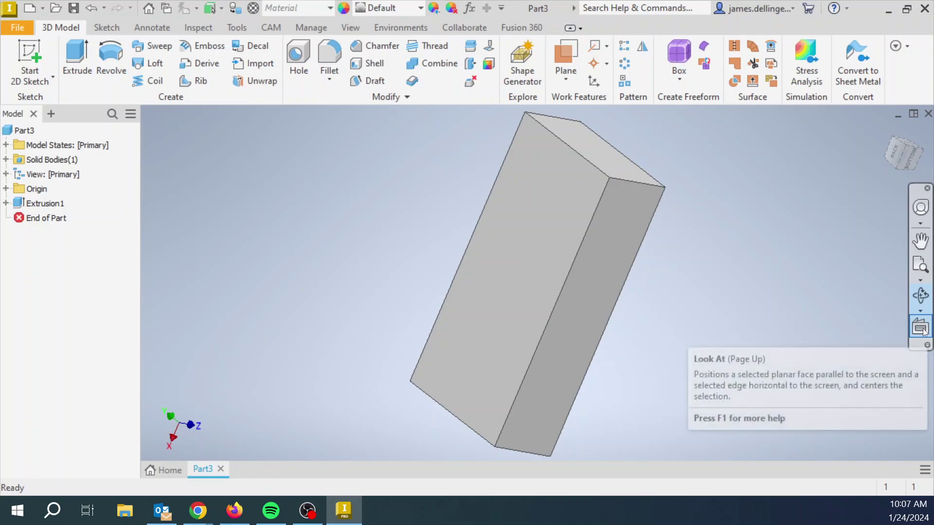
{"action": "left_click", "coordinate": [919, 295]}
{"action": "key", "text": "Escape"}
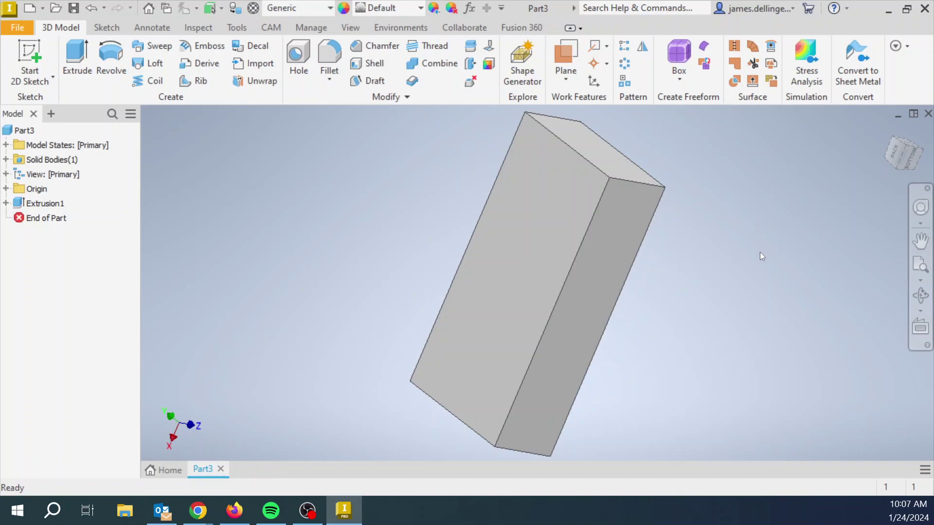
Orbit the block upright and examine its back, top and left faces from varied angles and distances.
{"action": "mouse_move", "coordinate": [746, 254]}
{"action": "middle_mouse_down"}
{"action": "mouse_move", "coordinate": [711, 256]}
{"action": "mouse_move", "coordinate": [679, 238]}
{"action": "mouse_move", "coordinate": [667, 298]}
{"action": "mouse_move", "coordinate": [774, 288]}
{"action": "mouse_move", "coordinate": [606, 277]}
{"action": "mouse_move", "coordinate": [640, 290]}
{"action": "mouse_move", "coordinate": [707, 271]}
{"action": "mouse_move", "coordinate": [715, 297]}
{"action": "middle_mouse_up"}
{"action": "scroll", "coordinate": [667, 244], "scroll_direction": "down", "scroll_amount": 2}
{"action": "scroll", "coordinate": [670, 248], "scroll_direction": "up", "scroll_amount": 3}
{"action": "scroll", "coordinate": [667, 244], "scroll_direction": "down", "scroll_amount": 2}
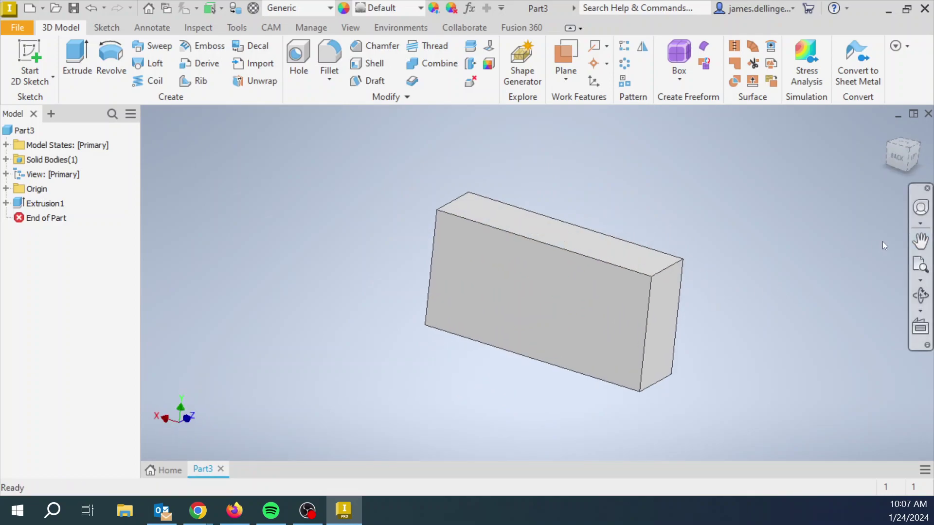
{"action": "mouse_move", "coordinate": [738, 320]}
{"action": "middle_mouse_down", "text": "shift"}
{"action": "mouse_move", "coordinate": [679, 302]}
{"action": "mouse_move", "coordinate": [715, 277]}
{"action": "mouse_move", "coordinate": [731, 329]}
{"action": "mouse_move", "coordinate": [793, 304]}
{"action": "mouse_move", "coordinate": [762, 323]}
{"action": "mouse_move", "coordinate": [696, 317]}
{"action": "middle_mouse_up", "text": "shift"}
{"action": "scroll", "coordinate": [661, 315], "scroll_direction": "down", "scroll_amount": 3}
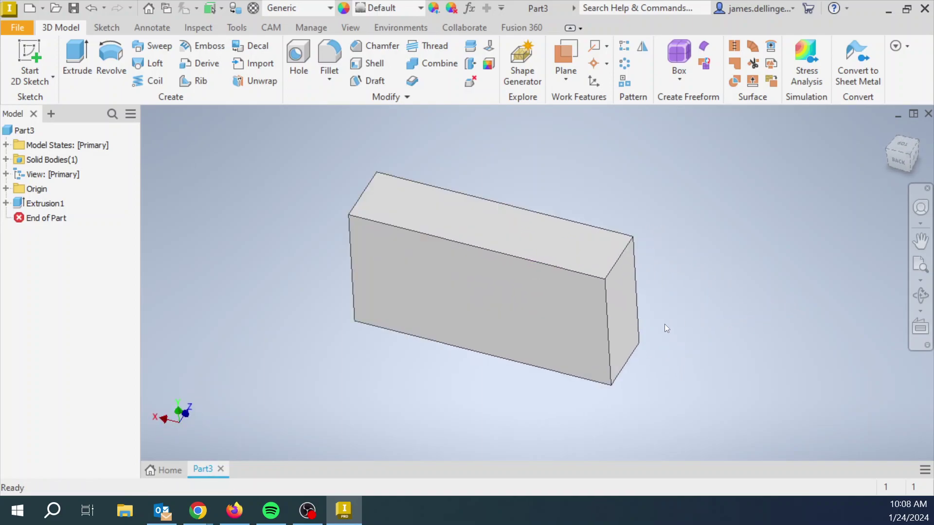
{"action": "mouse_move", "coordinate": [419, 243]}
{"action": "middle_mouse_down", "text": "shift"}
{"action": "mouse_move", "coordinate": [389, 180]}
{"action": "mouse_move", "coordinate": [345, 219]}
{"action": "middle_mouse_up", "text": "shift"}
{"action": "middle_click_drag", "start_coordinate": [330, 301], "coordinate": [340, 330], "text": "shift"}
{"action": "middle_click_drag", "start_coordinate": [333, 308], "coordinate": [400, 311]}
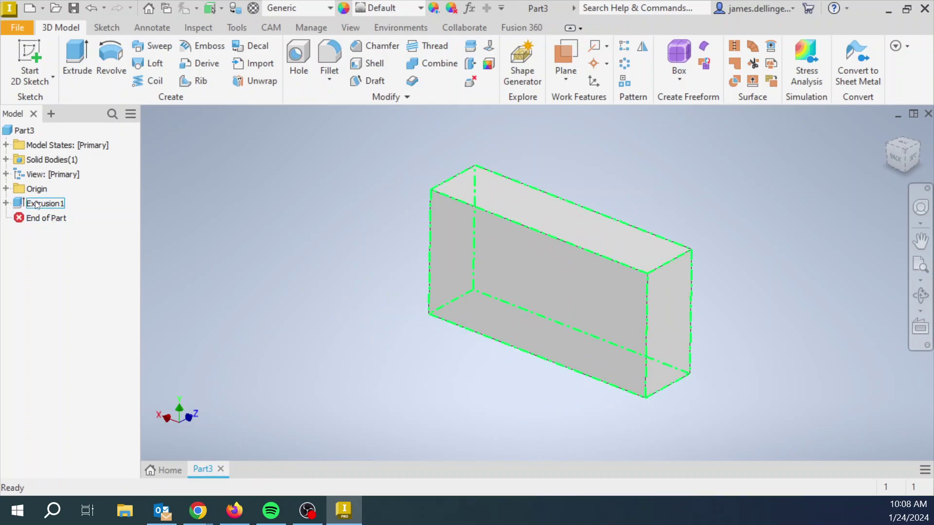
Practise selecting the block's large back face and clearing the selection several times.
{"action": "left_click", "coordinate": [567, 311]}
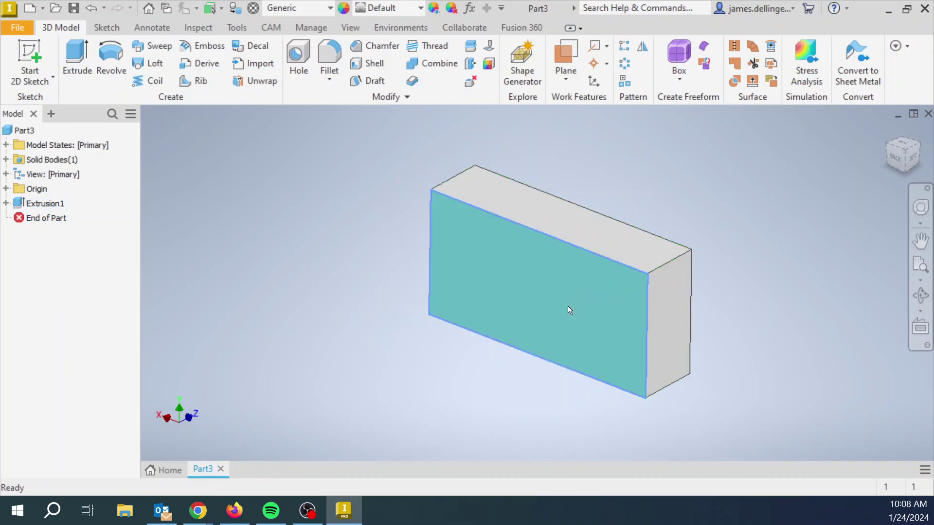
{"action": "left_click", "coordinate": [317, 292]}
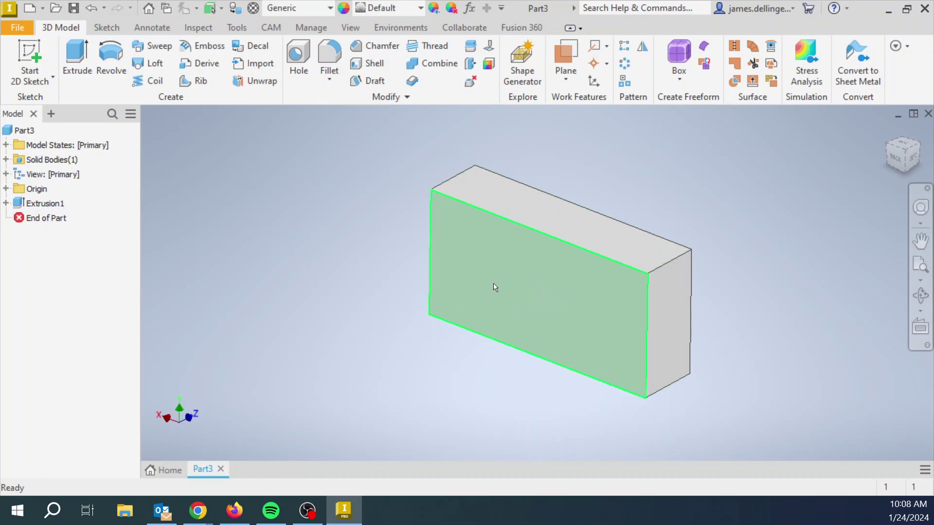
{"action": "left_click", "coordinate": [558, 304]}
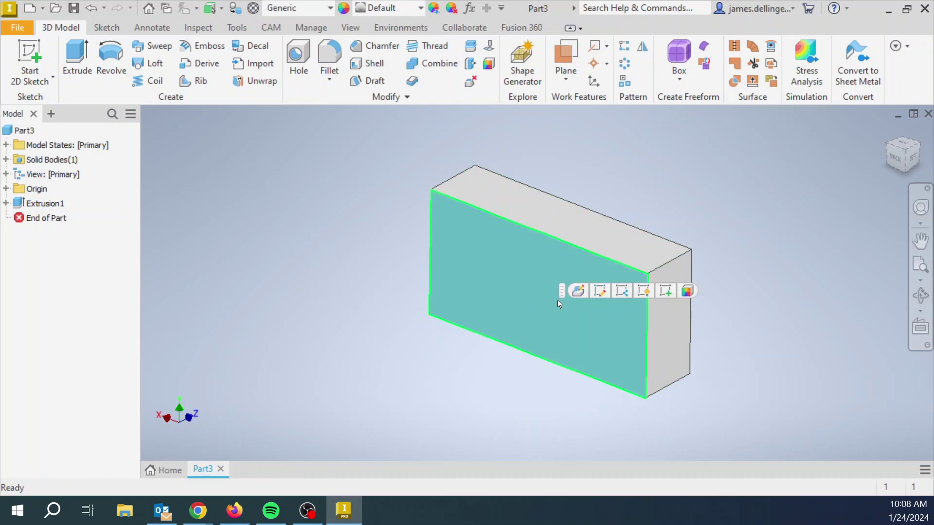
{"action": "left_click", "coordinate": [381, 373]}
{"action": "left_click", "coordinate": [555, 281]}
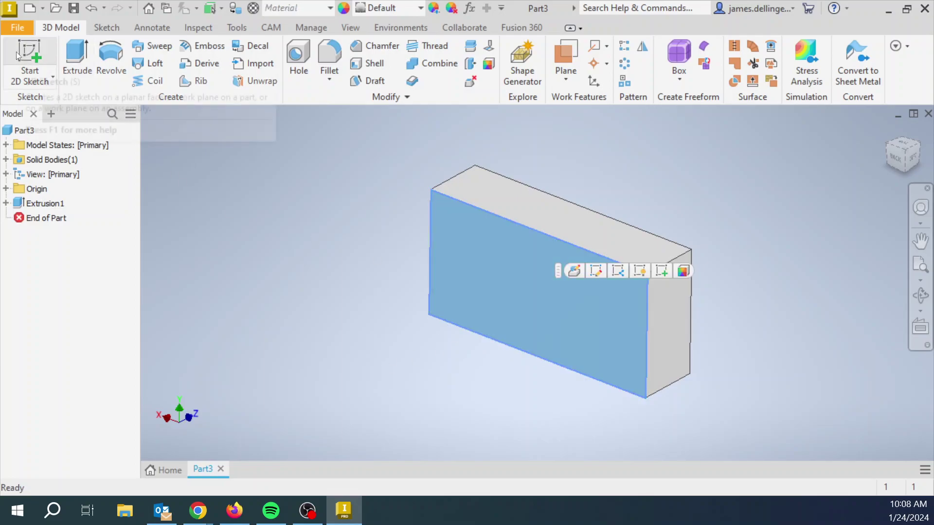
{"action": "left_click", "coordinate": [200, 254]}
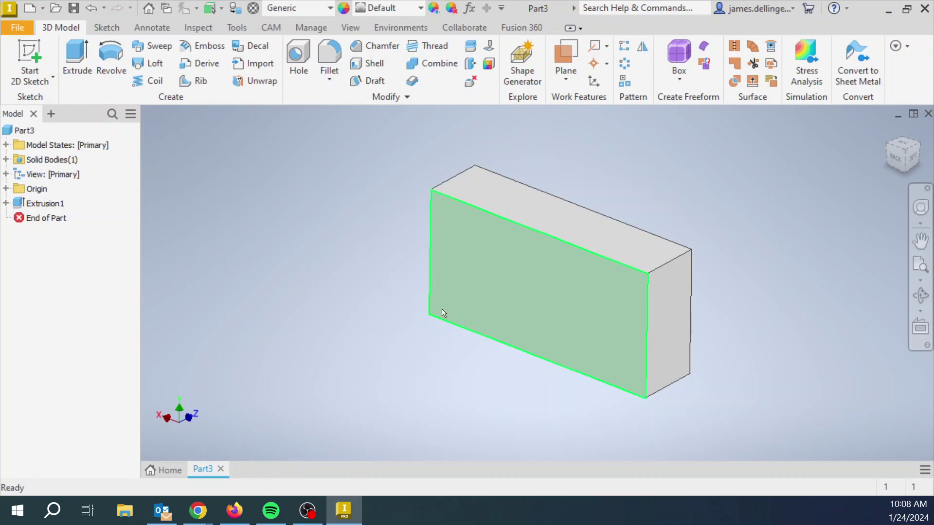
Start a new 2D sketch on the block's large back face.
{"action": "left_click", "coordinate": [521, 285]}
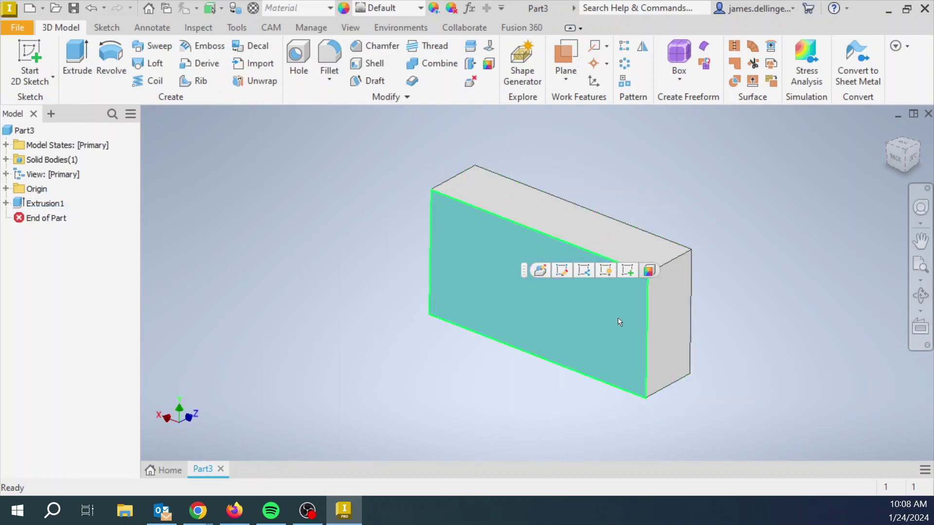
{"action": "left_click", "coordinate": [627, 270]}
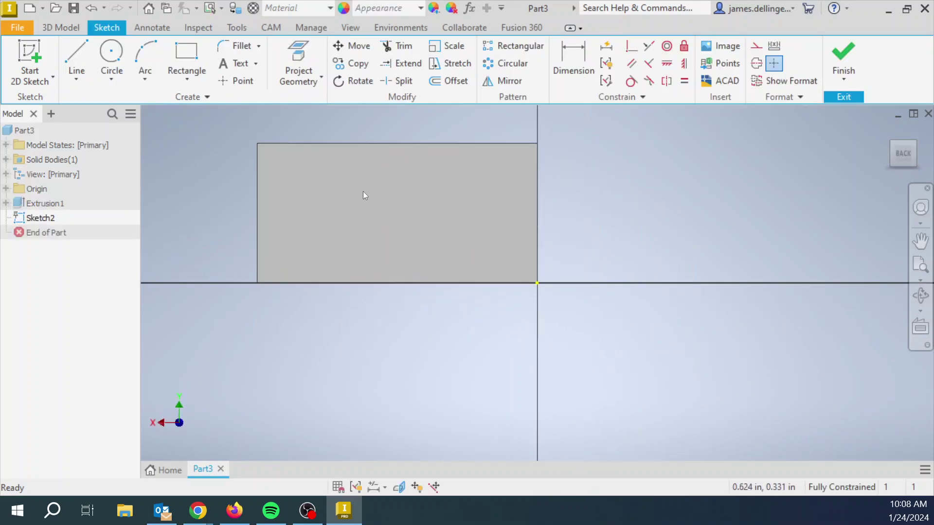
{"action": "middle_click_drag", "start_coordinate": [407, 304], "coordinate": [543, 360]}
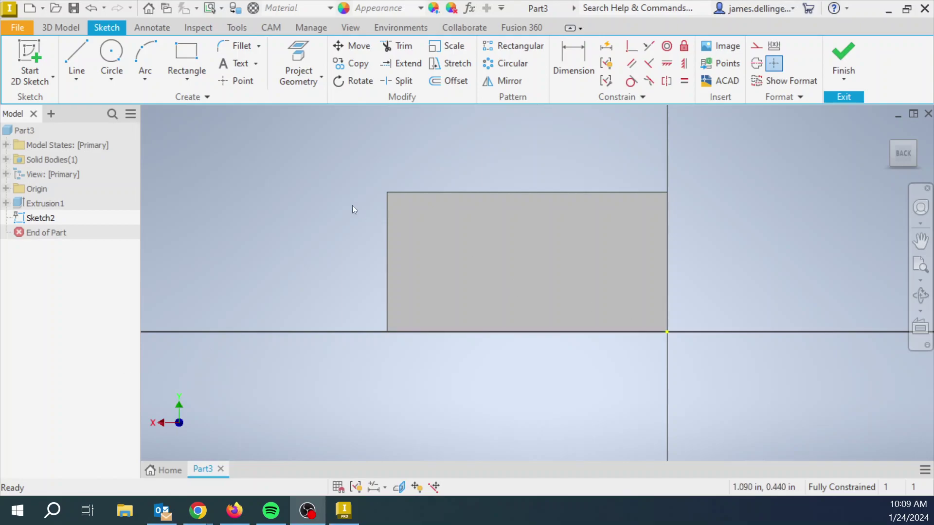
Draw two center-point circles side by side on the back face, each about 0.25 in in diameter.
{"action": "left_click", "coordinate": [110, 48]}
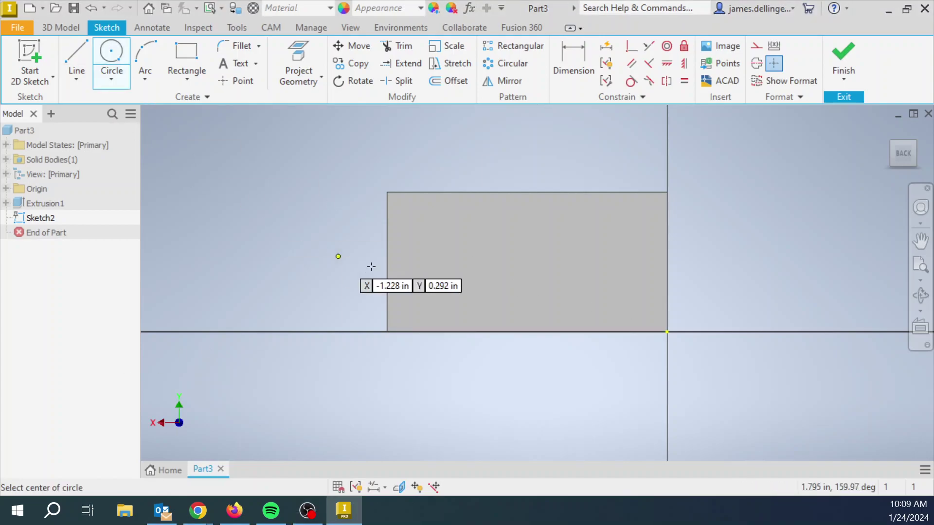
{"action": "left_click", "coordinate": [445, 263]}
{"action": "left_click", "coordinate": [470, 238]}
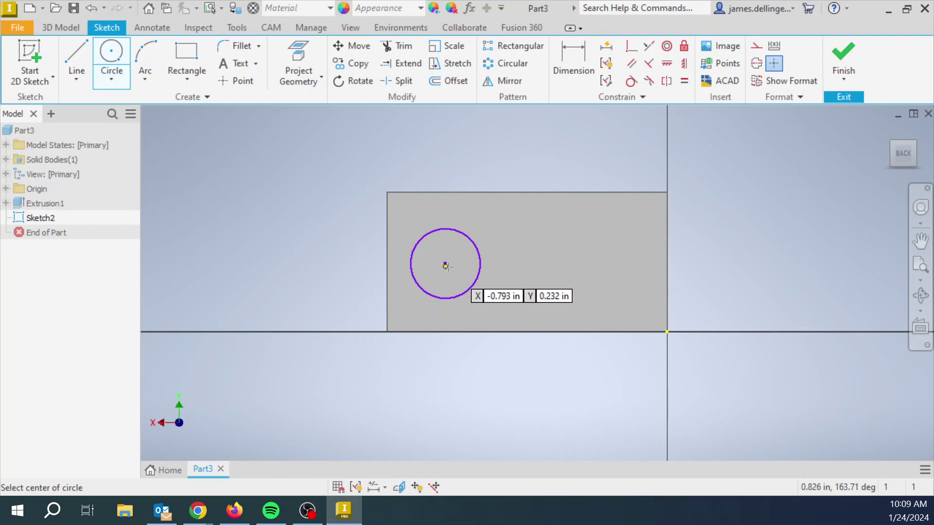
{"action": "left_click", "coordinate": [579, 263]}
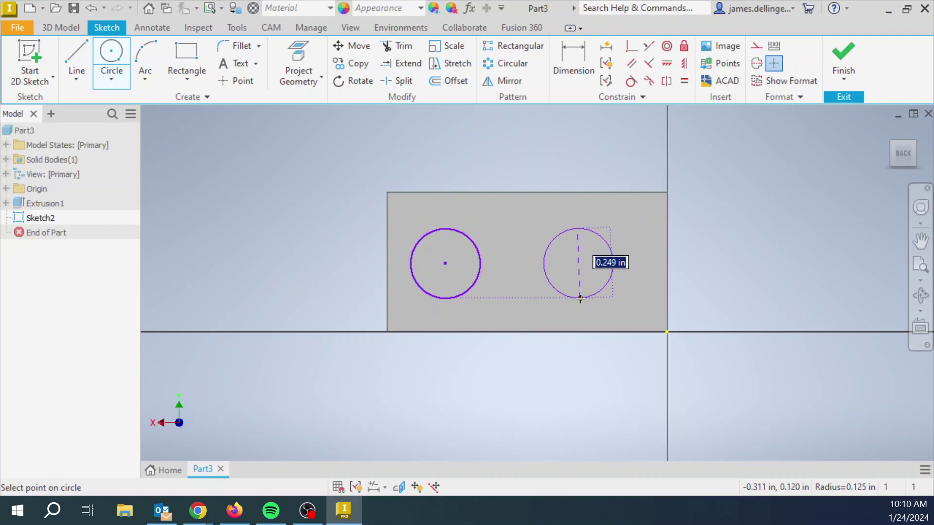
{"action": "left_click", "coordinate": [580, 299]}
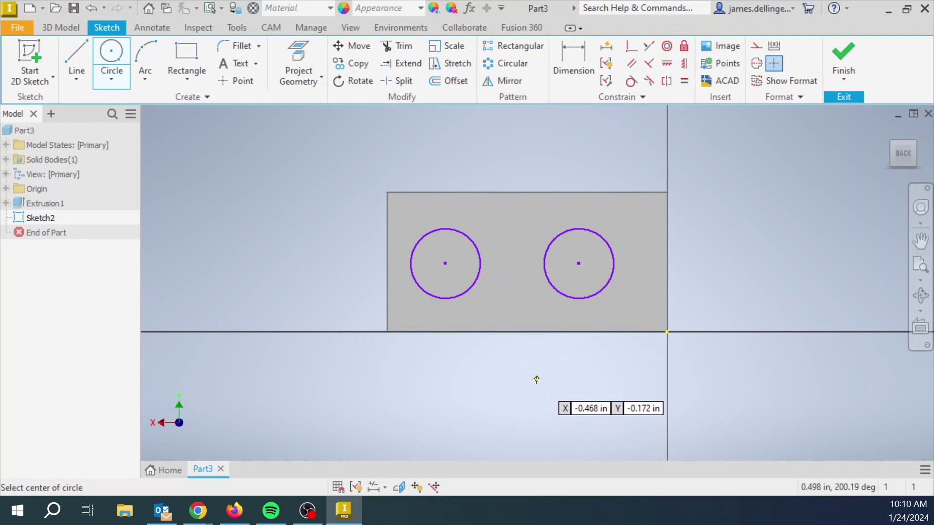
{"action": "key", "text": "Escape"}
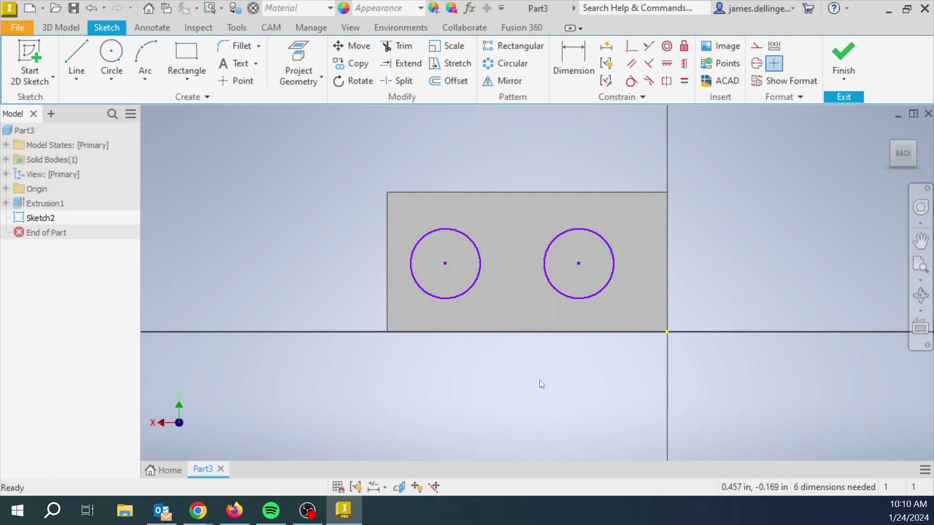
{"action": "left_click", "coordinate": [113, 52]}
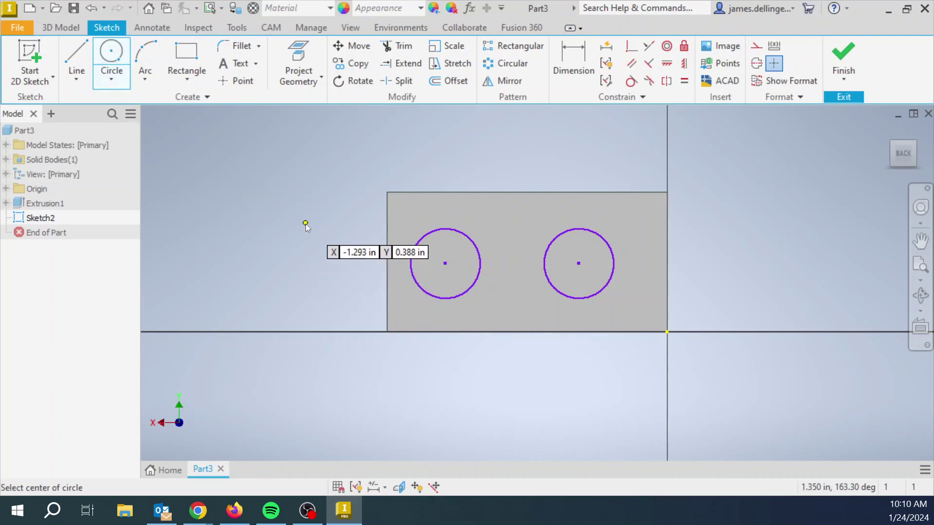
{"action": "right_click", "coordinate": [306, 225]}
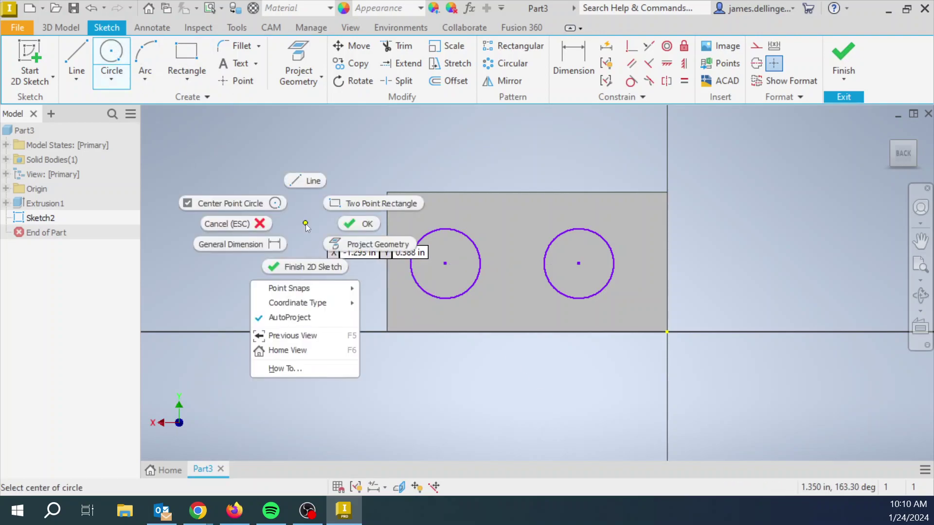
{"action": "left_click", "coordinate": [358, 223]}
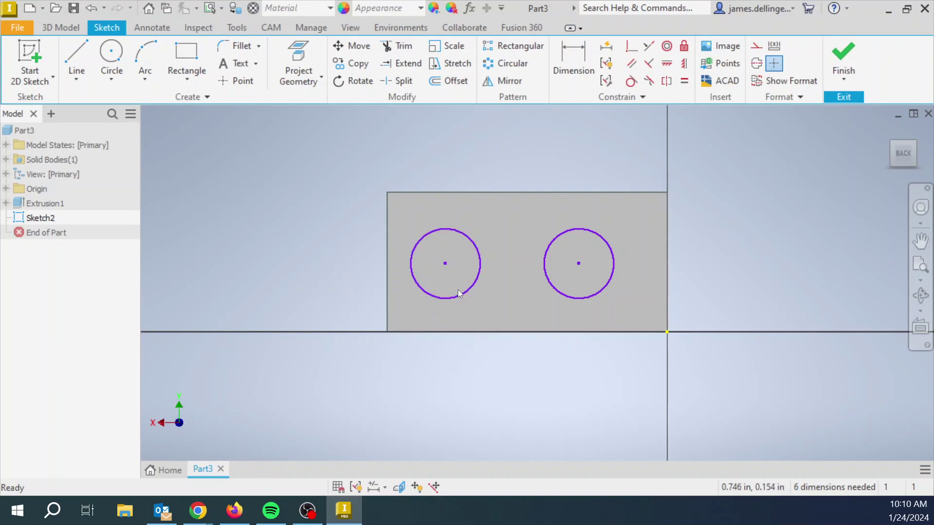
Move both circles slightly down and to the right on the face, and enlarge the left one to about 0.385 in diameter.
{"action": "left_click_drag", "start_coordinate": [445, 265], "coordinate": [459, 278]}
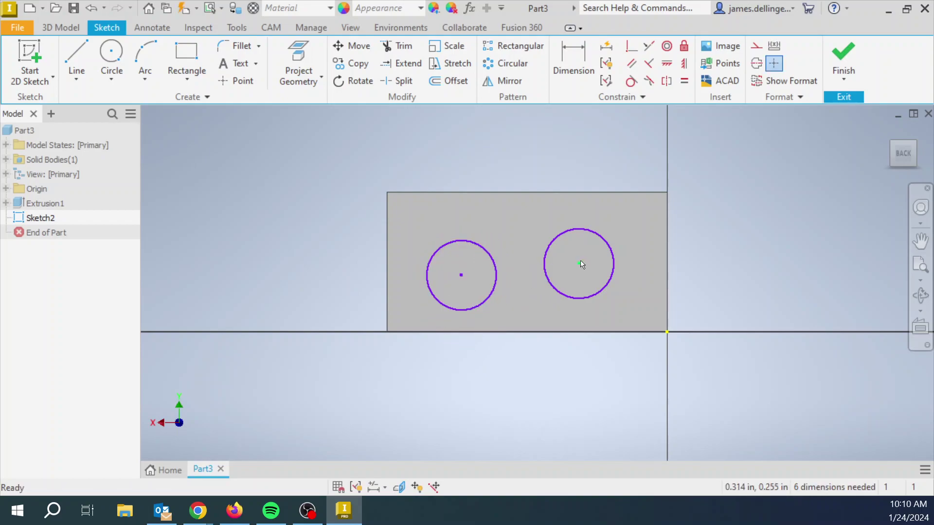
{"action": "left_click_drag", "start_coordinate": [582, 269], "coordinate": [602, 291]}
{"action": "left_click_drag", "start_coordinate": [460, 277], "coordinate": [516, 222]}
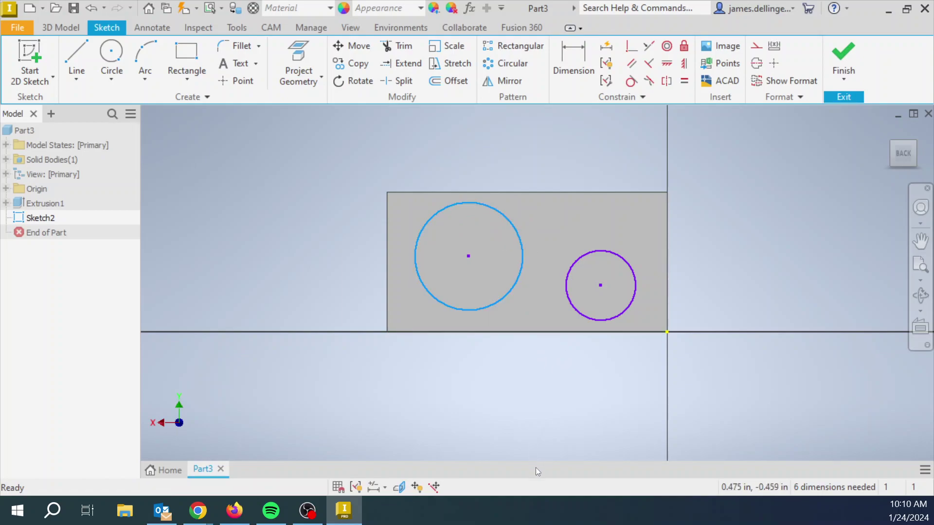
{"action": "key", "text": "Escape"}
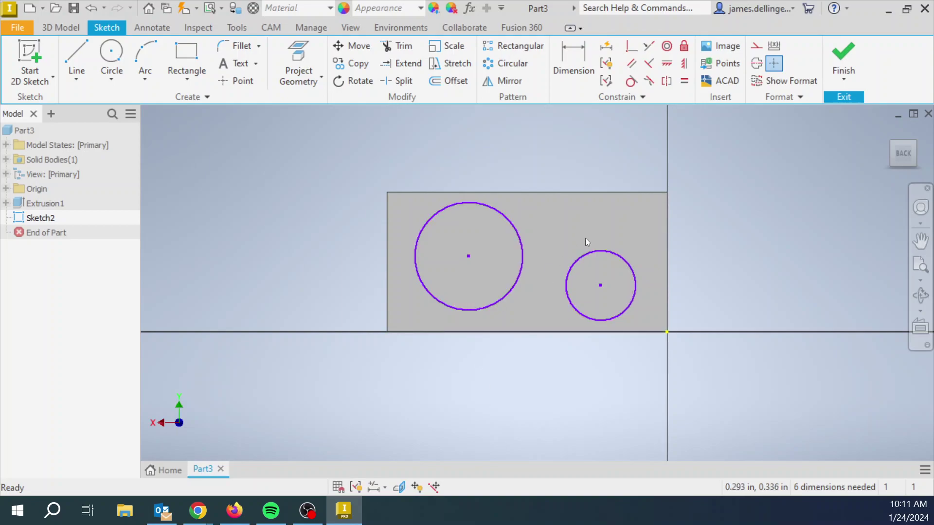
Dimension the diameter of the larger left circle as 0.6 in.
{"action": "left_click", "coordinate": [570, 58]}
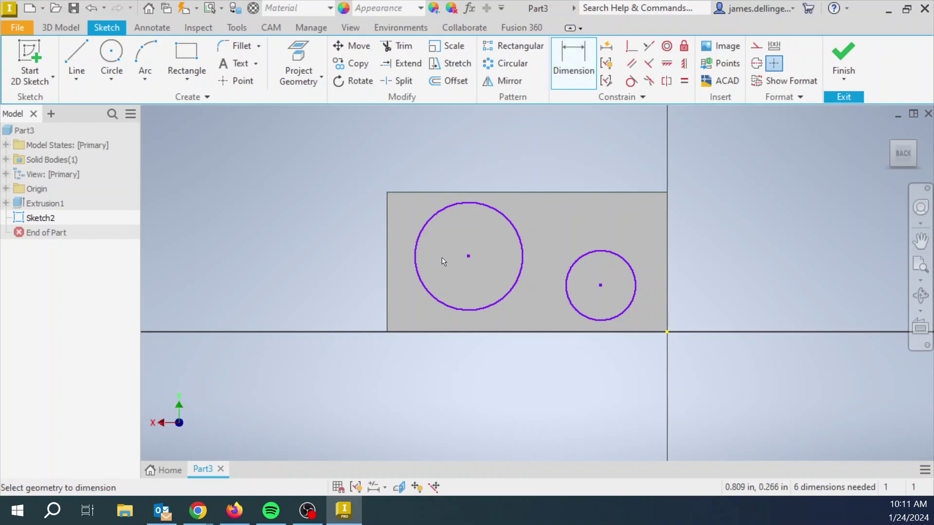
{"action": "left_click", "coordinate": [430, 220]}
{"action": "left_click", "coordinate": [343, 164]}
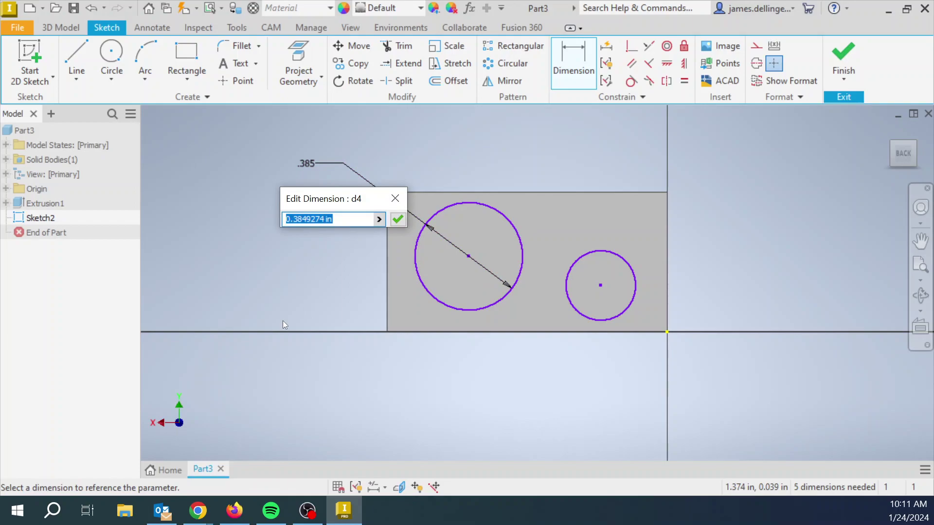
{"action": "type", "text": ".6"}
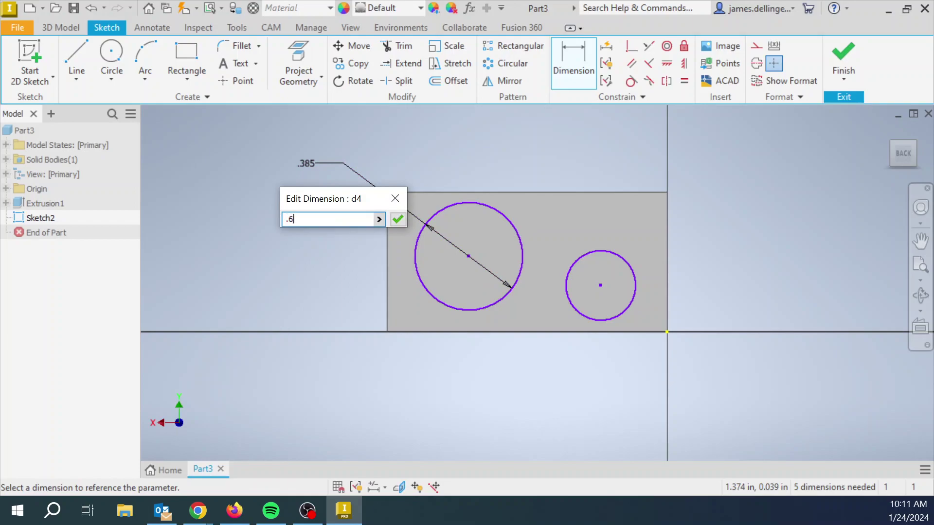
{"action": "key", "text": "Return"}
{"action": "middle_click_drag", "start_coordinate": [275, 300], "coordinate": [389, 345]}
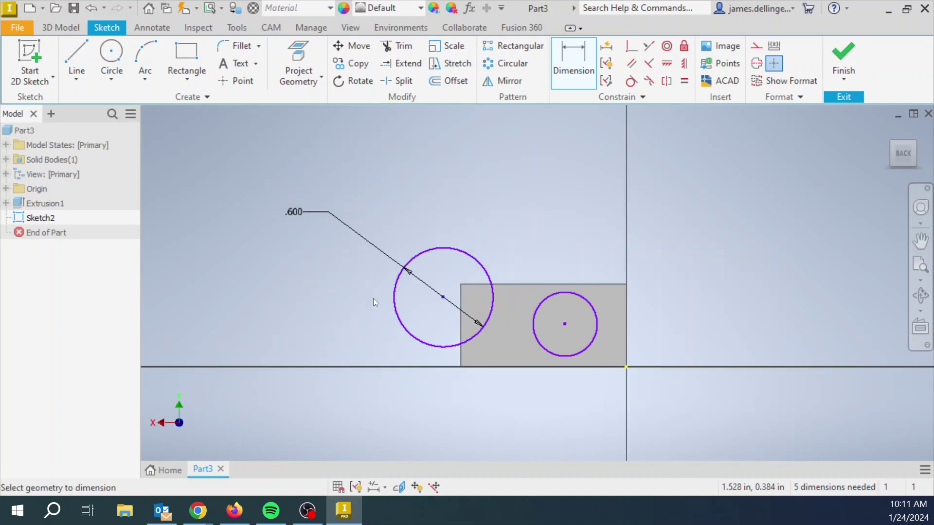
Set the dimensioned circle's diameter to 0.25 in and end the Dimension command.
{"action": "double_click", "coordinate": [290, 210]}
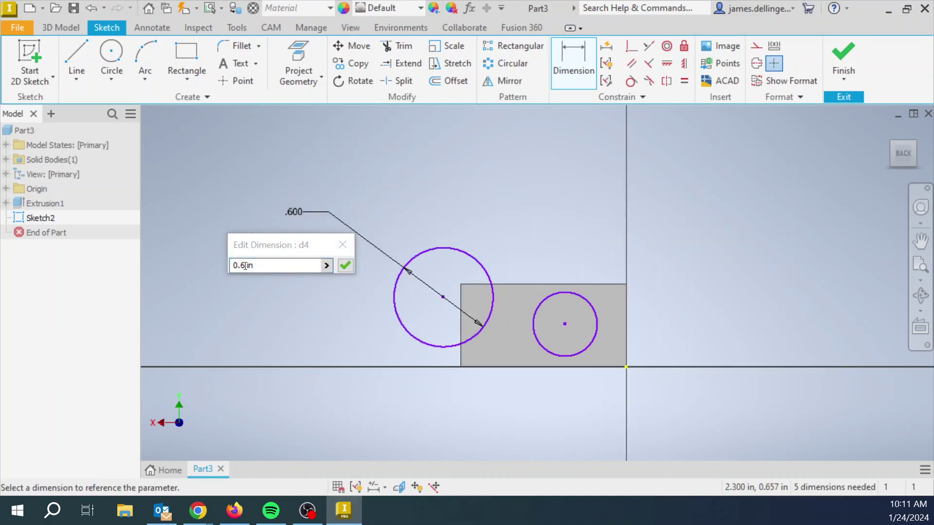
{"action": "left_click_drag", "start_coordinate": [263, 267], "coordinate": [231, 269]}
{"action": "type", "text": ".25"}
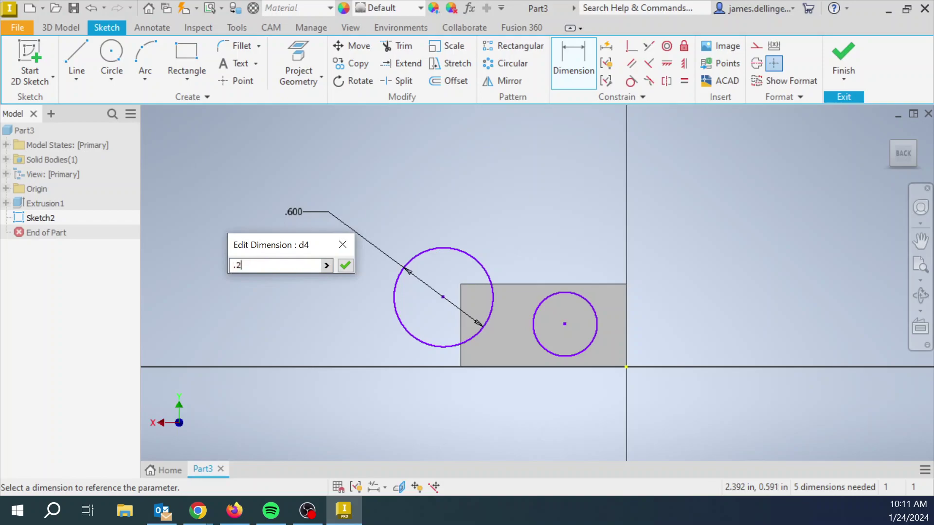
{"action": "key", "text": "Return"}
{"action": "scroll", "coordinate": [517, 382], "scroll_direction": "up", "scroll_amount": 3}
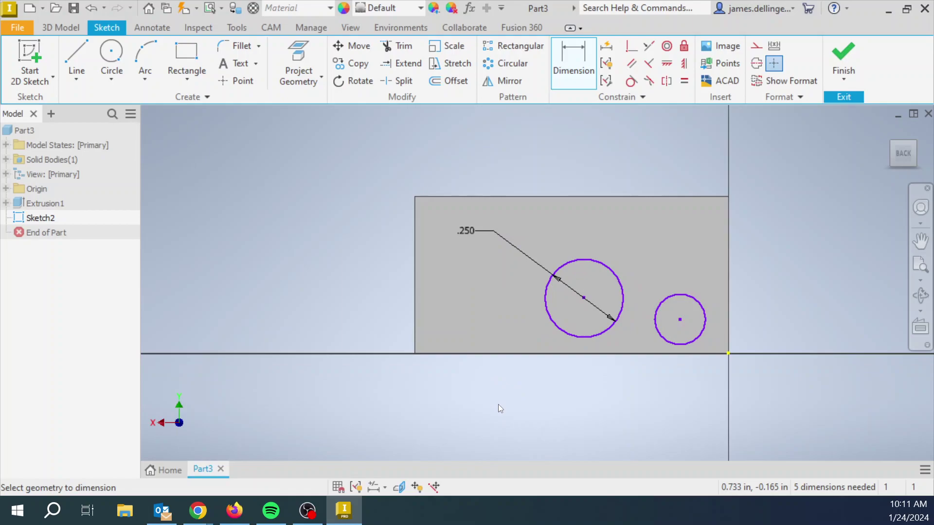
{"action": "key", "text": "Escape"}
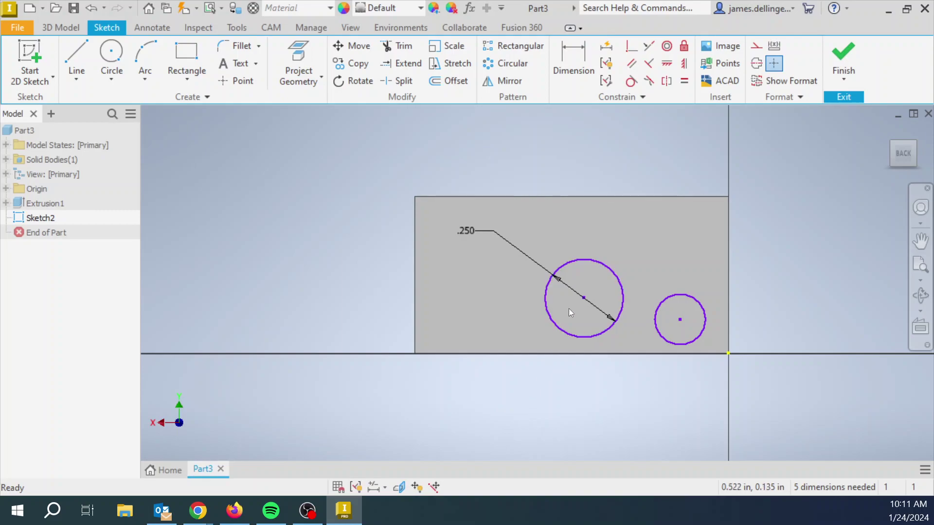
Move the dimensioned circle around by its center point to various positions, leaving it in the left half of the face.
{"action": "key", "text": "ctrl+v"}
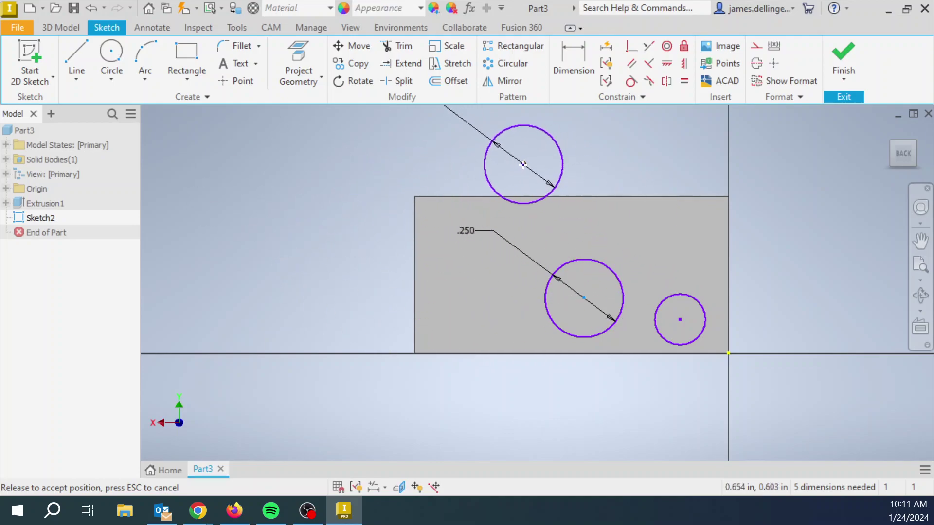
{"action": "left_click", "coordinate": [516, 173]}
{"action": "key", "text": "ctrl+v"}
{"action": "left_click", "coordinate": [349, 252]}
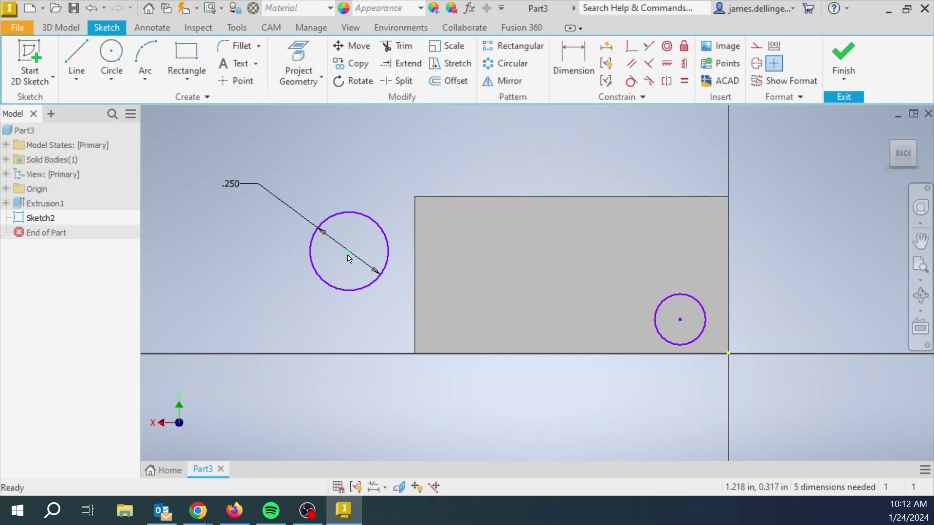
{"action": "key", "text": "ctrl+v"}
{"action": "left_click", "coordinate": [546, 334]}
{"action": "key", "text": "ctrl+v"}
{"action": "left_click", "coordinate": [447, 217]}
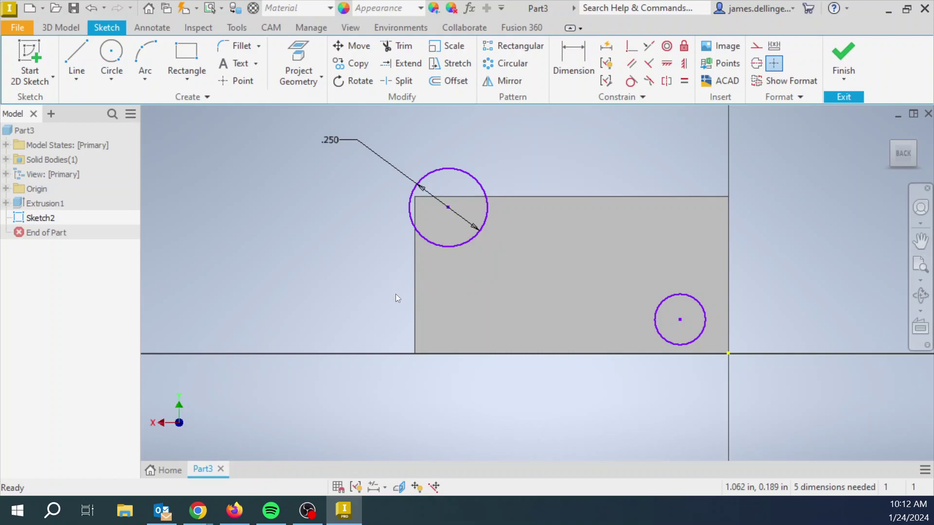
{"action": "left_click_drag", "start_coordinate": [448, 207], "coordinate": [487, 276]}
Dimension the left circle's center 0.25 in above the bottom edge of the face.
{"action": "left_click", "coordinate": [573, 63]}
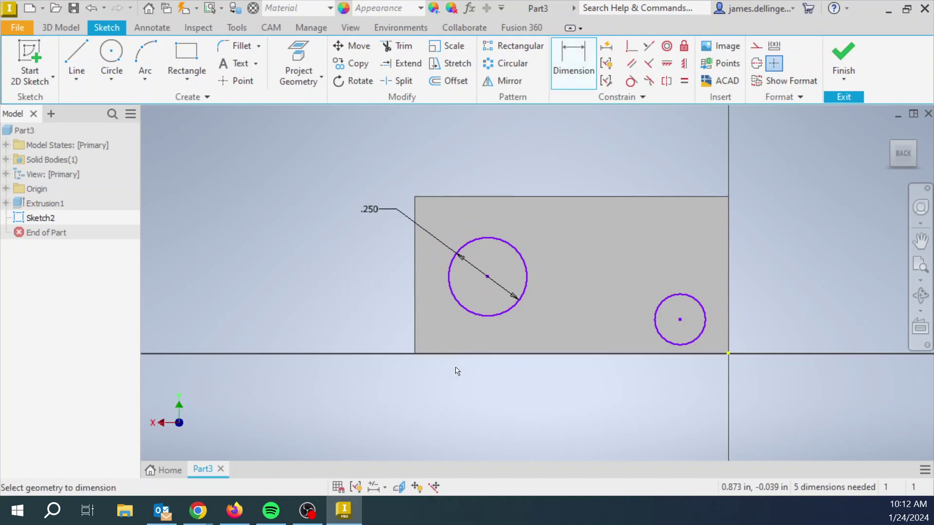
{"action": "left_click", "coordinate": [467, 353]}
{"action": "left_click", "coordinate": [487, 277]}
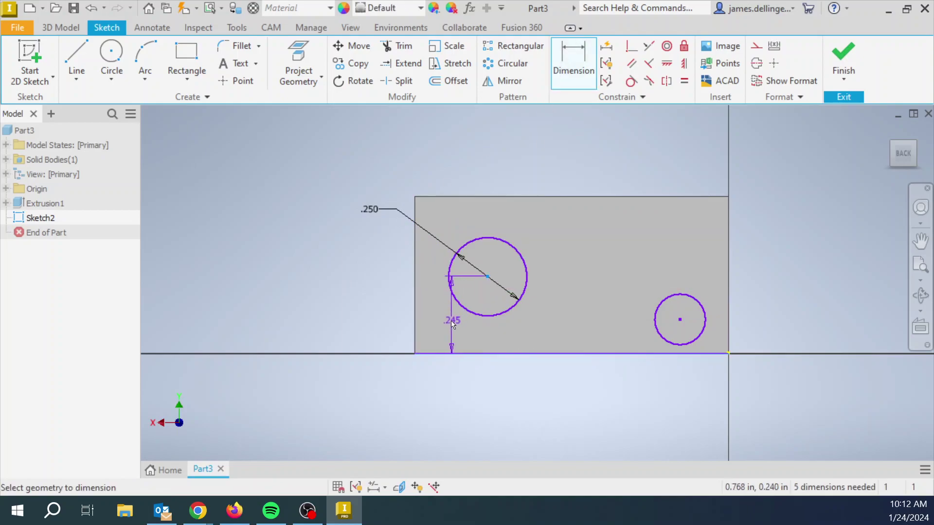
{"action": "left_click", "coordinate": [379, 317]}
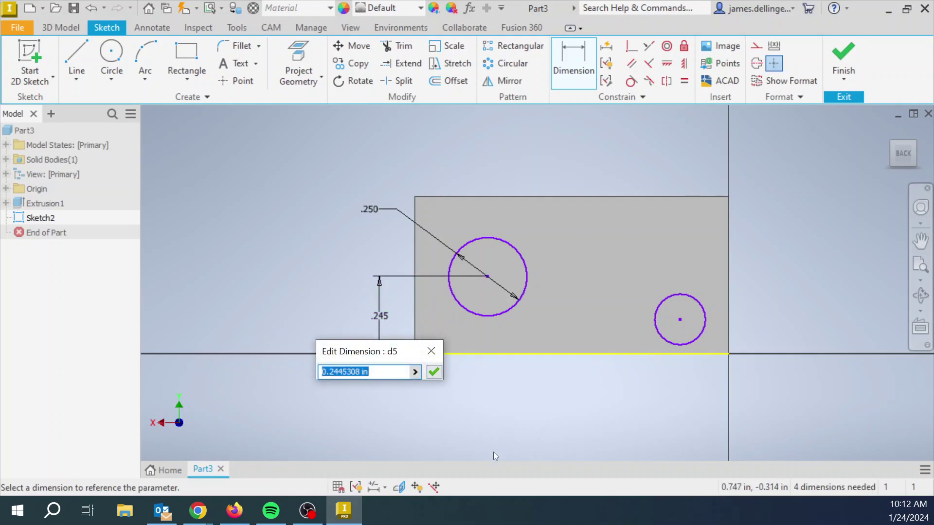
{"action": "type", "text": ".25"}
{"action": "key", "text": "Return"}
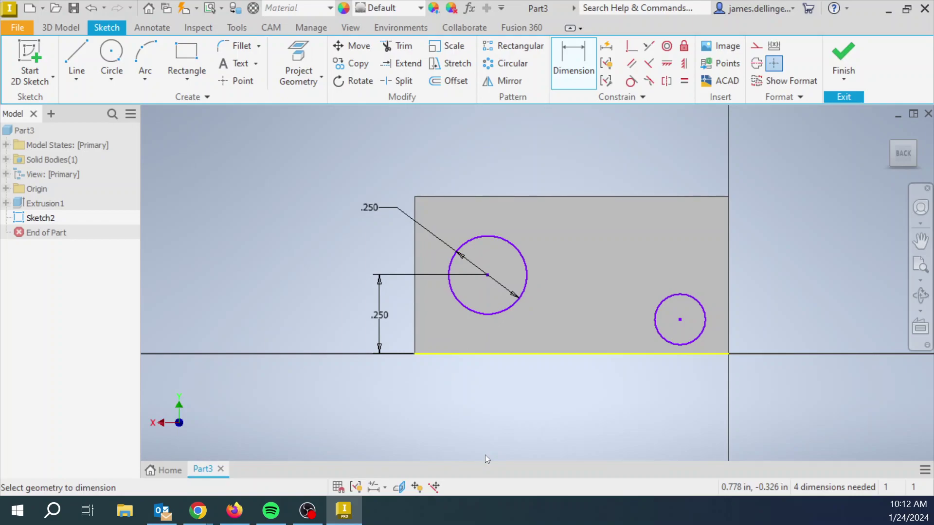
{"action": "key", "text": "Escape"}
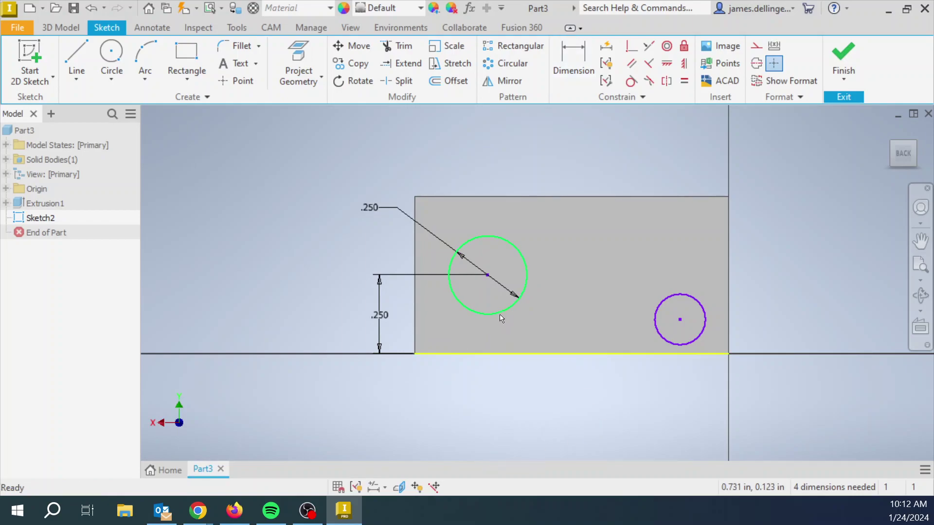
Slide the left circle sideways, then dimension its center 0.25 in from the face's left edge.
{"action": "left_click_drag", "start_coordinate": [488, 275], "coordinate": [526, 275]}
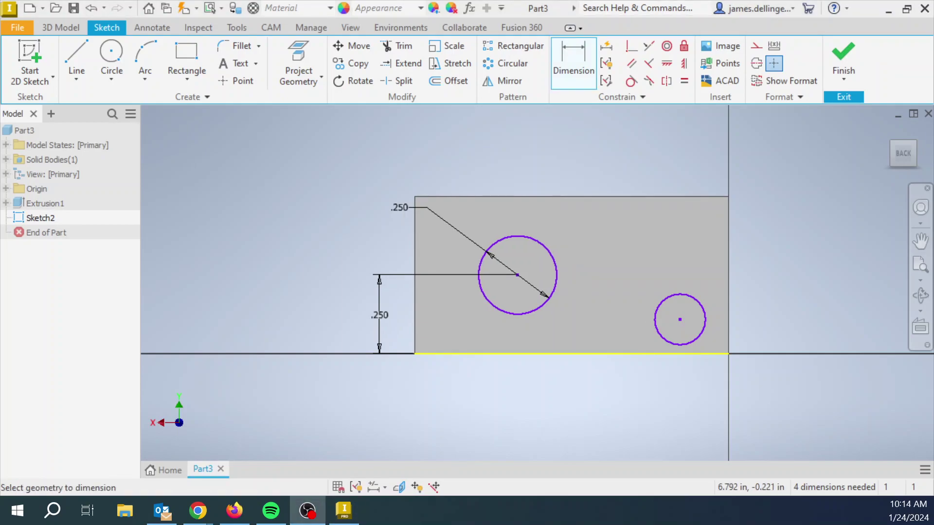
{"action": "left_click", "coordinate": [415, 248]}
{"action": "left_click", "coordinate": [517, 268]}
{"action": "left_click", "coordinate": [470, 146]}
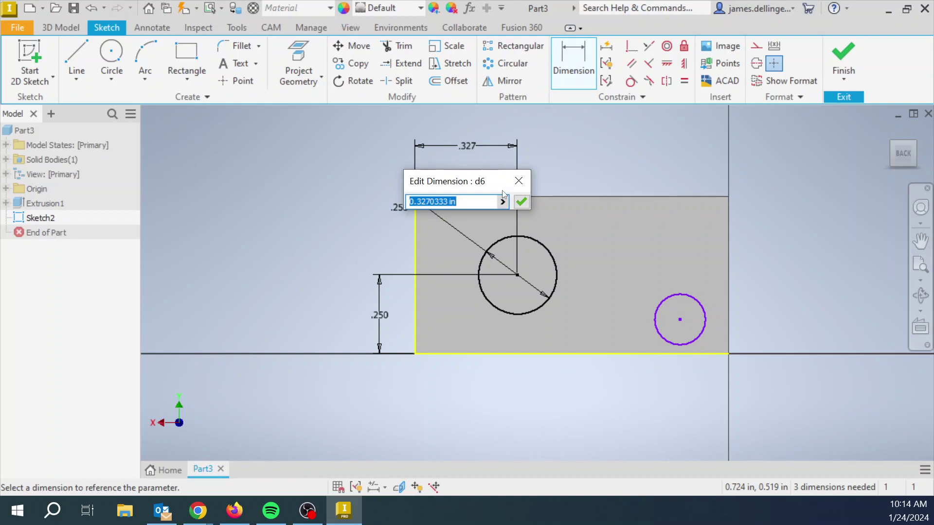
{"action": "type", "text": ".25"}
{"action": "key", "text": "Return"}
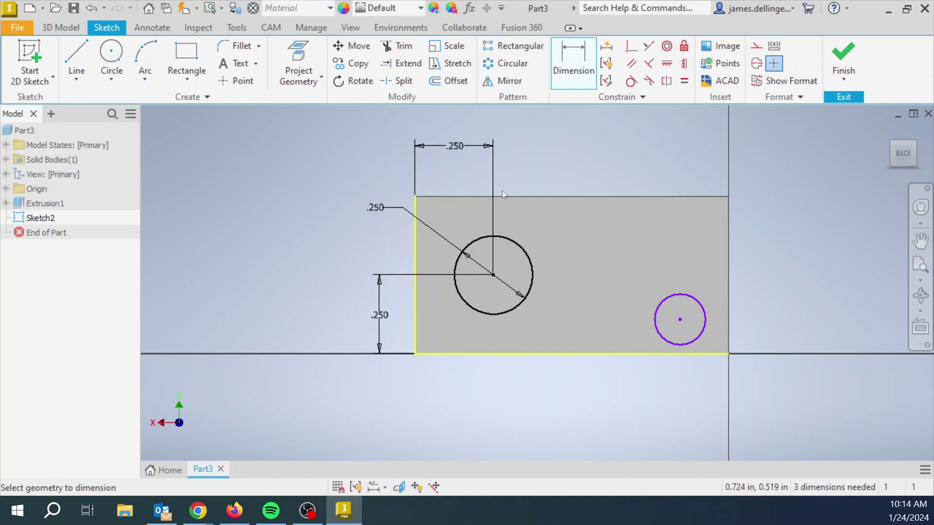
{"action": "key", "text": "Escape"}
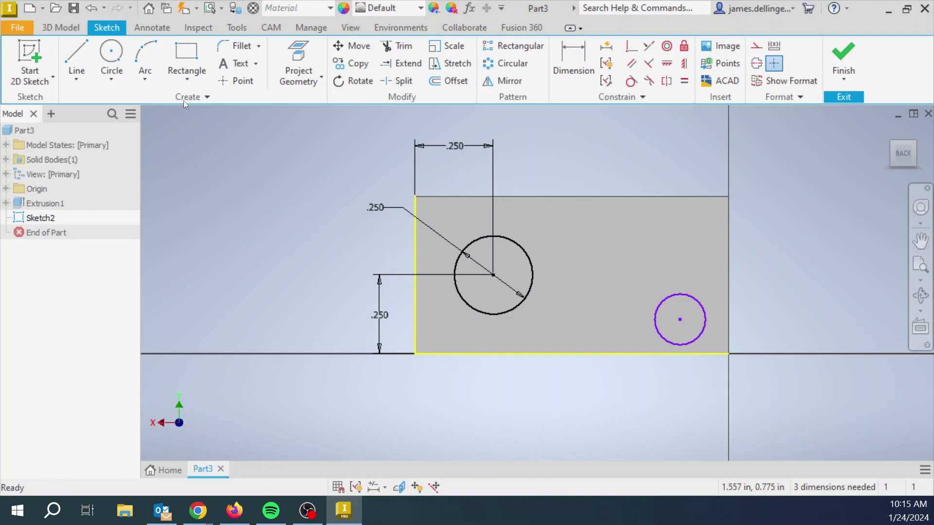
Draw a line connecting the centers of the two circles and convert it to a construction line.
{"action": "left_click", "coordinate": [72, 63]}
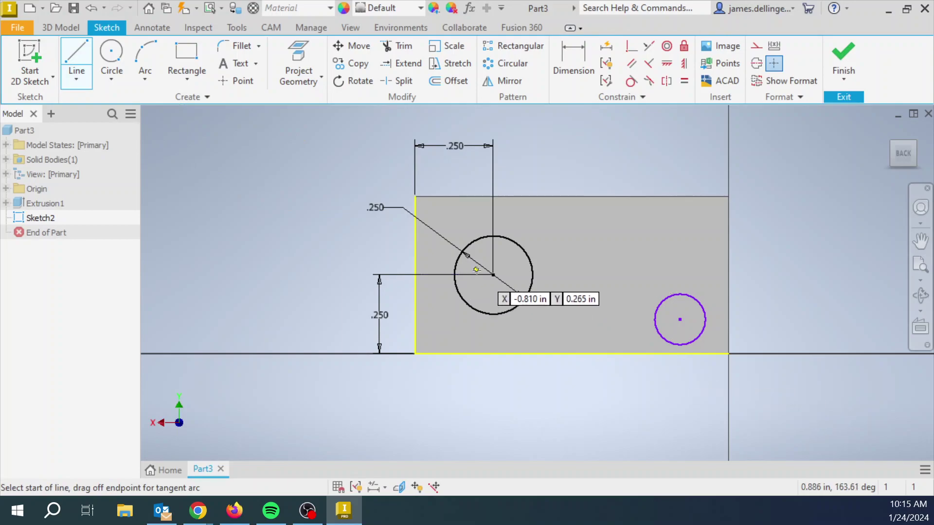
{"action": "left_click", "coordinate": [493, 274]}
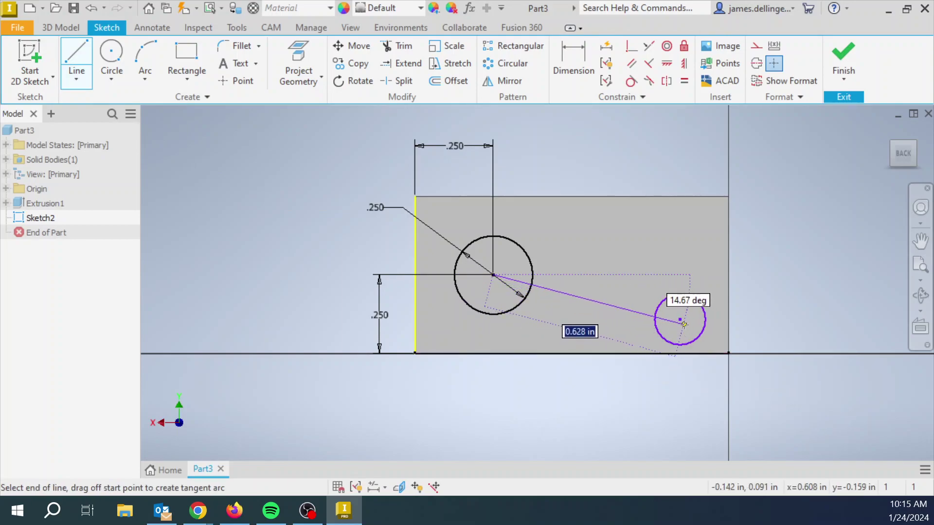
{"action": "left_click", "coordinate": [680, 319]}
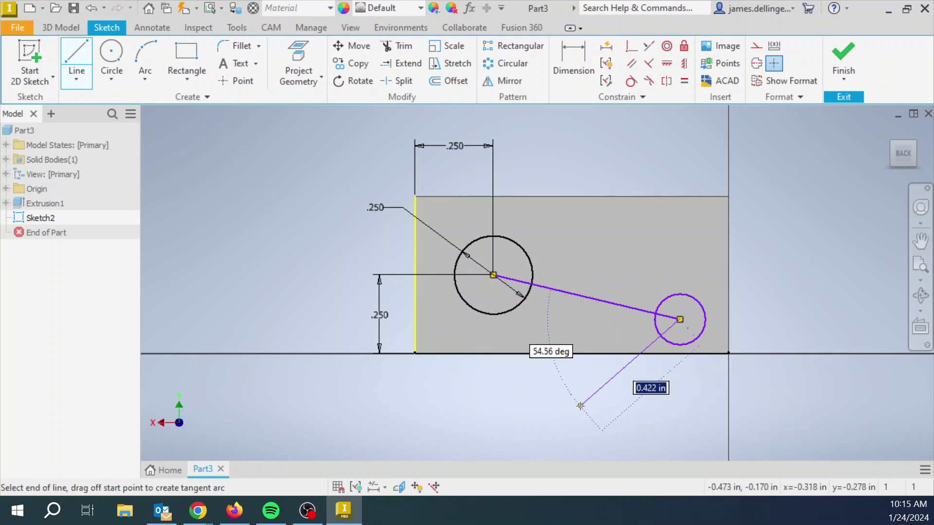
{"action": "right_click", "coordinate": [600, 240]}
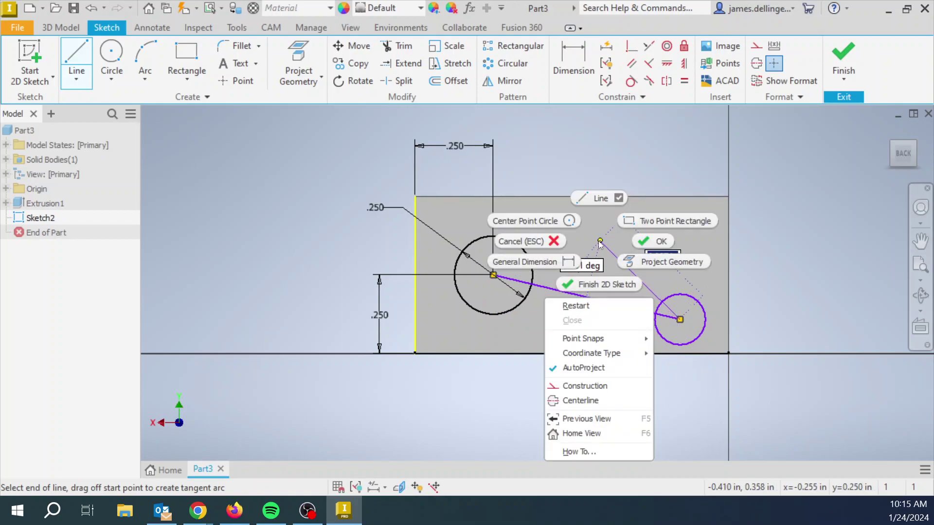
{"action": "left_click", "coordinate": [650, 242]}
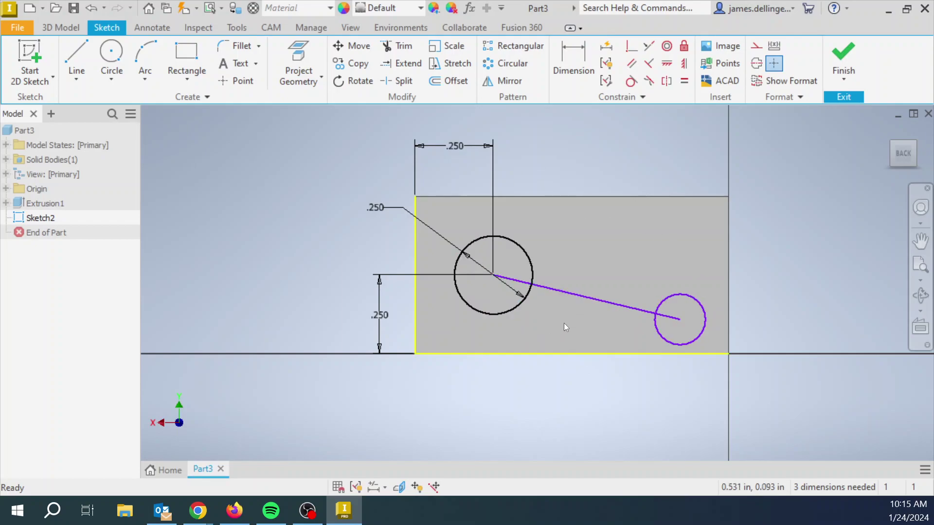
{"action": "right_click", "coordinate": [588, 301]}
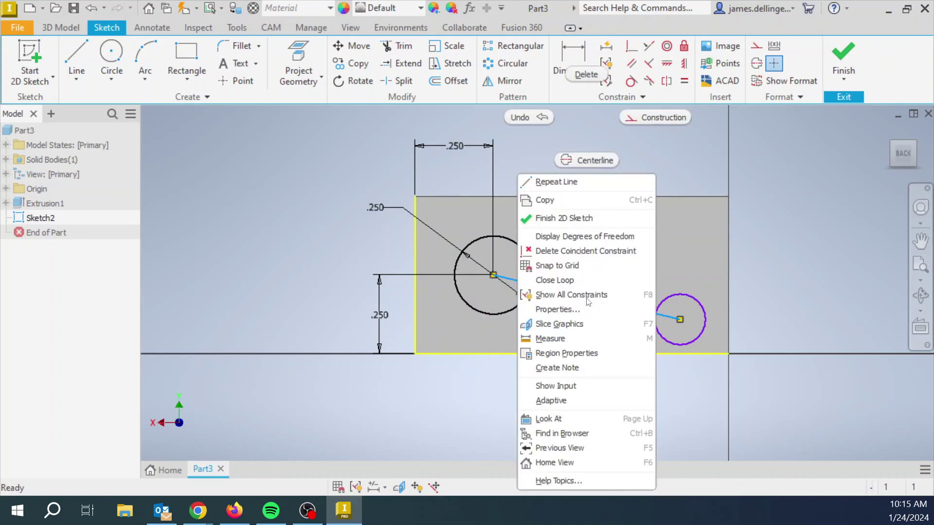
{"action": "left_click", "coordinate": [650, 116]}
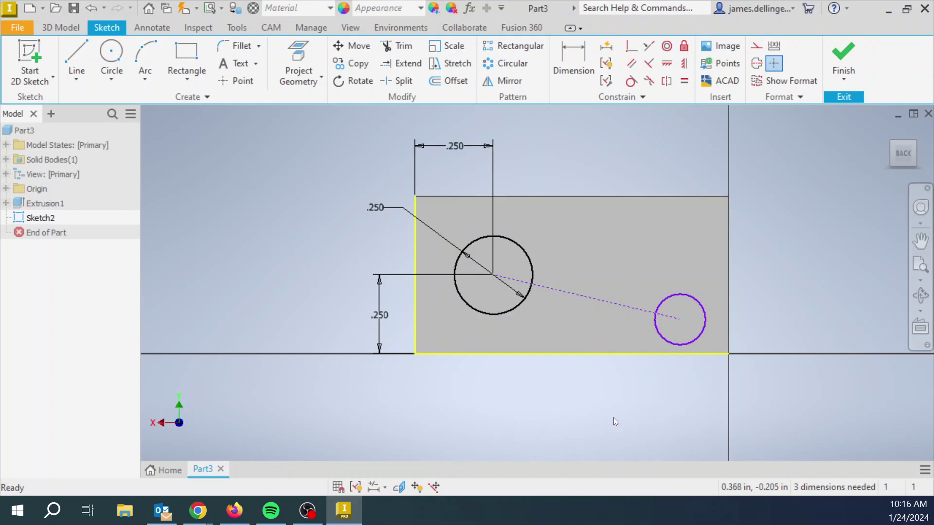
Toggle the connecting line's construction format off and back on.
{"action": "right_click", "coordinate": [572, 294]}
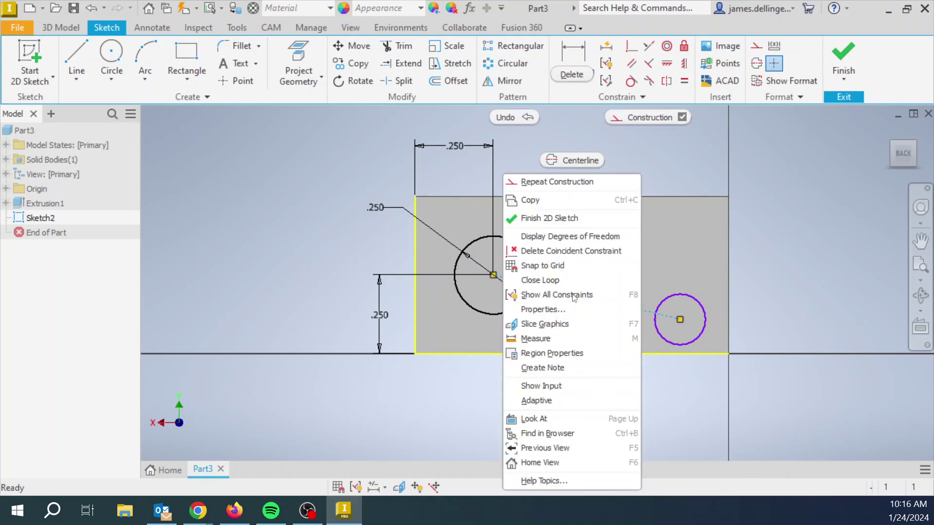
{"action": "left_click", "coordinate": [683, 173]}
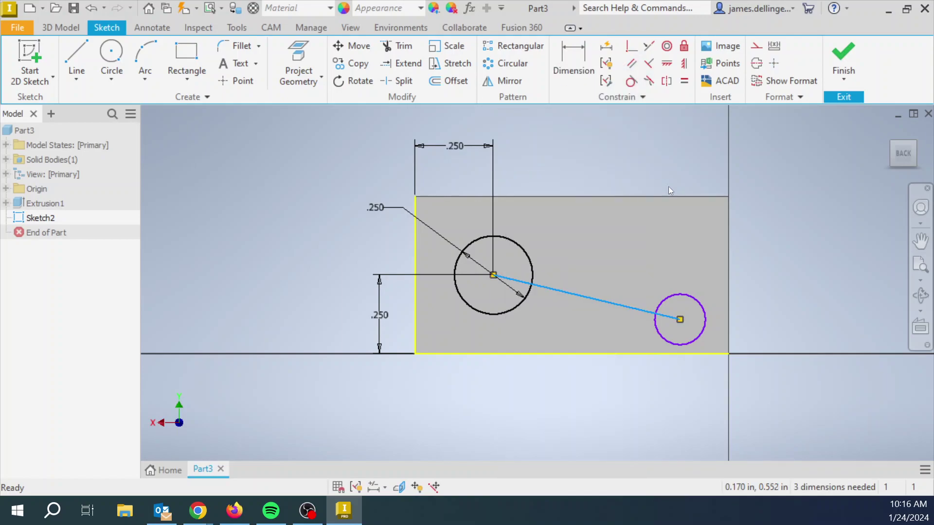
{"action": "left_click", "coordinate": [573, 433]}
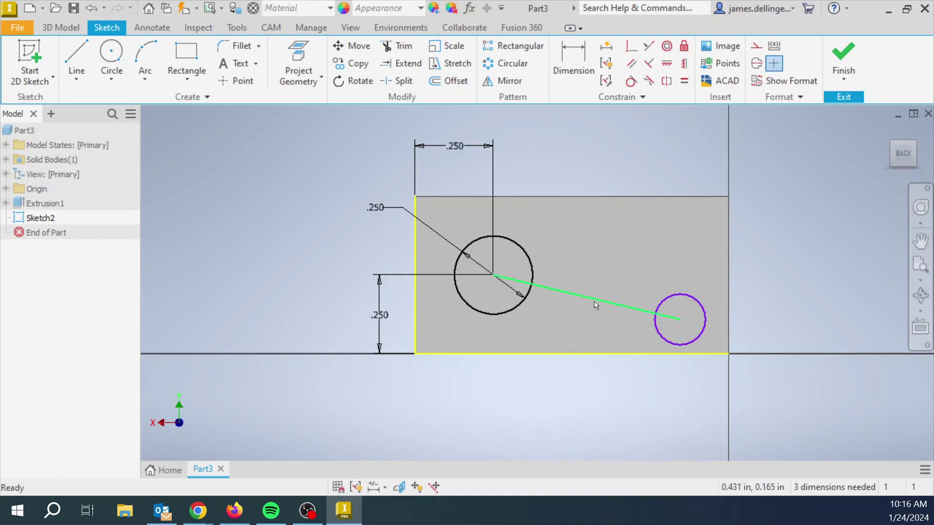
{"action": "right_click", "coordinate": [596, 301]}
{"action": "left_click", "coordinate": [669, 119]}
{"action": "left_click", "coordinate": [588, 299]}
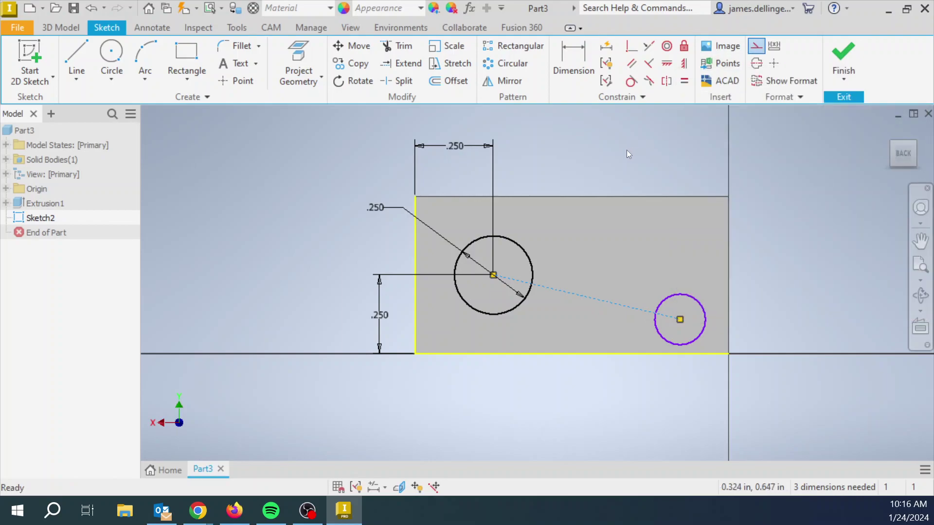
{"action": "left_click", "coordinate": [626, 151]}
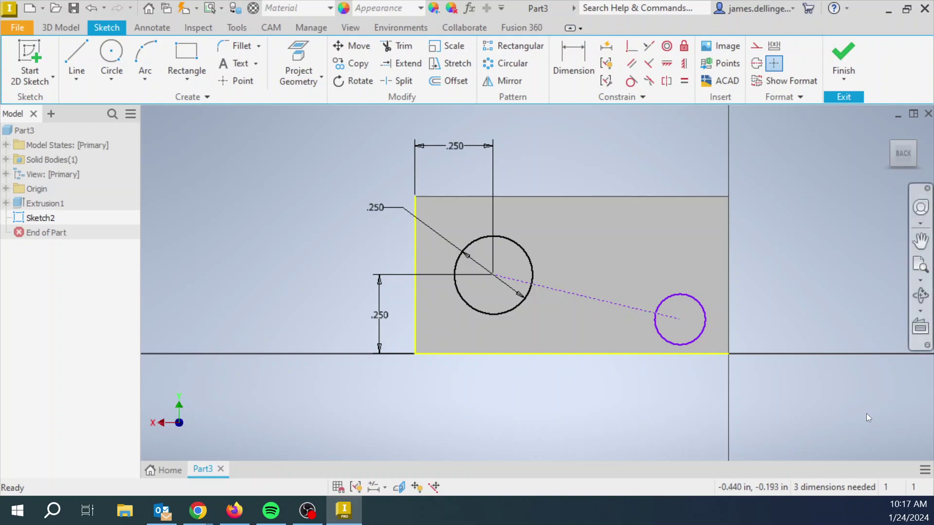
{"action": "left_click", "coordinate": [920, 240]}
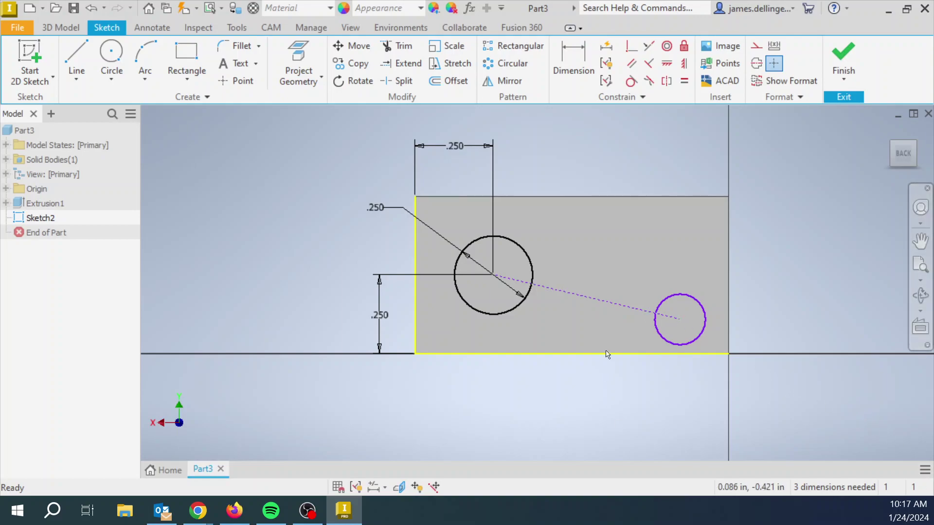
{"action": "key", "text": "Escape"}
{"action": "left_click", "coordinate": [588, 299]}
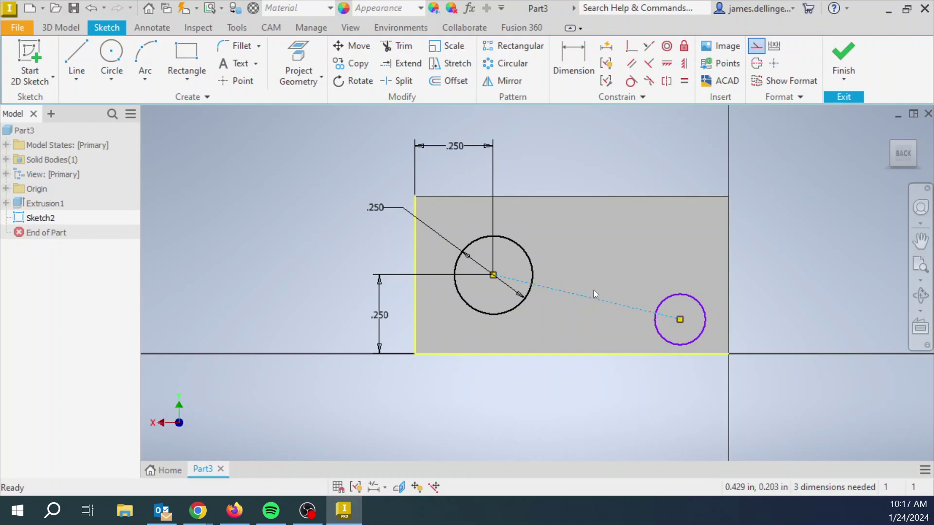
{"action": "left_click", "coordinate": [598, 369]}
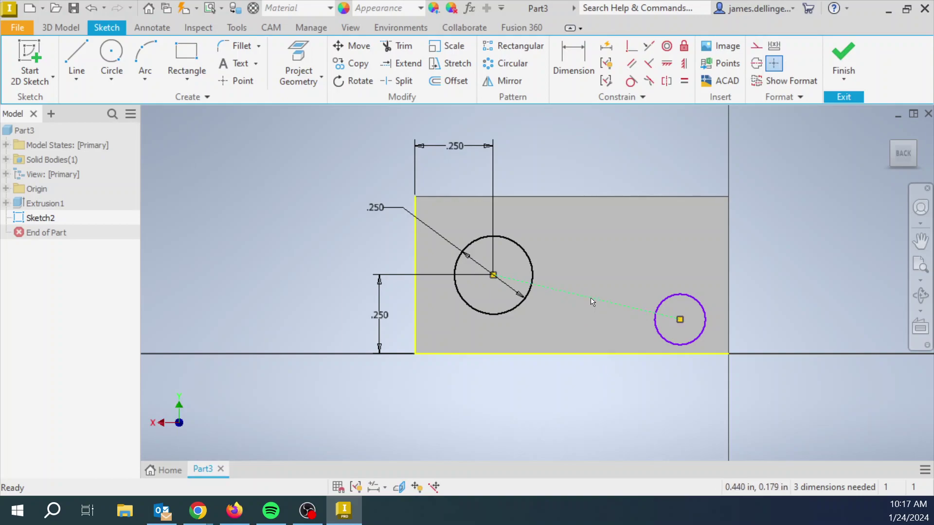
Try a horizontal constraint on the construction line between the circle centers and undo it.
{"action": "right_click", "coordinate": [592, 302]}
{"action": "left_click", "coordinate": [701, 184]}
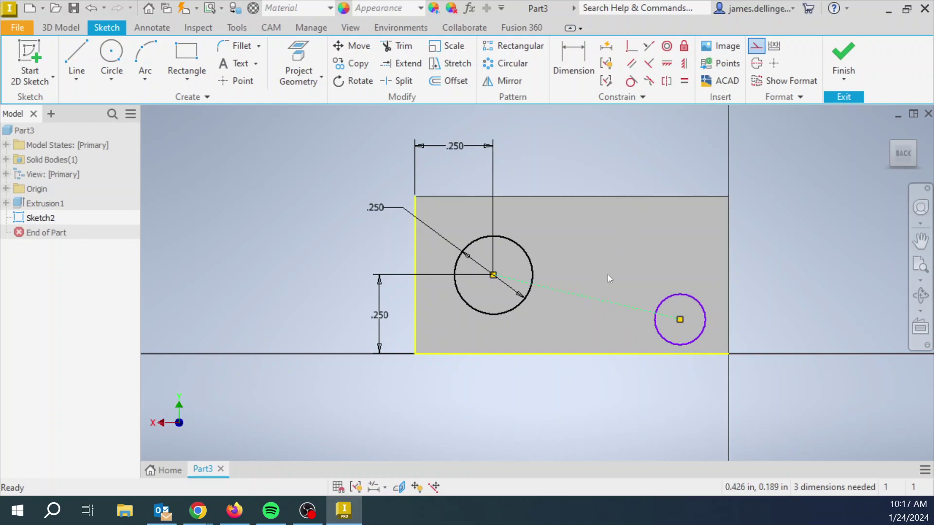
{"action": "left_click", "coordinate": [668, 64]}
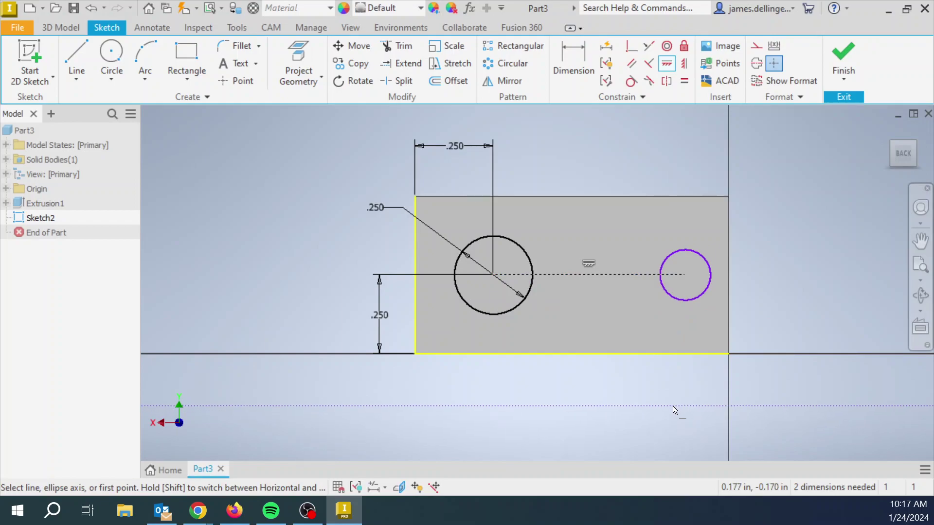
{"action": "key", "text": "ctrl+z"}
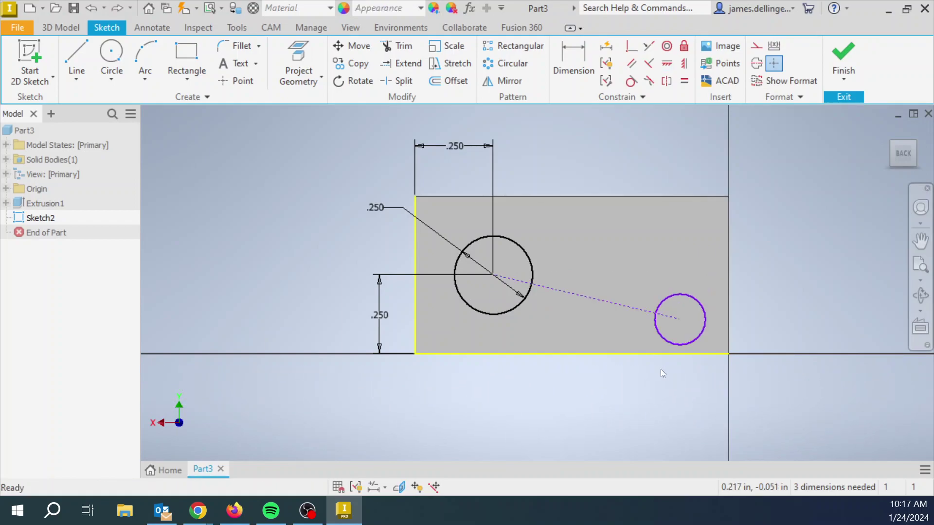
Apply a horizontal constraint to the construction line connecting the two circle centers.
{"action": "left_click", "coordinate": [576, 298]}
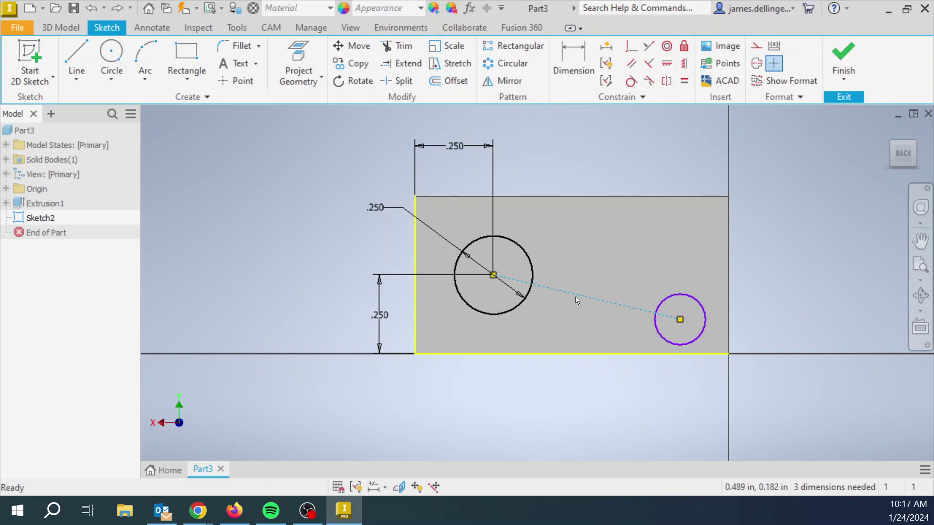
{"action": "left_click", "coordinate": [668, 65]}
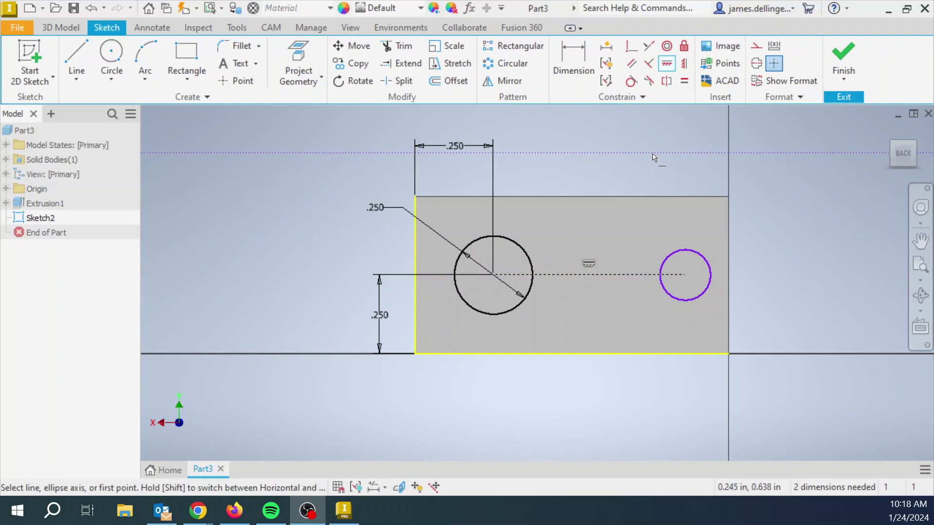
{"action": "key", "text": "Escape"}
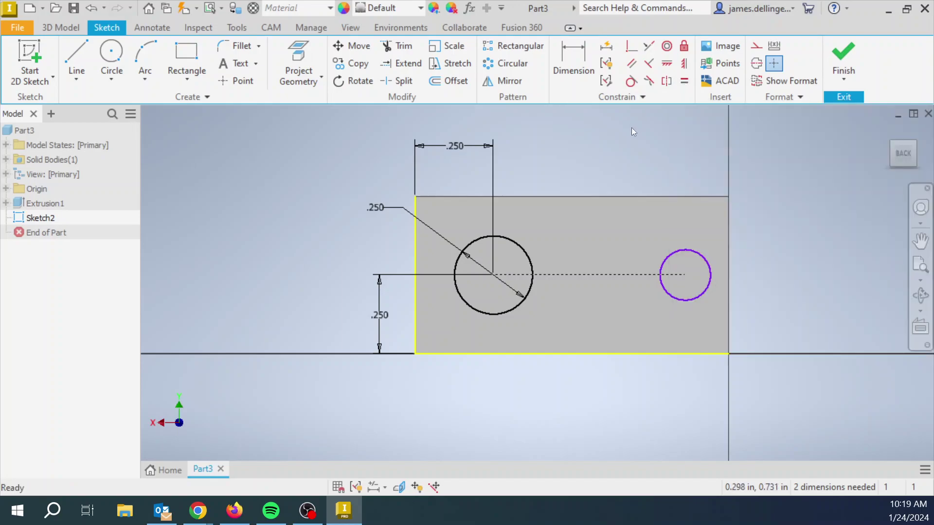
Make the right circle equal in size to the left circle and slide its center inward from the face's right edge.
{"action": "left_click", "coordinate": [684, 82]}
{"action": "left_click", "coordinate": [528, 253]}
{"action": "left_click", "coordinate": [676, 255]}
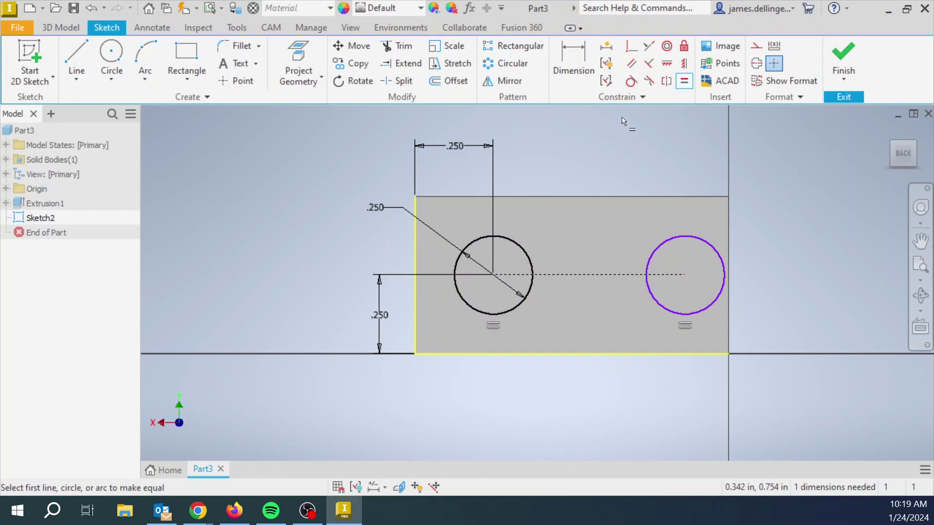
{"action": "key", "text": "Escape"}
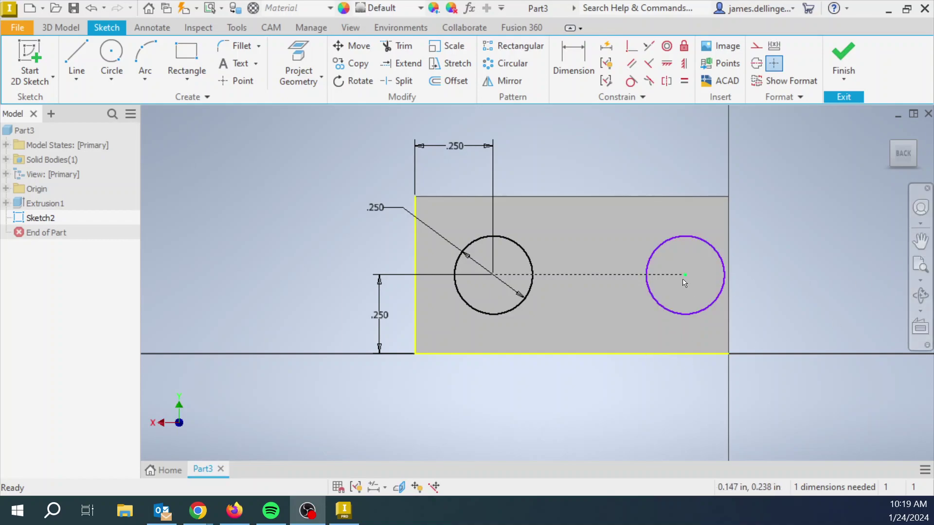
{"action": "left_click_drag", "start_coordinate": [685, 276], "coordinate": [659, 275]}
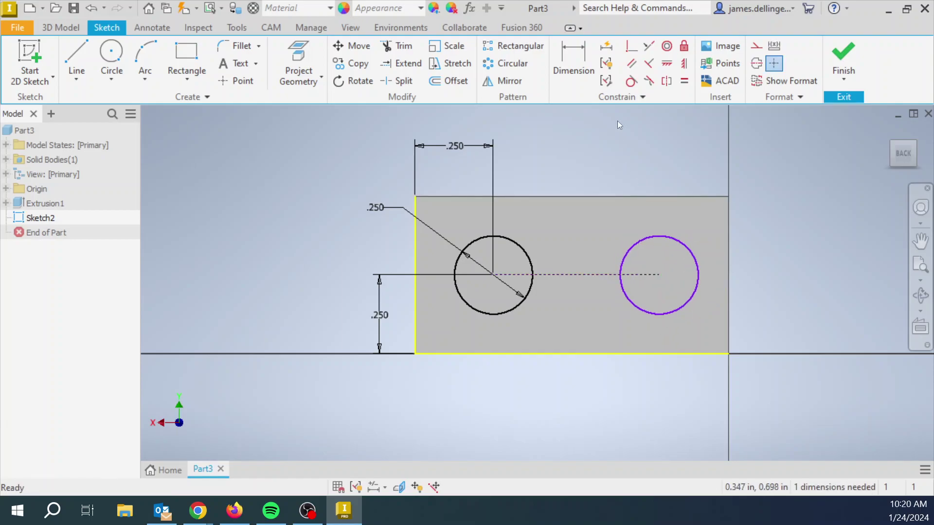
{"action": "left_click", "coordinate": [572, 58]}
{"action": "left_click", "coordinate": [728, 314]}
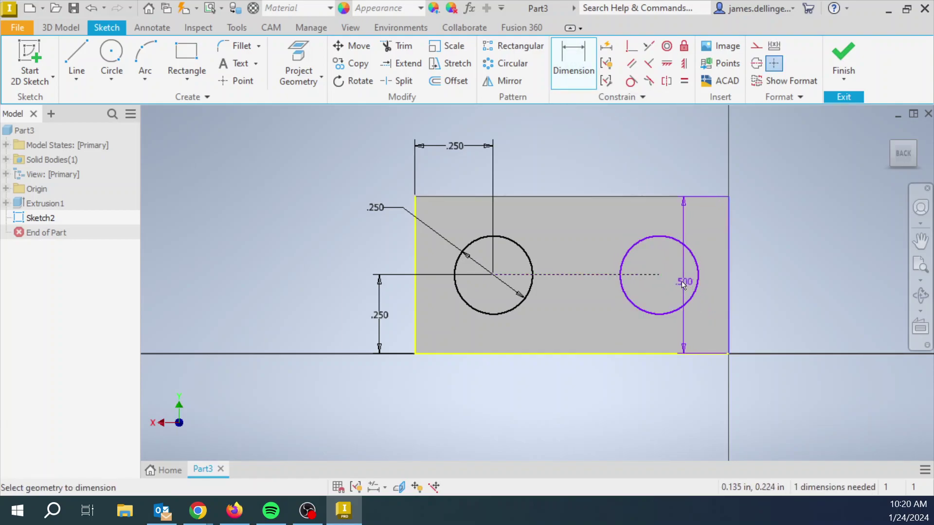
{"action": "left_click", "coordinate": [697, 287]}
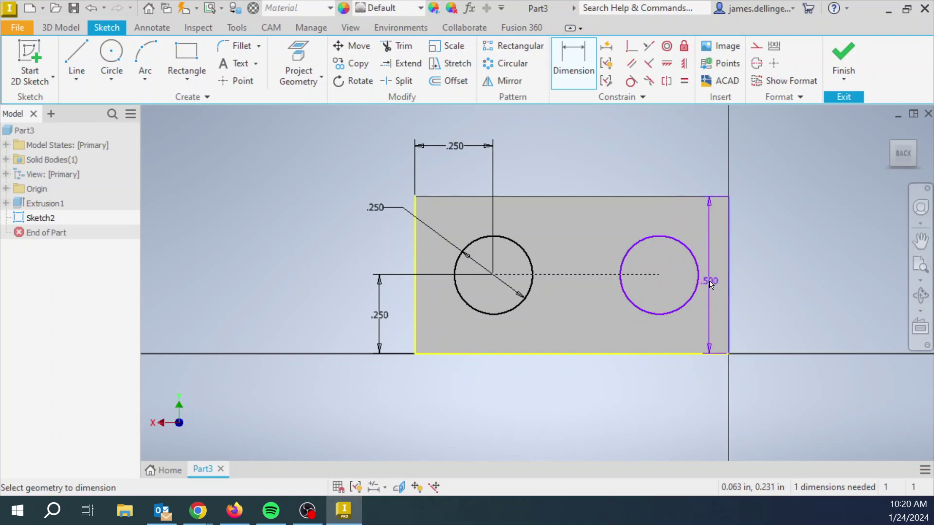
{"action": "left_click", "coordinate": [729, 274]}
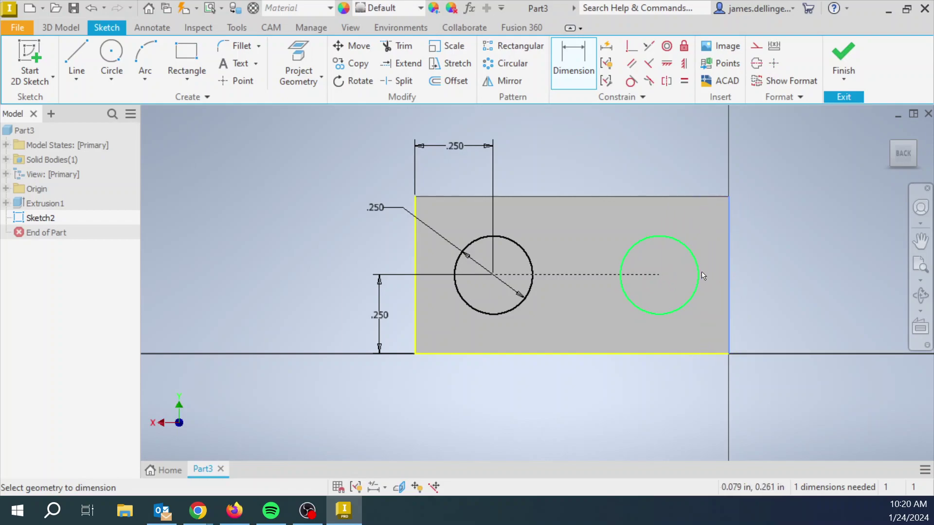
{"action": "left_click", "coordinate": [702, 274]}
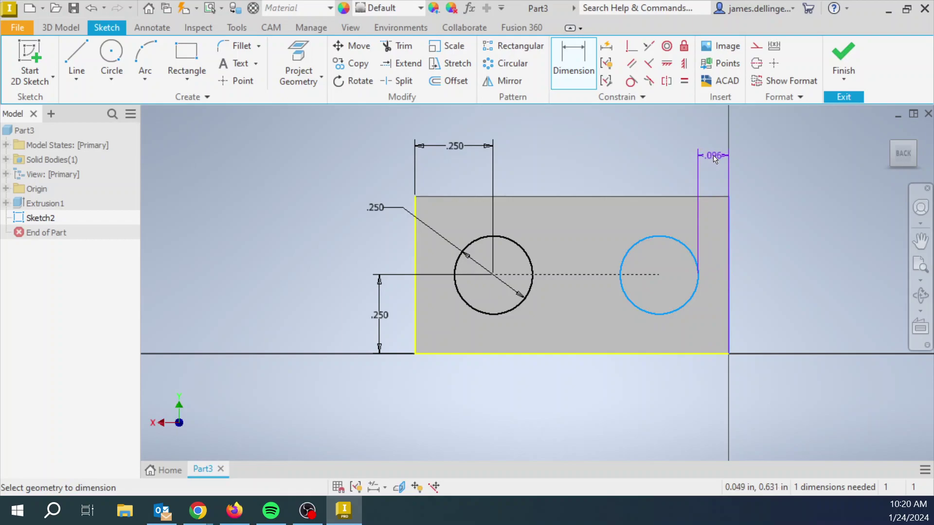
{"action": "key", "text": "Escape"}
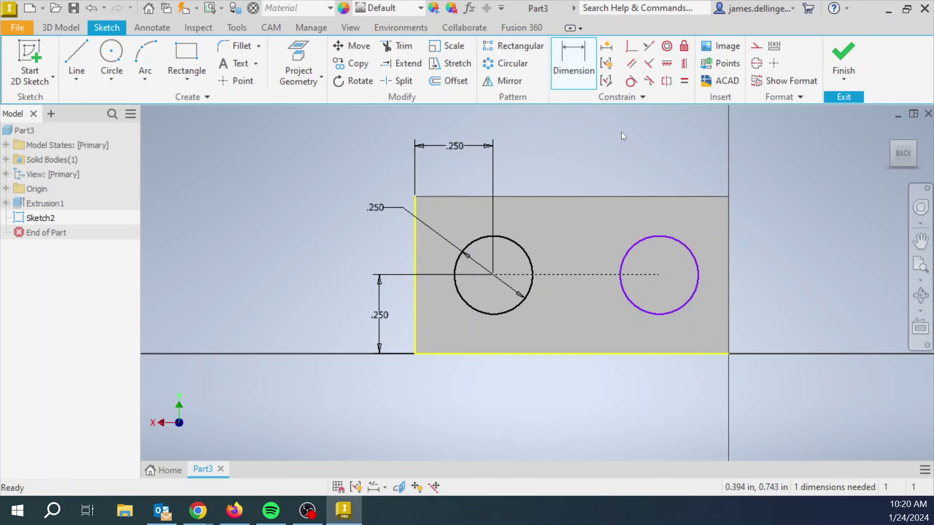
Dimension the right circle's center 0.25 in from the face's right edge.
{"action": "key", "text": "d"}
{"action": "left_click", "coordinate": [729, 297]}
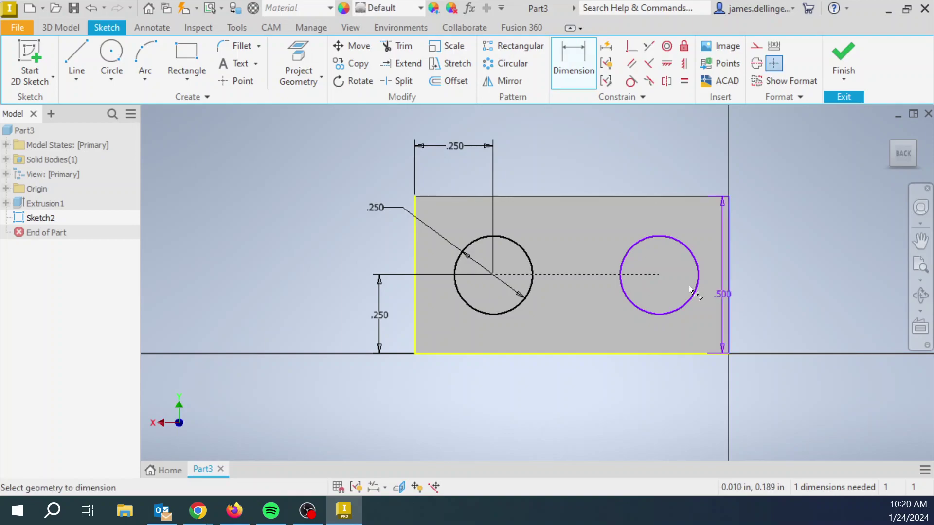
{"action": "left_click", "coordinate": [659, 275]}
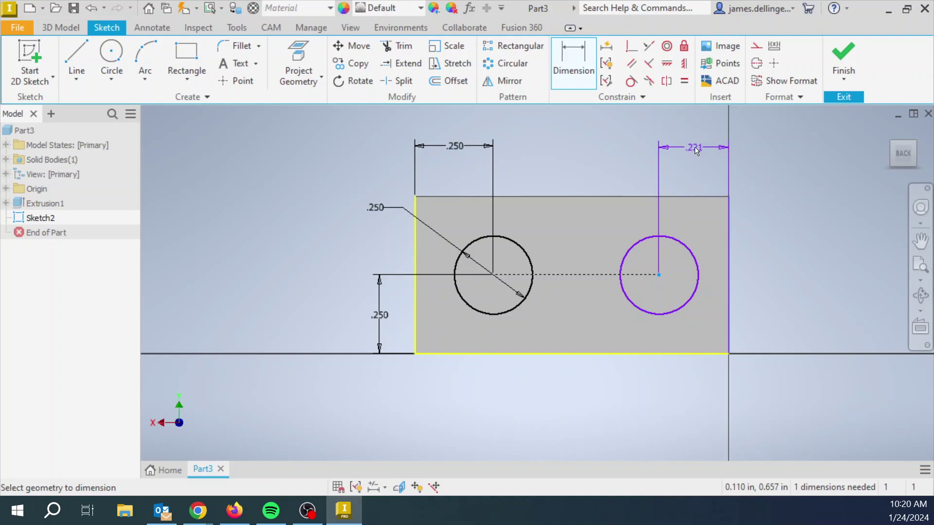
{"action": "left_click", "coordinate": [694, 148]}
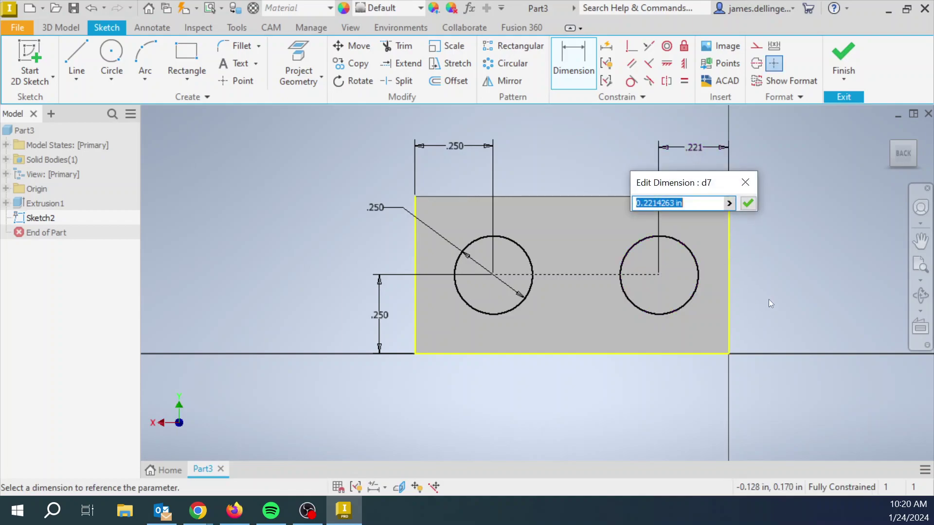
{"action": "type", "text": ".25"}
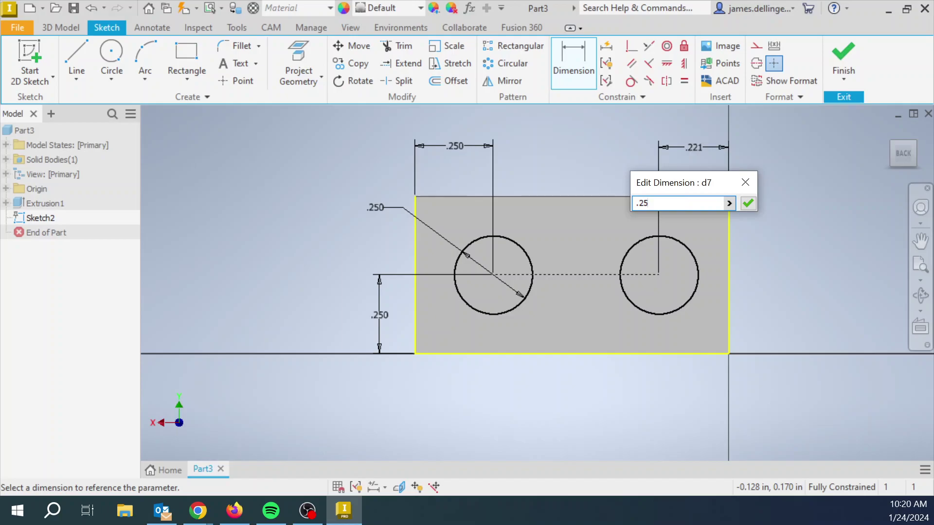
{"action": "key", "text": "Return"}
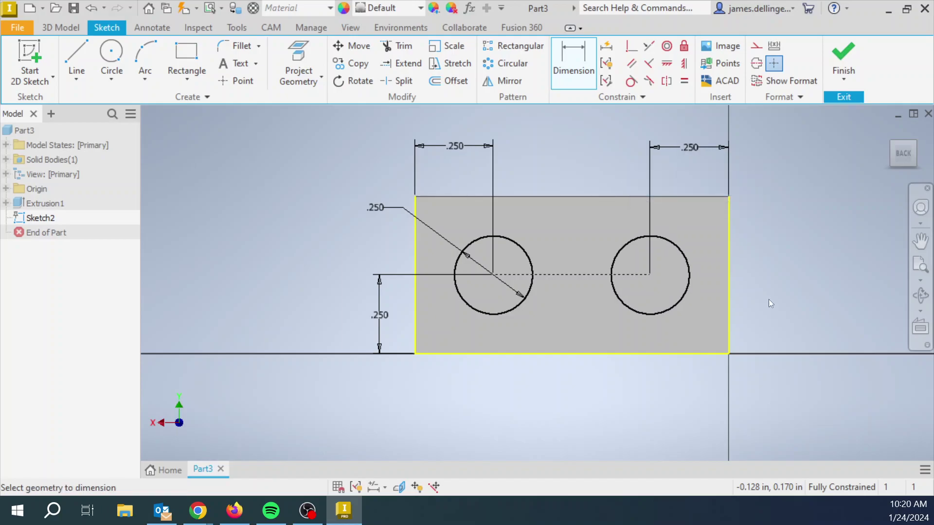
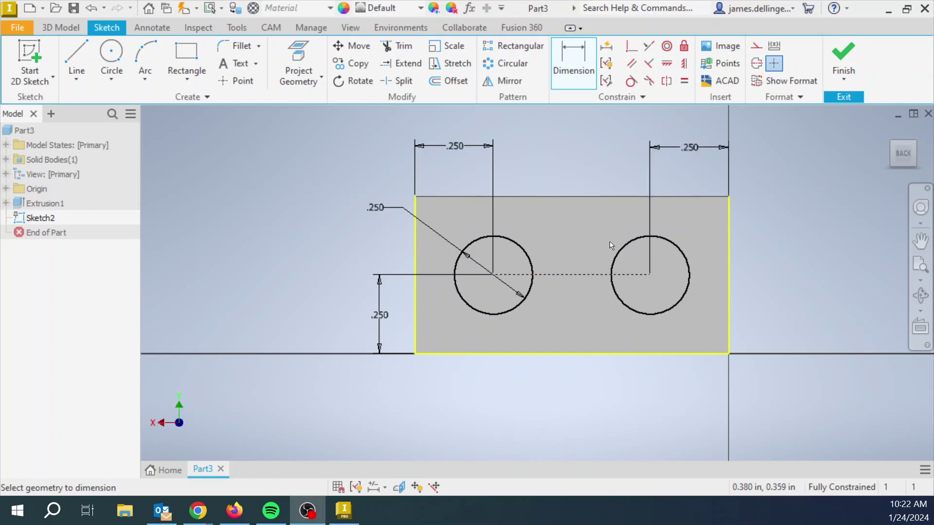
Set the left circle's diameter to 0.375 in.
{"action": "double_click", "coordinate": [375, 209]}
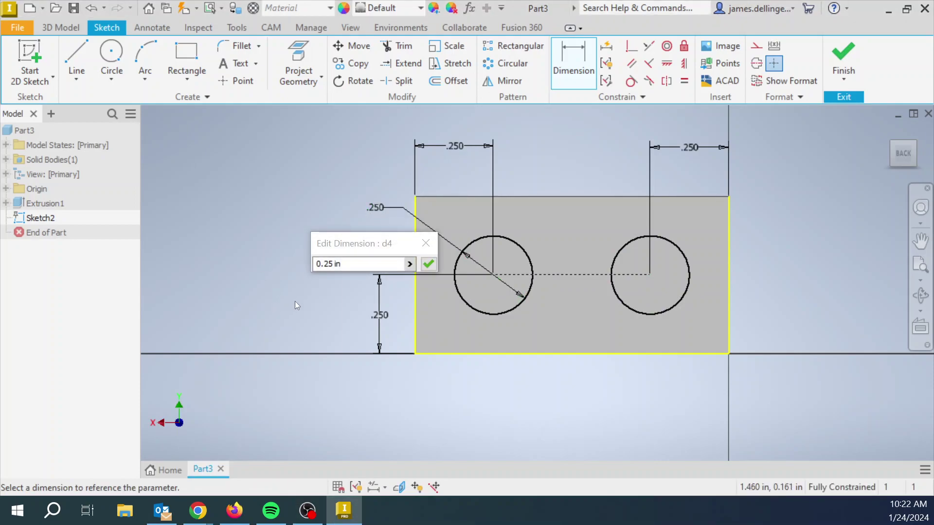
{"action": "key", "text": "Return"}
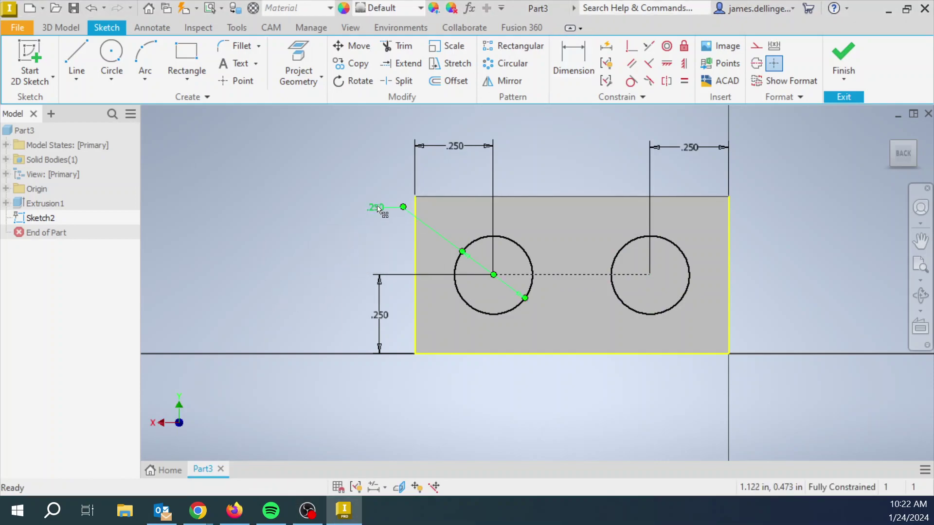
{"action": "double_click", "coordinate": [378, 208]}
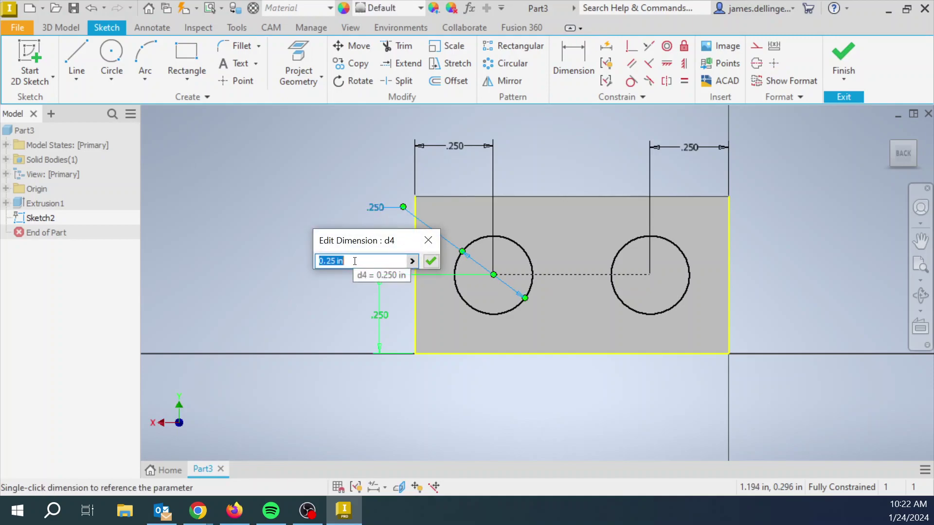
{"action": "type", "text": ".375"}
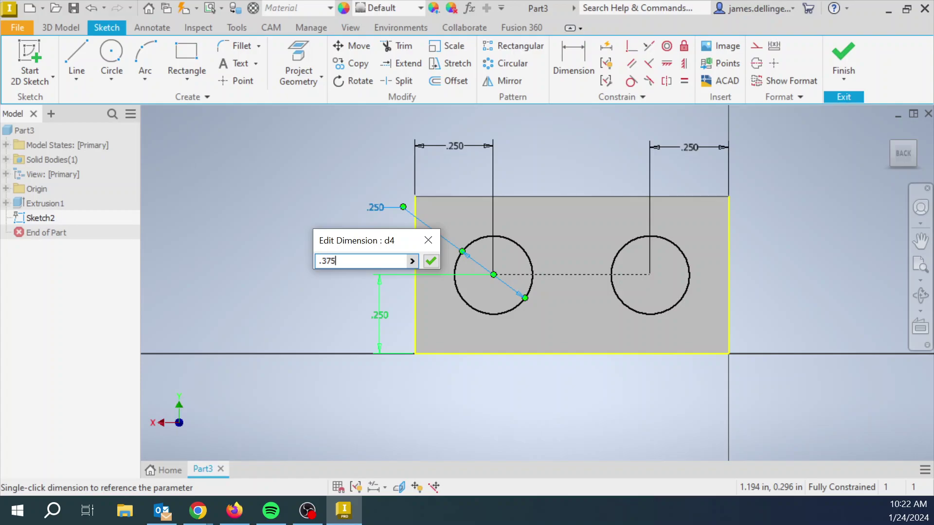
{"action": "key", "text": "Return"}
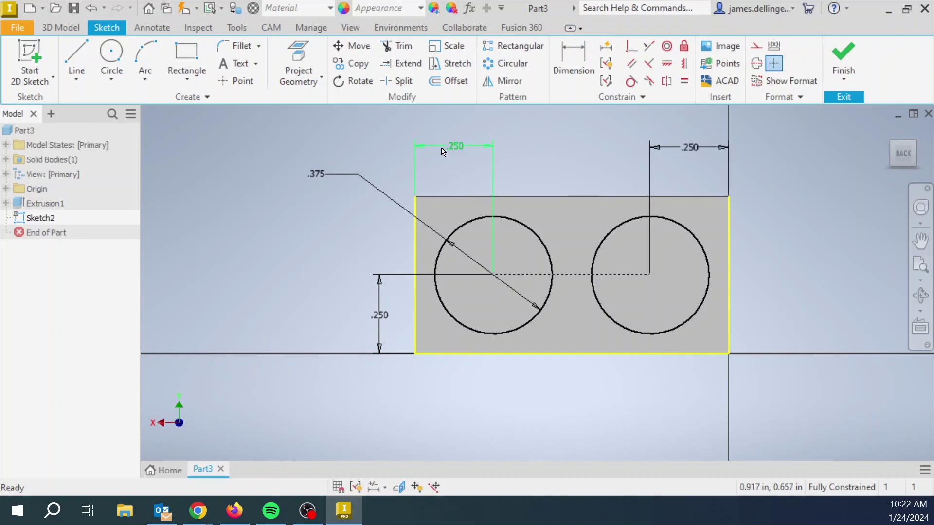
Try a 0.125 in distance from the right circle's center to the face's right edge and undo it.
{"action": "double_click", "coordinate": [693, 148]}
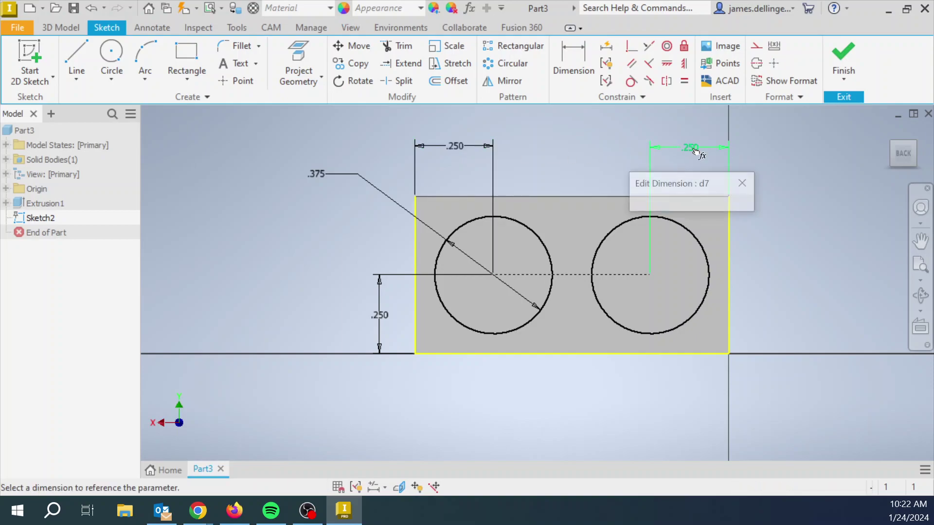
{"action": "type", "text": ".125"}
{"action": "key", "text": "Return"}
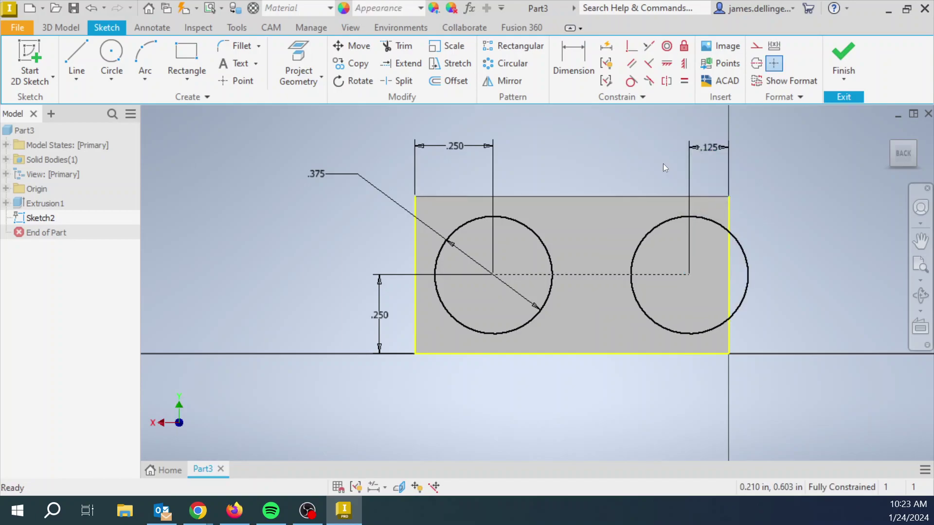
{"action": "key", "text": "ctrl+z"}
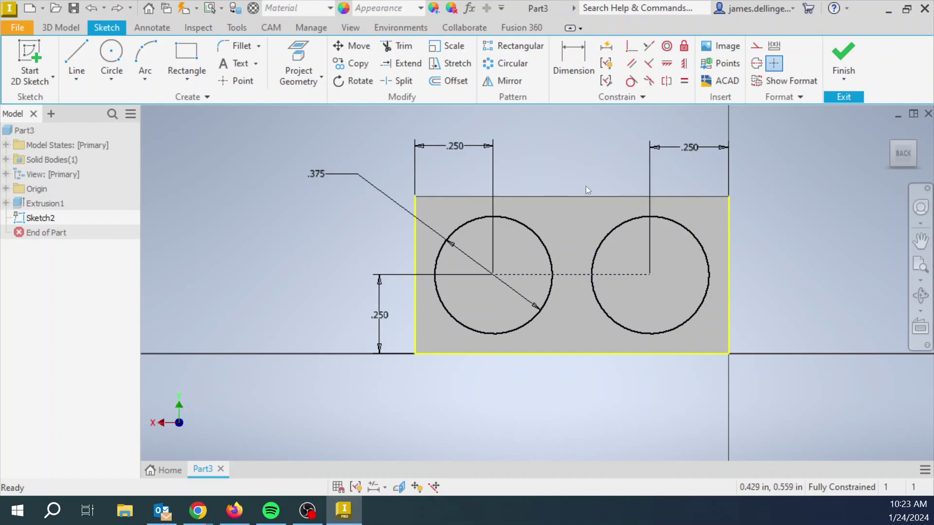
{"action": "double_click", "coordinate": [687, 155]}
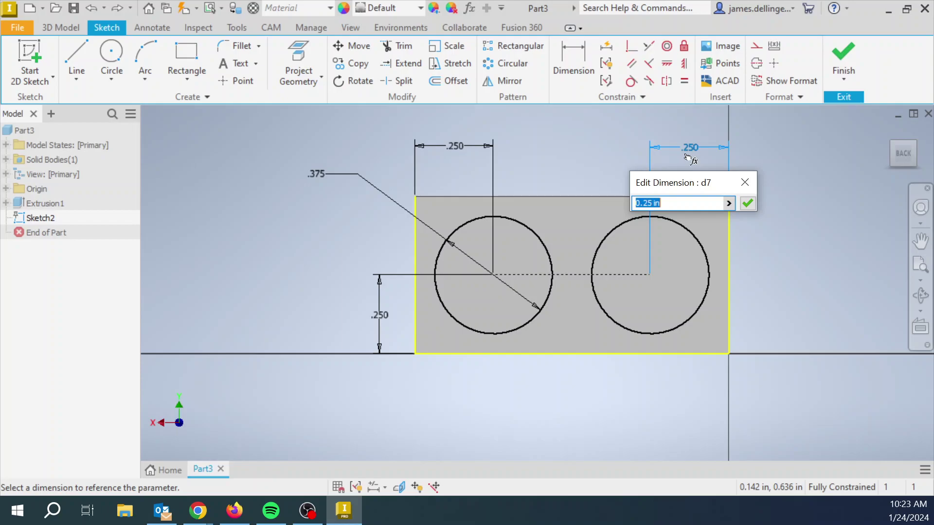
{"action": "type", "text": "="}
{"action": "key", "text": "Escape"}
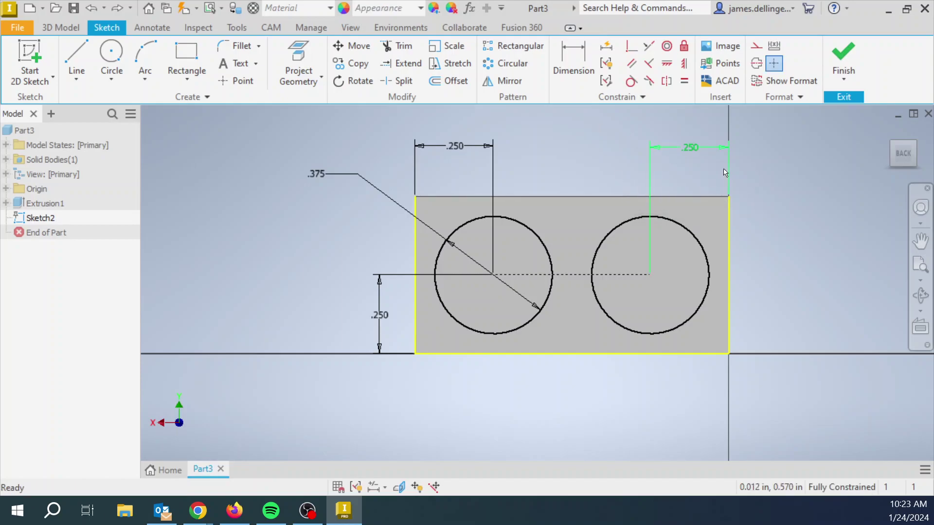
Link the right circle's edge distance to the left circle's horizontal edge-distance dimension so both stay equal.
{"action": "double_click", "coordinate": [696, 148]}
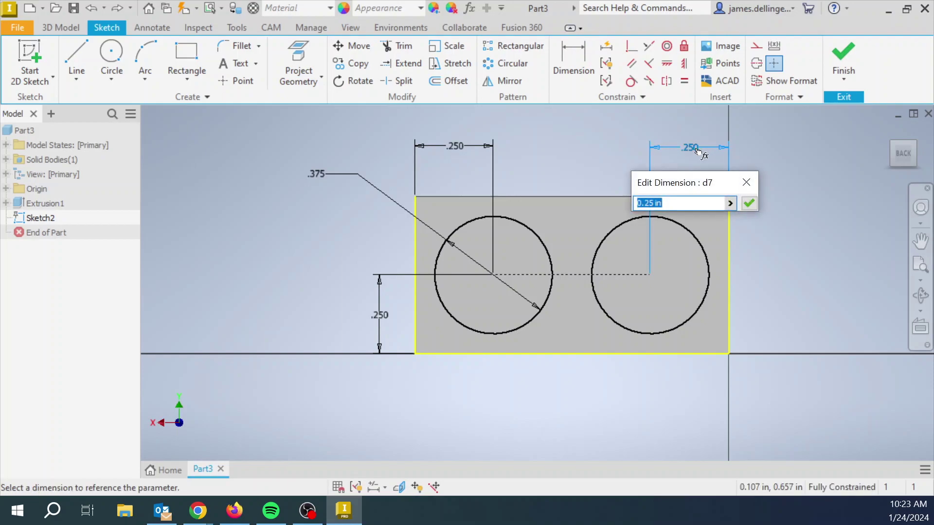
{"action": "type", "text": "="}
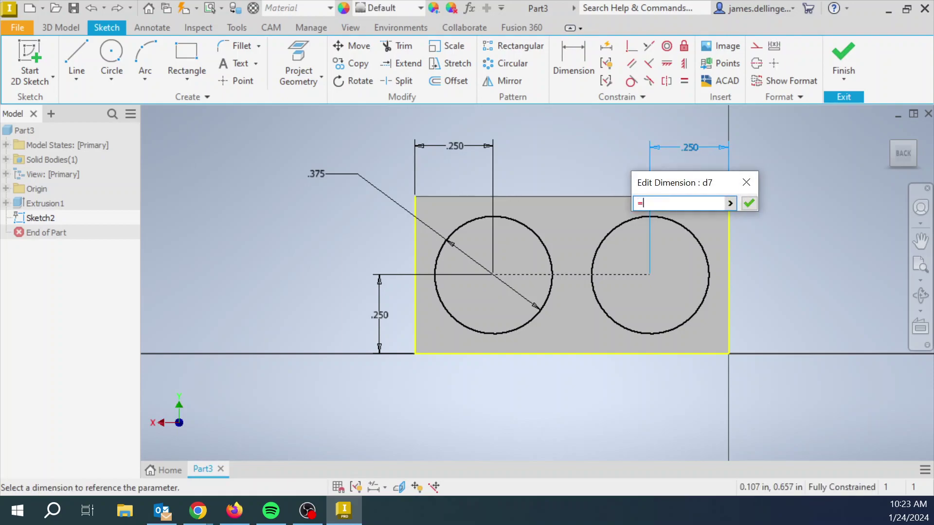
{"action": "left_click", "coordinate": [456, 148]}
{"action": "key", "text": "Return"}
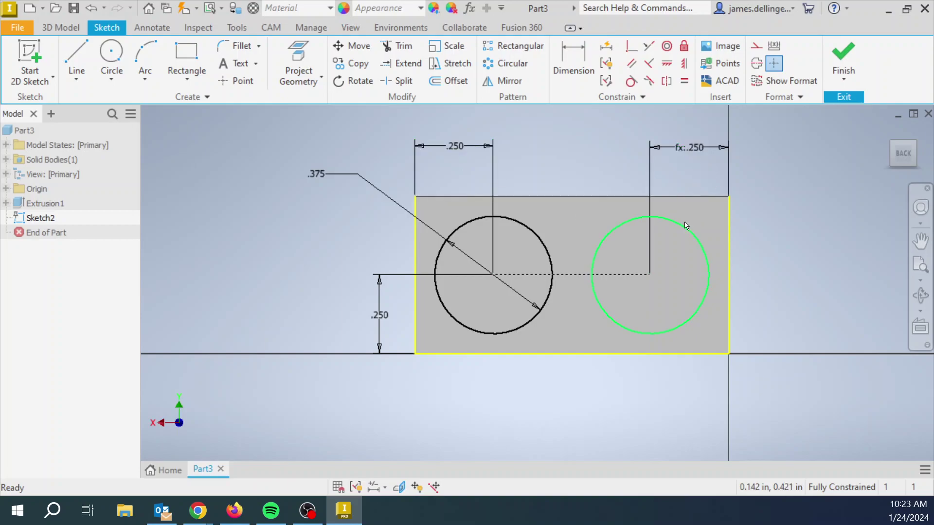
Set the left circle's center distance from the face's left edge to 0.2 in.
{"action": "double_click", "coordinate": [455, 146]}
{"action": "type", "text": ".2"}
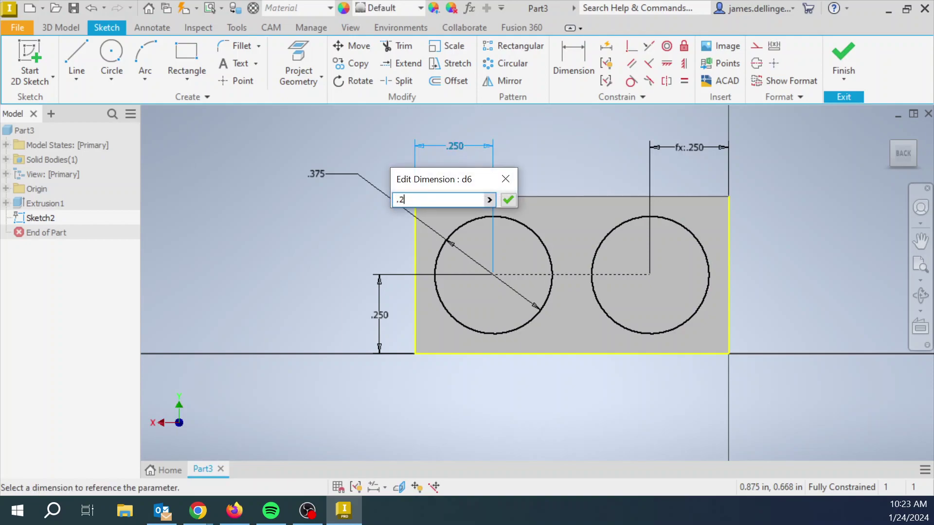
{"action": "key", "text": "Return"}
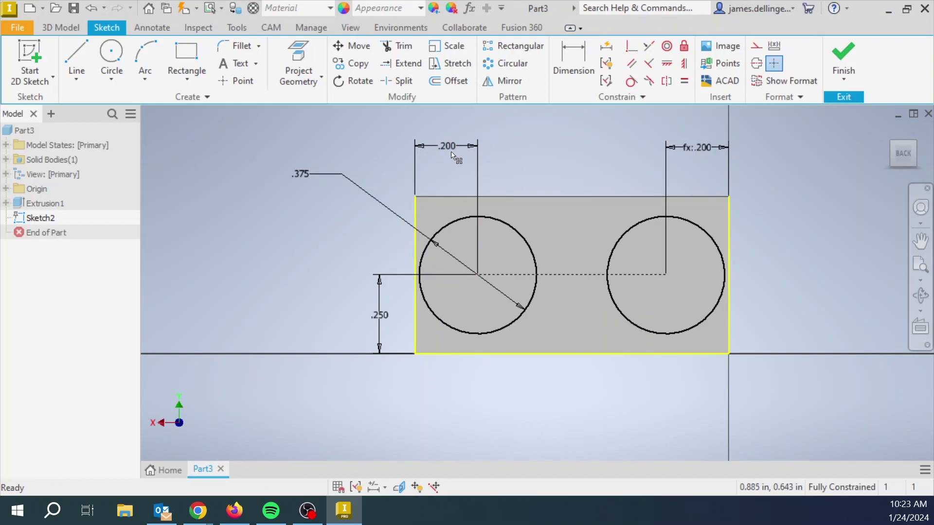
Set the left circle's center distance from the face's left edge to 0.25 in and finish the sketch.
{"action": "double_click", "coordinate": [446, 148]}
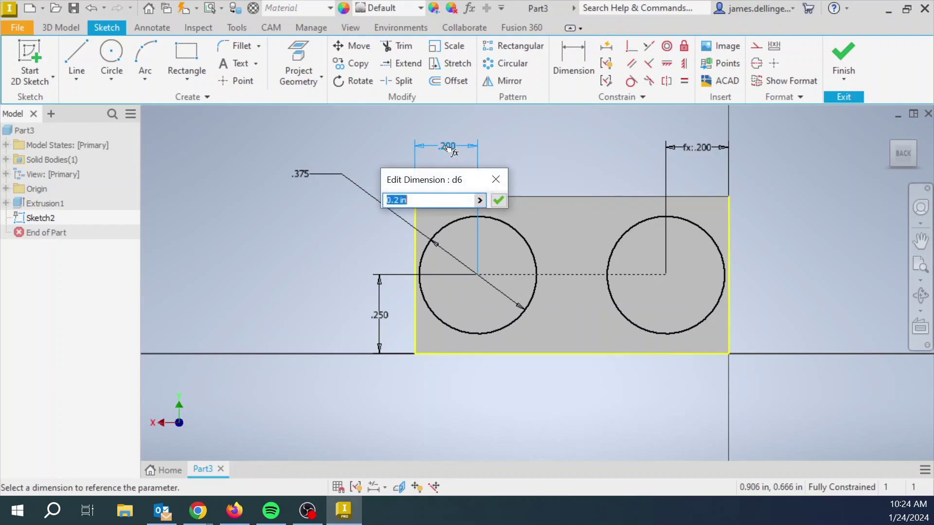
{"action": "type", "text": ".25"}
{"action": "key", "text": "Return"}
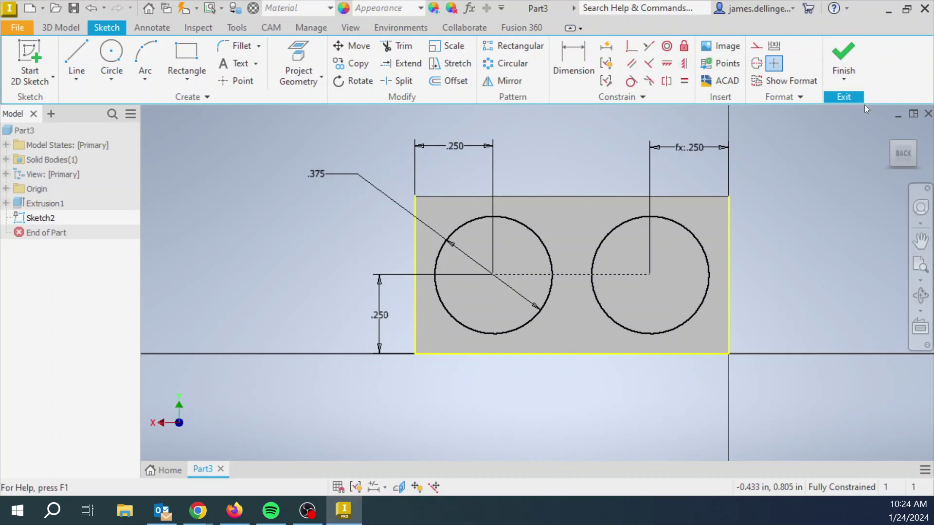
{"action": "left_click", "coordinate": [847, 50]}
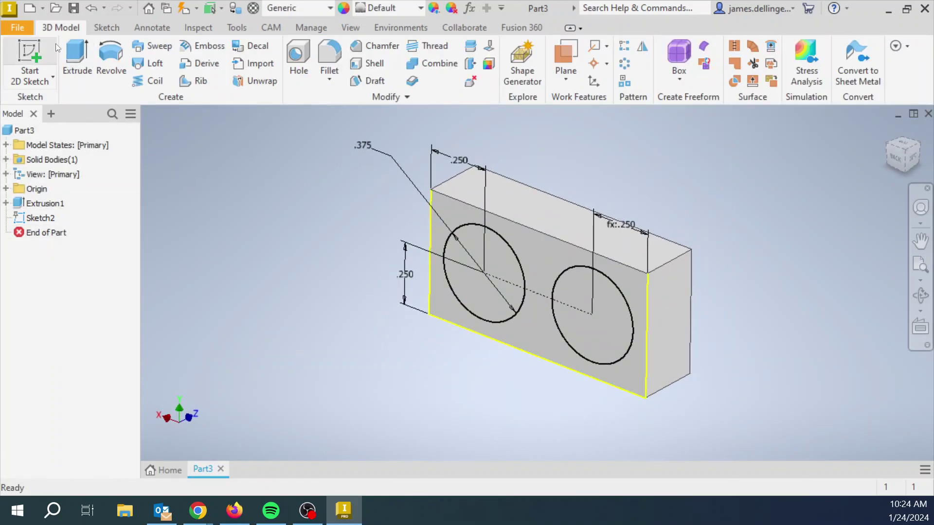
Try a cut extrusion of both circles into the block, first 0.125 in deep and then through all.
{"action": "left_click", "coordinate": [76, 52]}
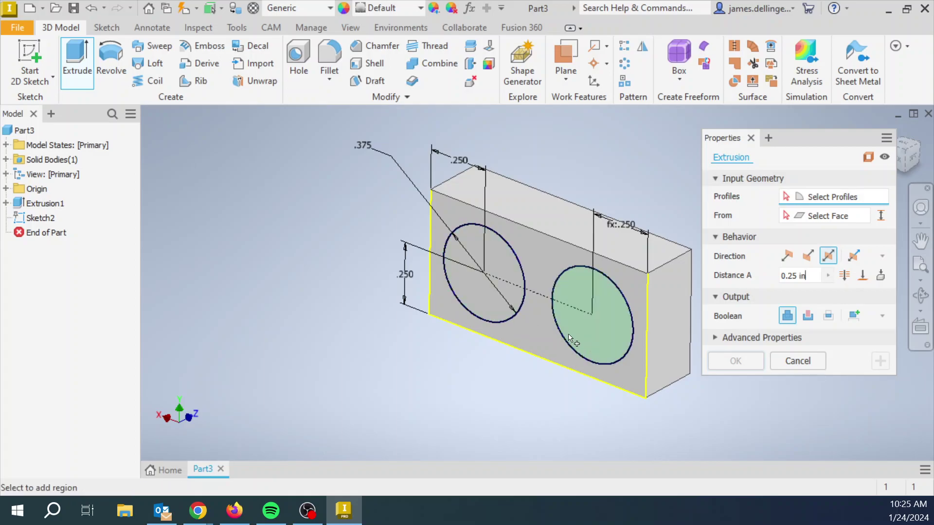
{"action": "left_click", "coordinate": [473, 302]}
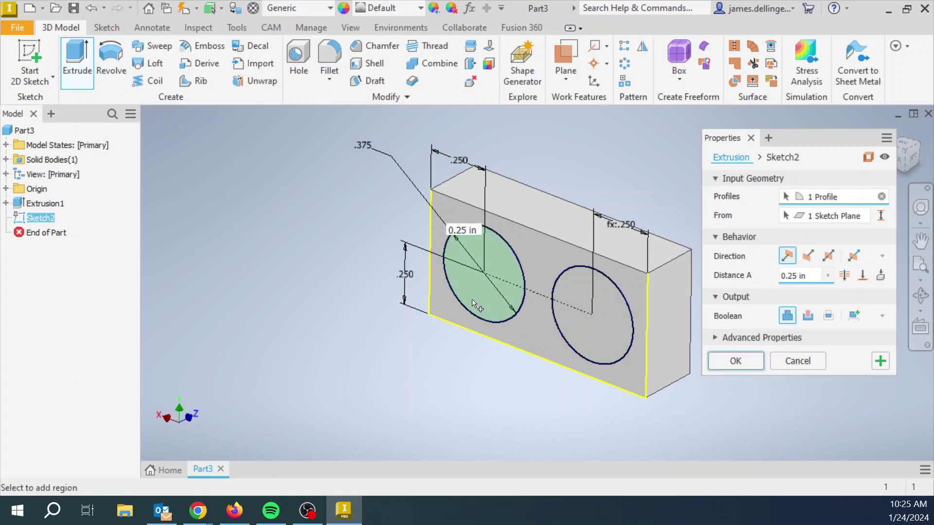
{"action": "left_click", "coordinate": [592, 348]}
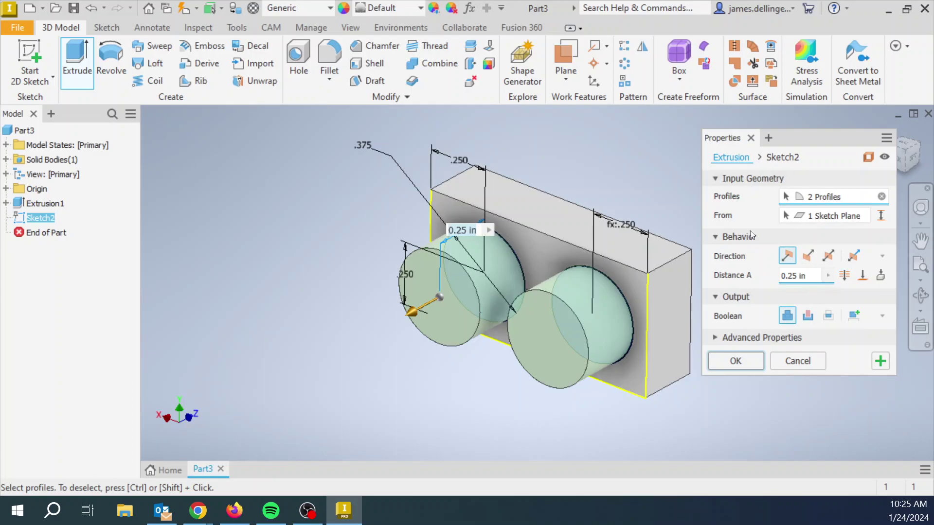
{"action": "left_click", "coordinate": [807, 317]}
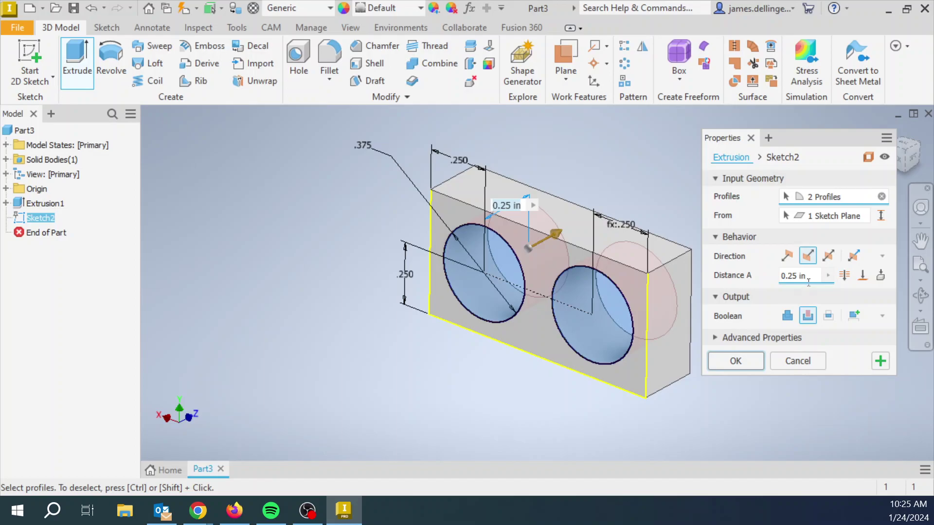
{"action": "left_click_drag", "start_coordinate": [809, 281], "coordinate": [778, 276]}
{"action": "type", "text": ".125"}
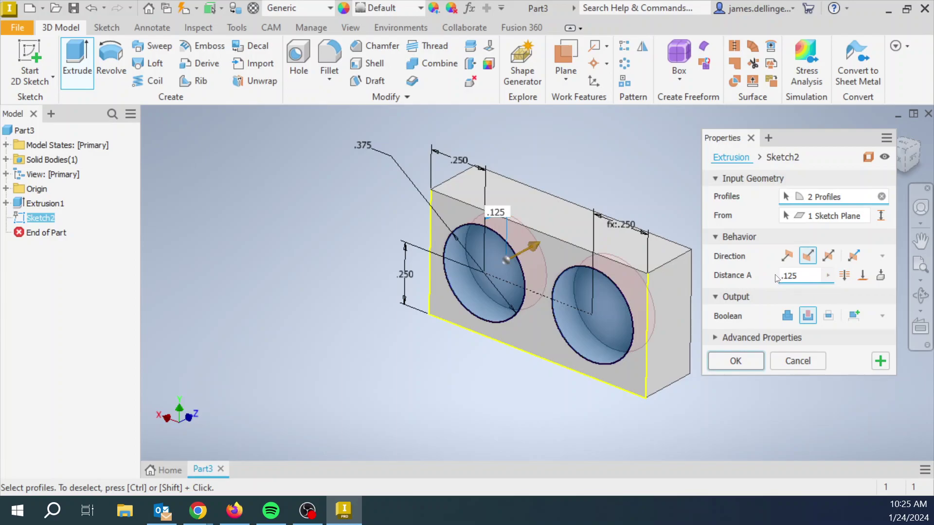
{"action": "left_click", "coordinate": [845, 277]}
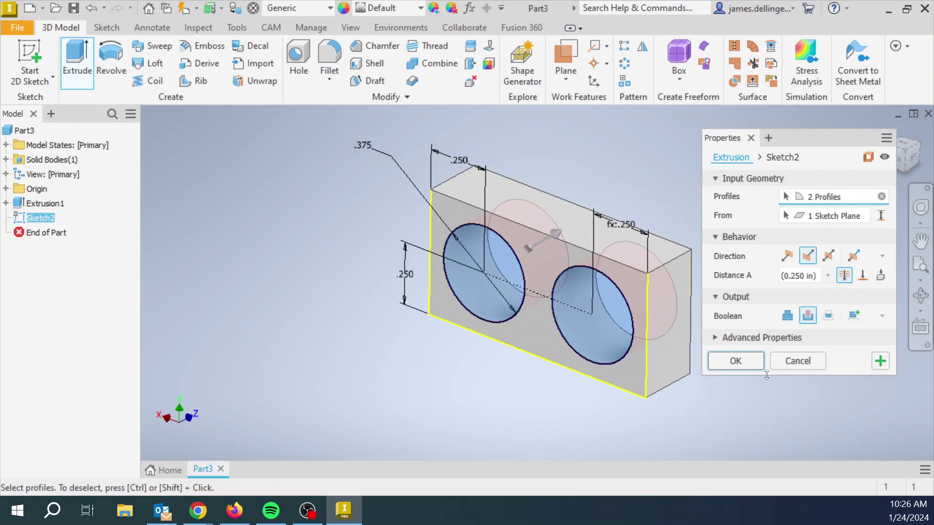
Try joining the two circles with a through-all extrusion, testing both directions, and cancel the extrusion.
{"action": "left_click", "coordinate": [786, 316]}
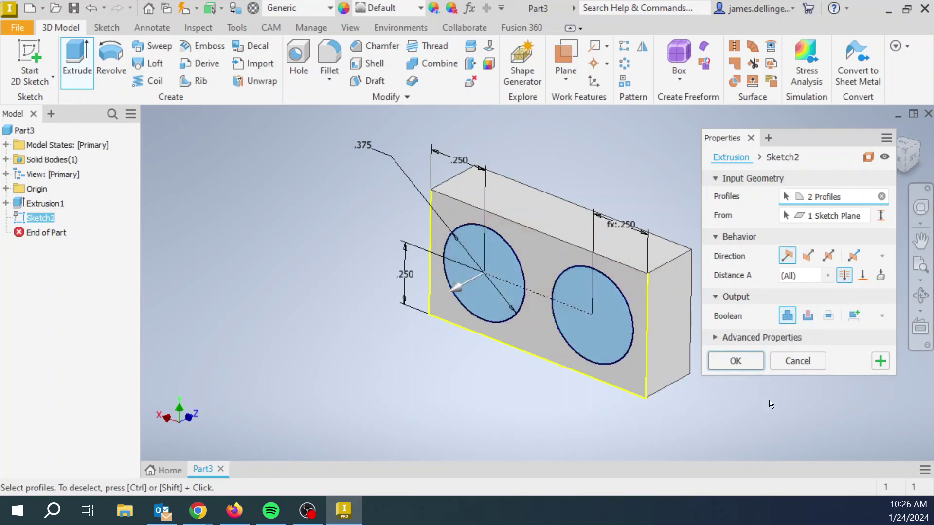
{"action": "left_click", "coordinate": [808, 256]}
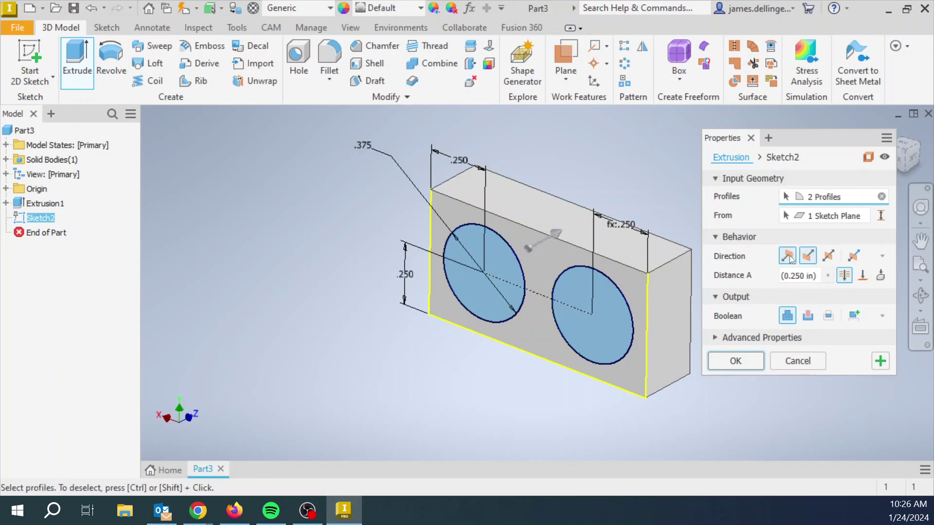
{"action": "left_click", "coordinate": [788, 257]}
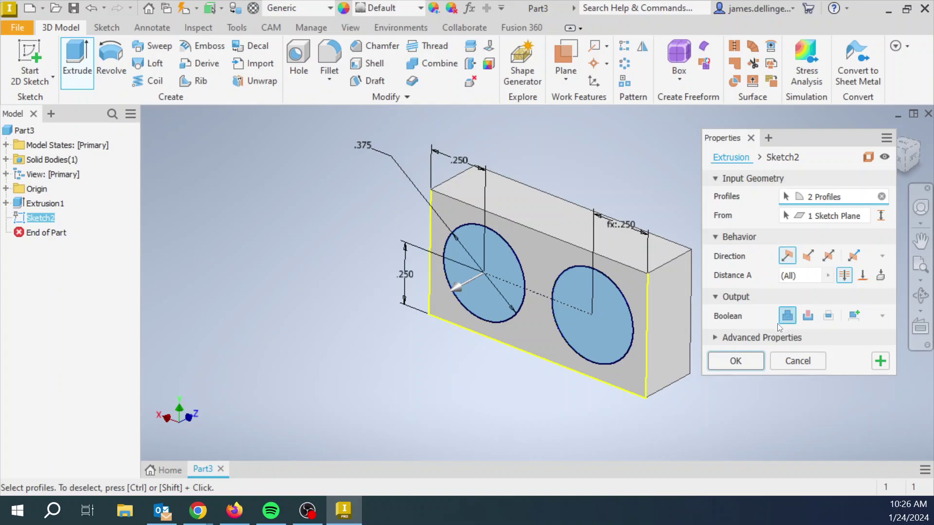
{"action": "left_click", "coordinate": [722, 361]}
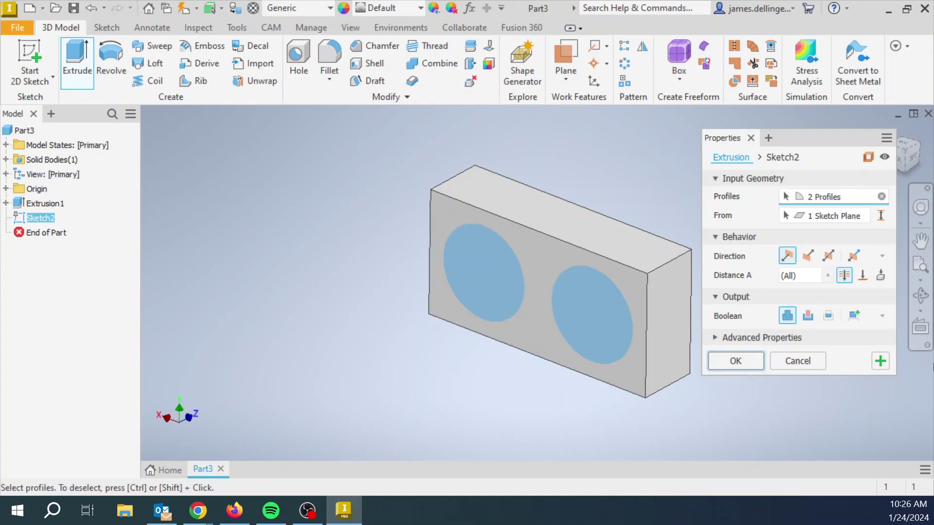
{"action": "key", "text": "Escape"}
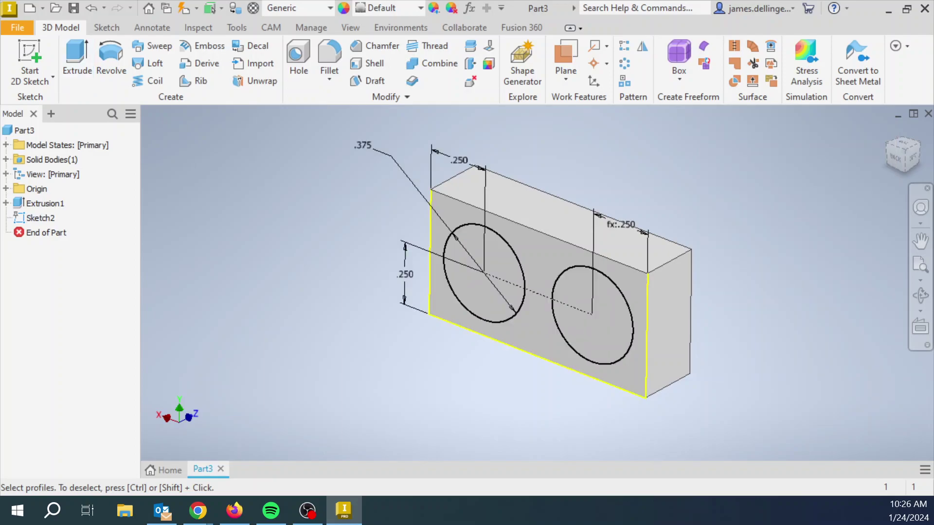
Extrude both circles 0.25 in outward from the back face as bosses joined to the block.
{"action": "left_click", "coordinate": [79, 57]}
{"action": "left_click", "coordinate": [503, 299]}
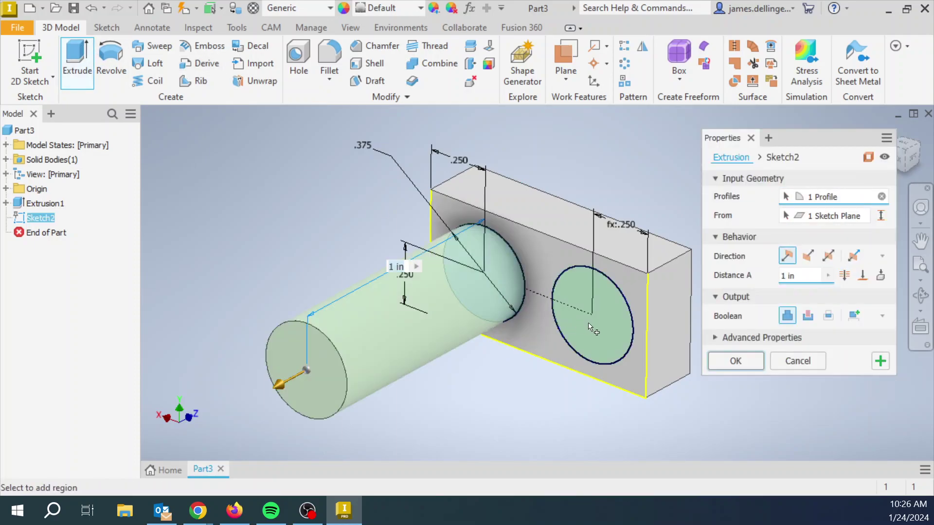
{"action": "left_click", "coordinate": [586, 323]}
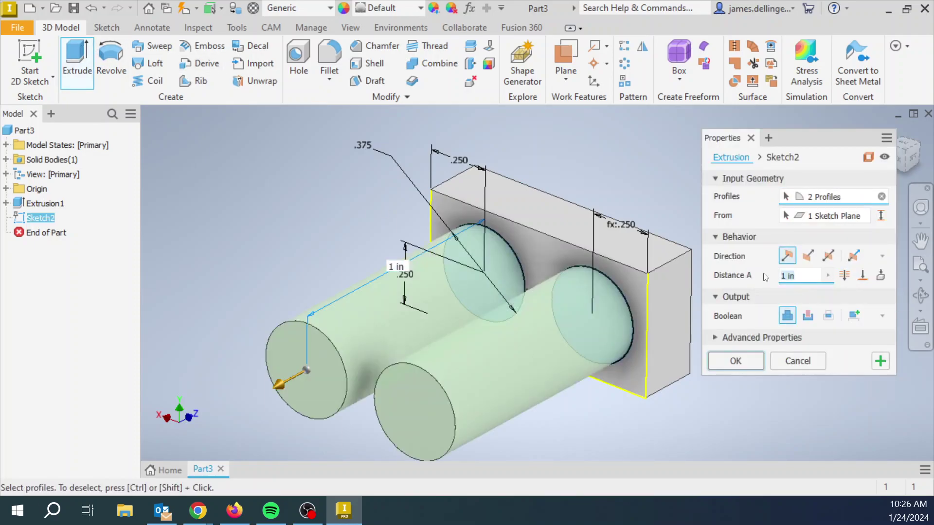
{"action": "type", "text": ".25"}
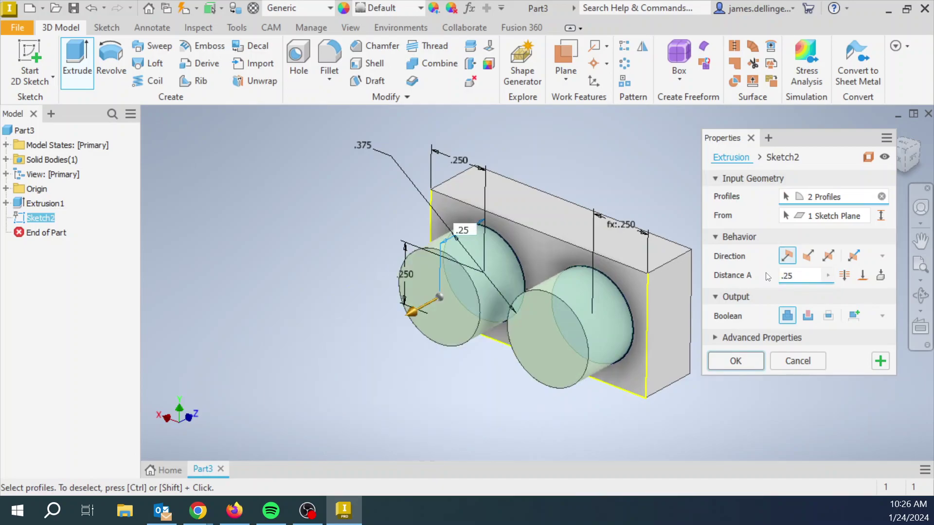
{"action": "key", "text": "Return"}
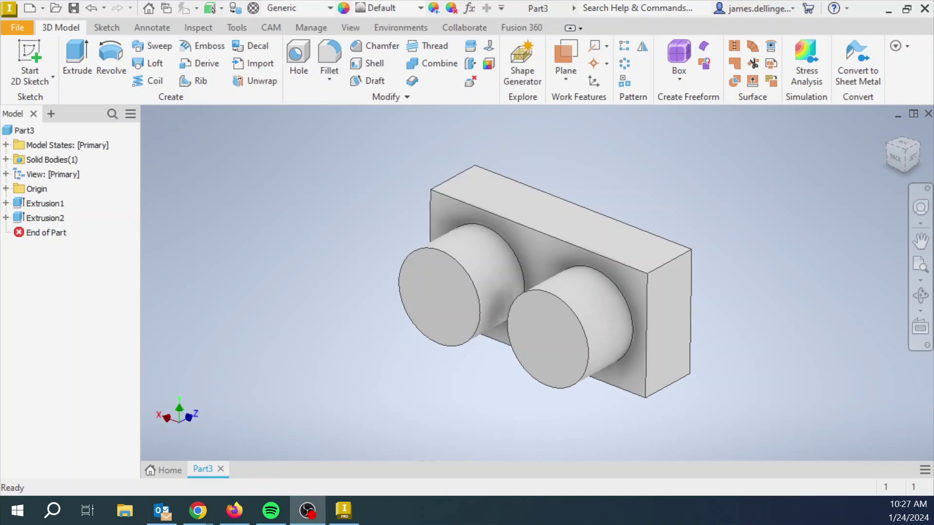
Switch to Chrome, browse the isometric drawing exercise images, and open the source page of Isometric projection exercise 7 to view its dimensioned drawing.
{"action": "key", "text": "alt+Tab"}
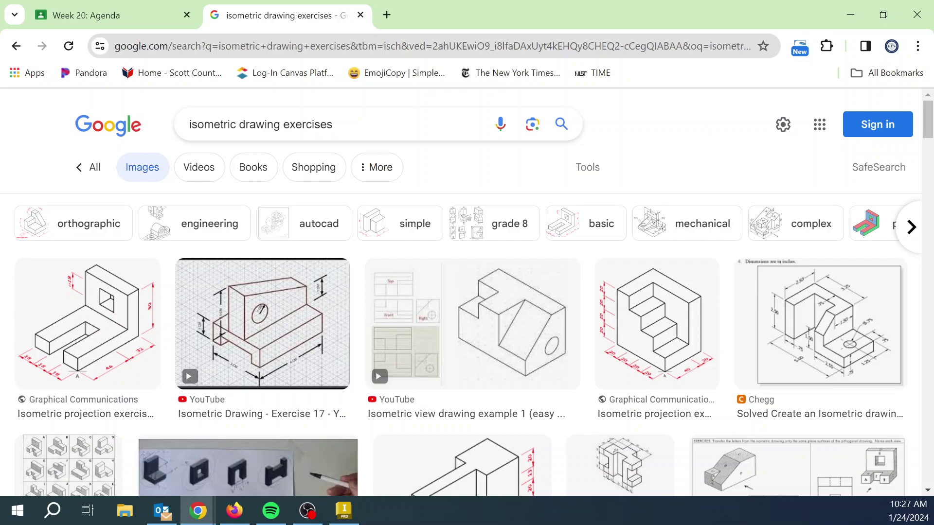
{"action": "scroll", "coordinate": [591, 341], "scroll_direction": "down", "scroll_amount": 6}
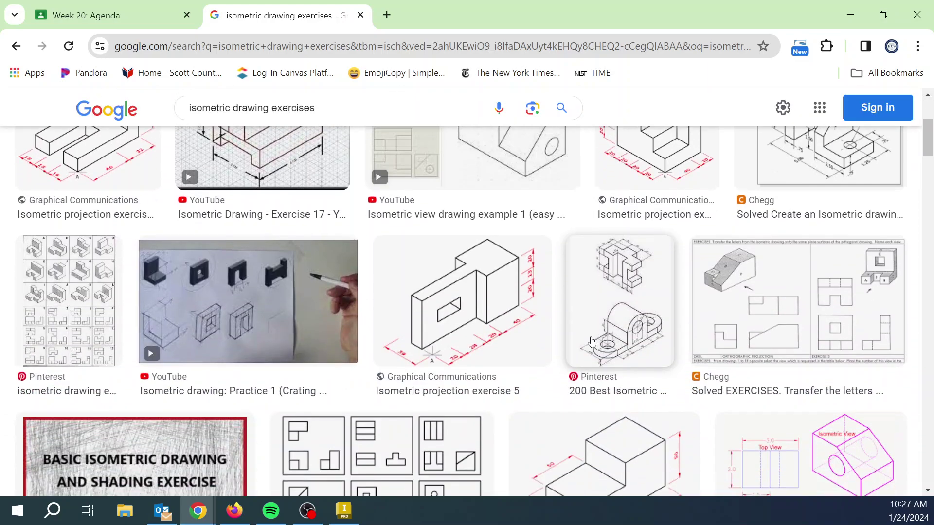
{"action": "scroll", "coordinate": [591, 342], "scroll_direction": "down", "scroll_amount": 2}
{"action": "scroll", "coordinate": [603, 336], "scroll_direction": "up", "scroll_amount": 2}
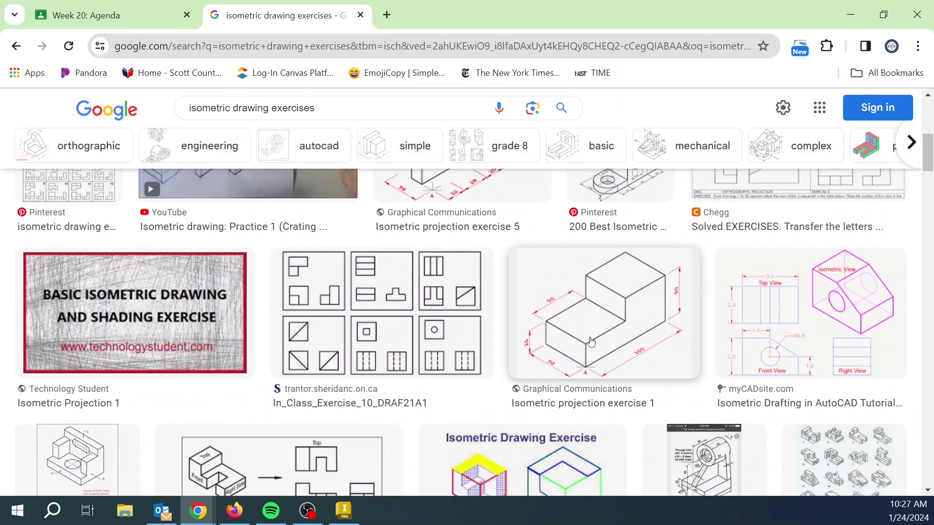
{"action": "scroll", "coordinate": [611, 326], "scroll_direction": "up", "scroll_amount": 5}
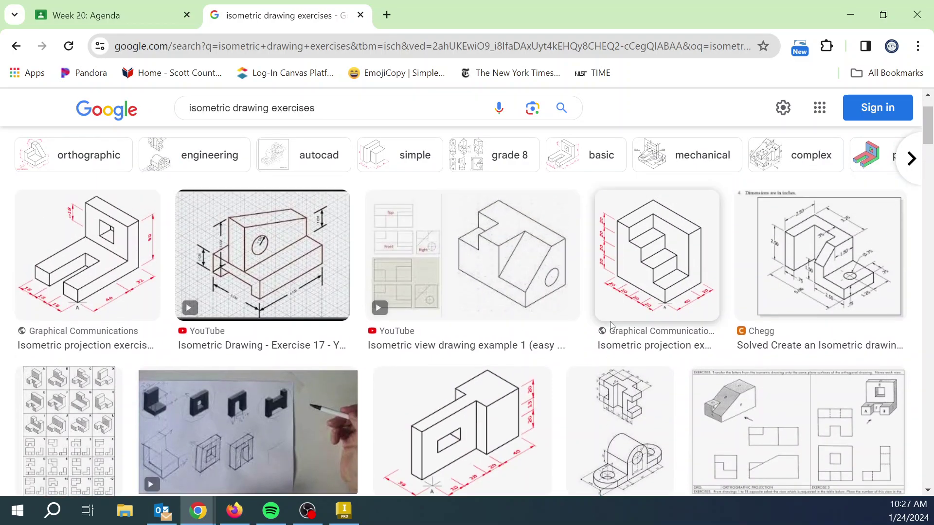
{"action": "left_click", "coordinate": [107, 258]}
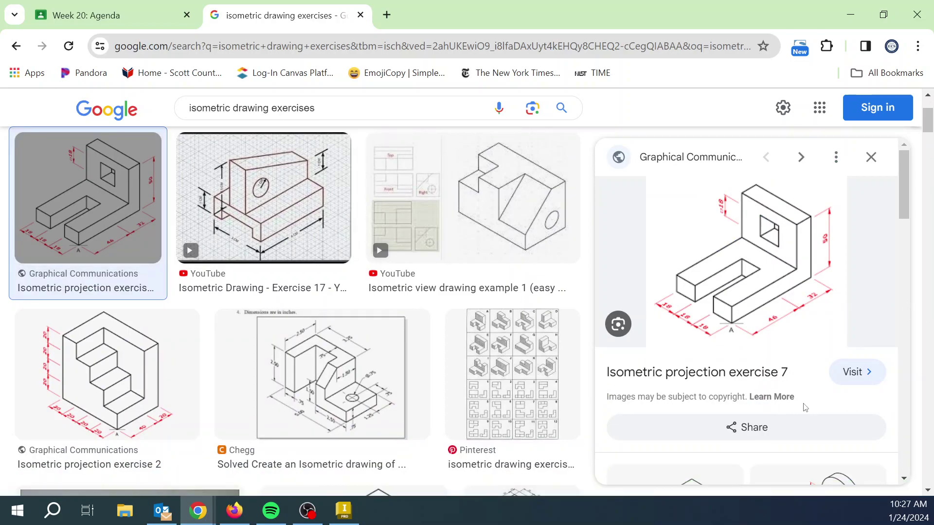
{"action": "left_click", "coordinate": [856, 380]}
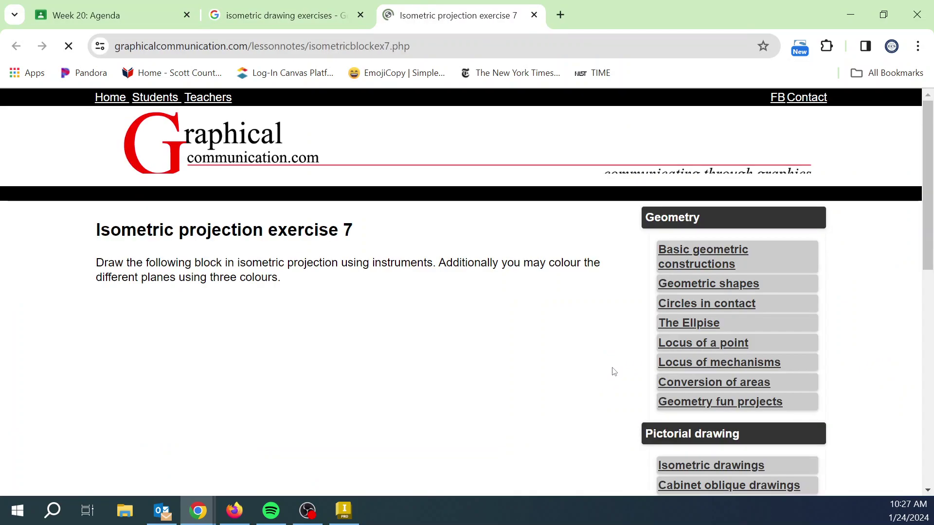
{"action": "scroll", "coordinate": [484, 318], "scroll_direction": "down", "scroll_amount": 5}
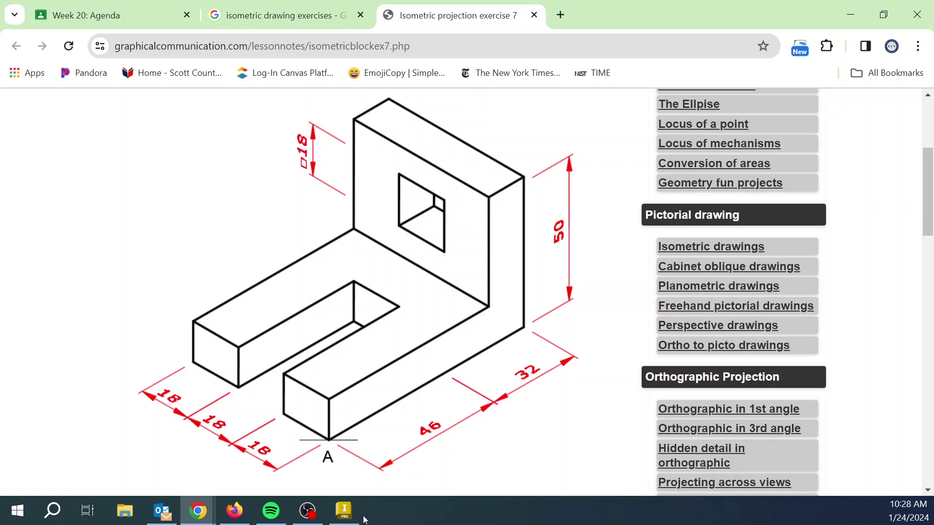
Return to Inventor and check the part's length units in the document settings.
{"action": "left_click", "coordinate": [347, 512]}
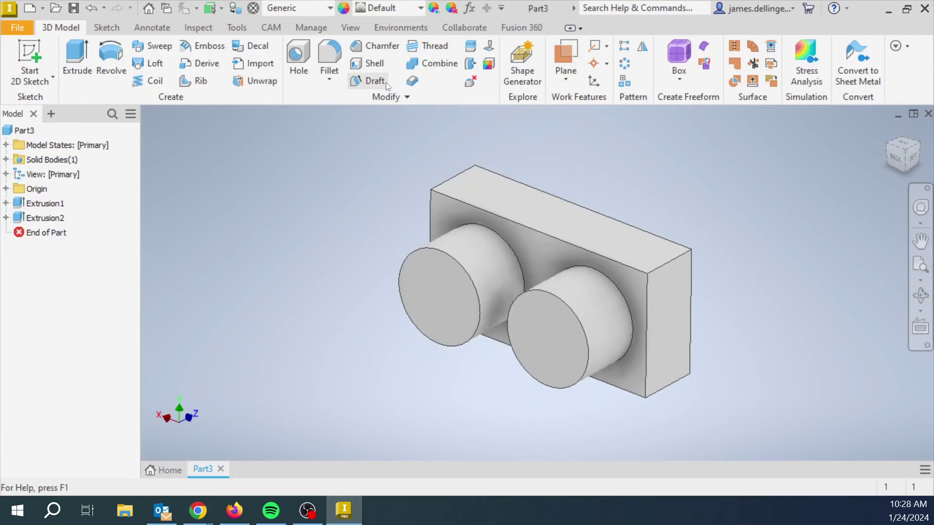
{"action": "left_click", "coordinate": [242, 22]}
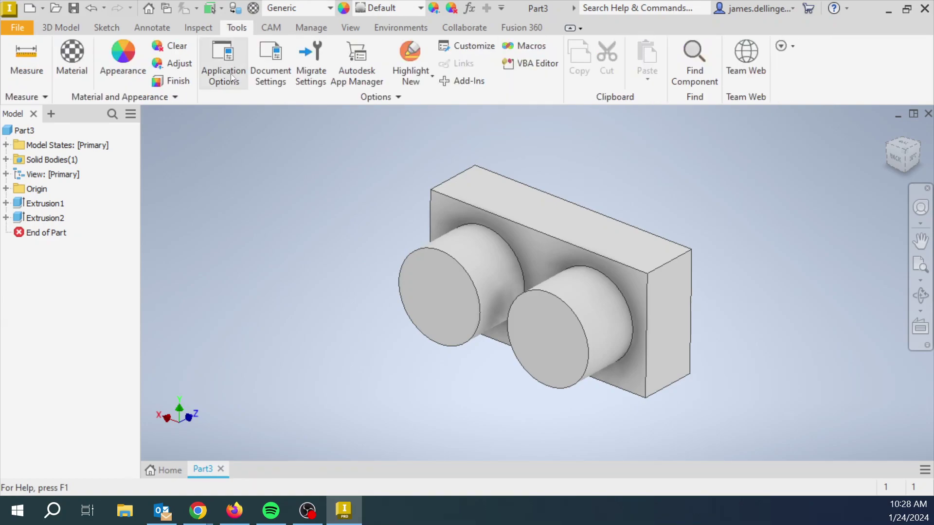
{"action": "left_click", "coordinate": [272, 82]}
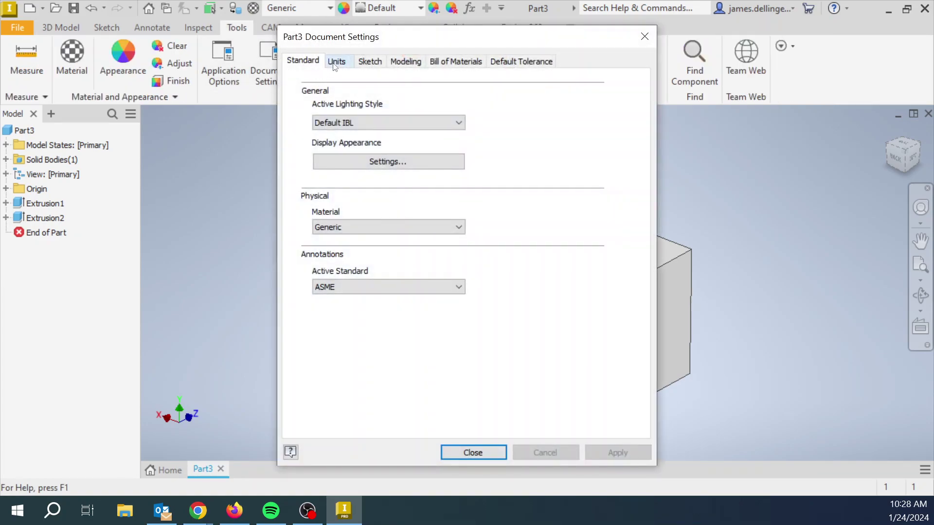
{"action": "left_click", "coordinate": [338, 62]}
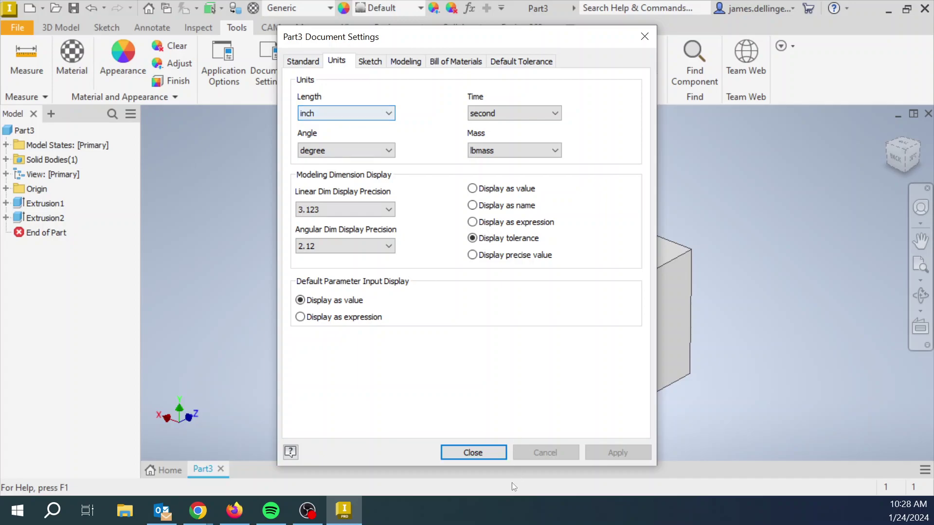
{"action": "left_click", "coordinate": [473, 453]}
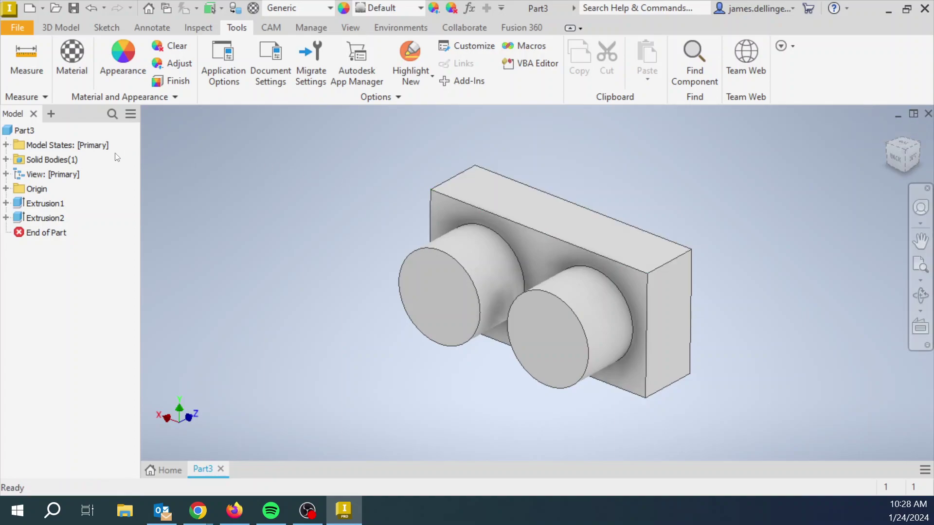
{"action": "left_click", "coordinate": [19, 30]}
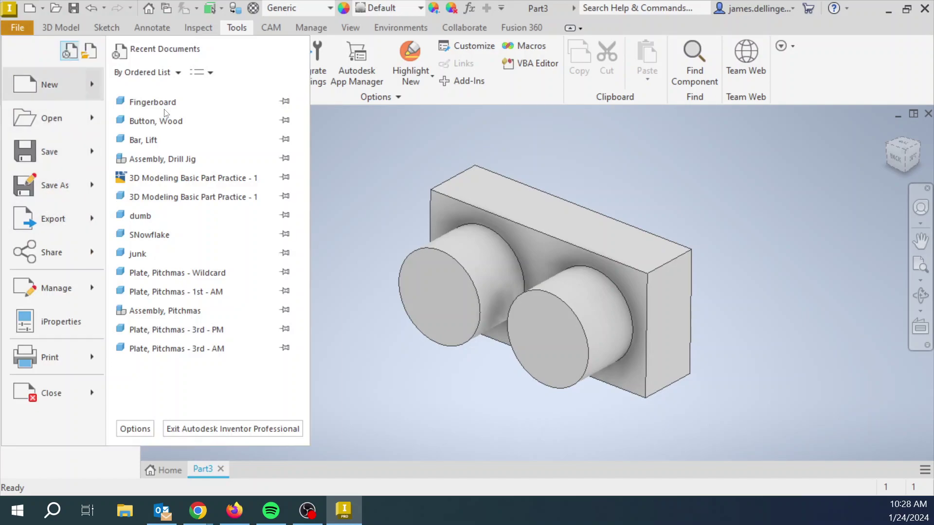
{"action": "key", "text": "Escape"}
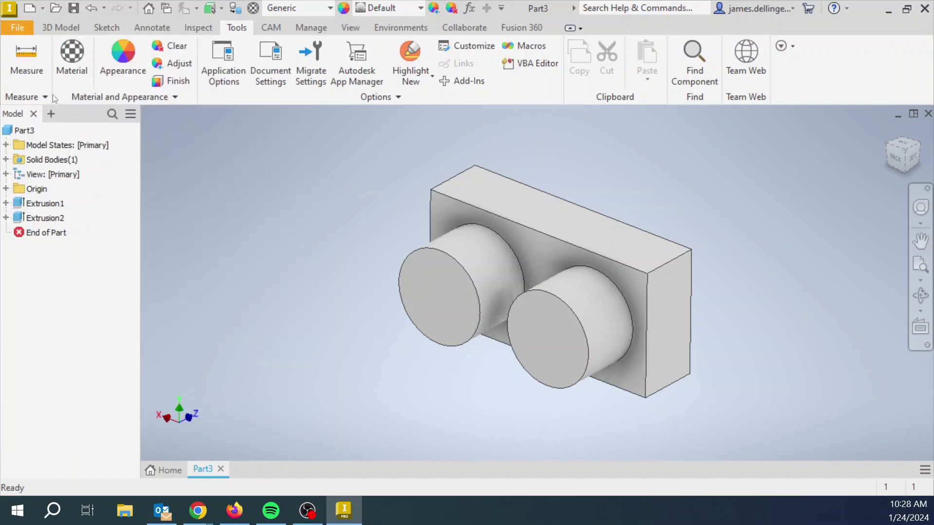
{"action": "left_click", "coordinate": [17, 27]}
{"action": "mouse_move", "coordinate": [36, 152]}
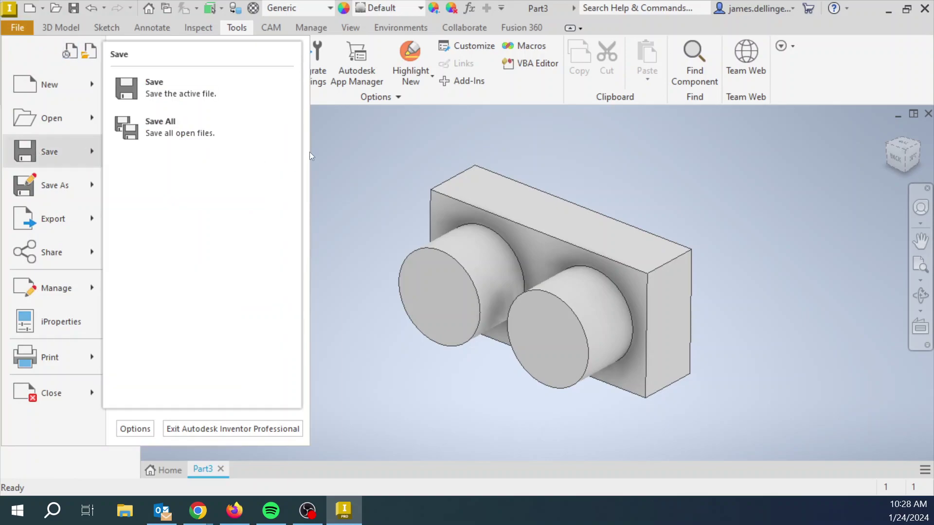
{"action": "left_click", "coordinate": [354, 145]}
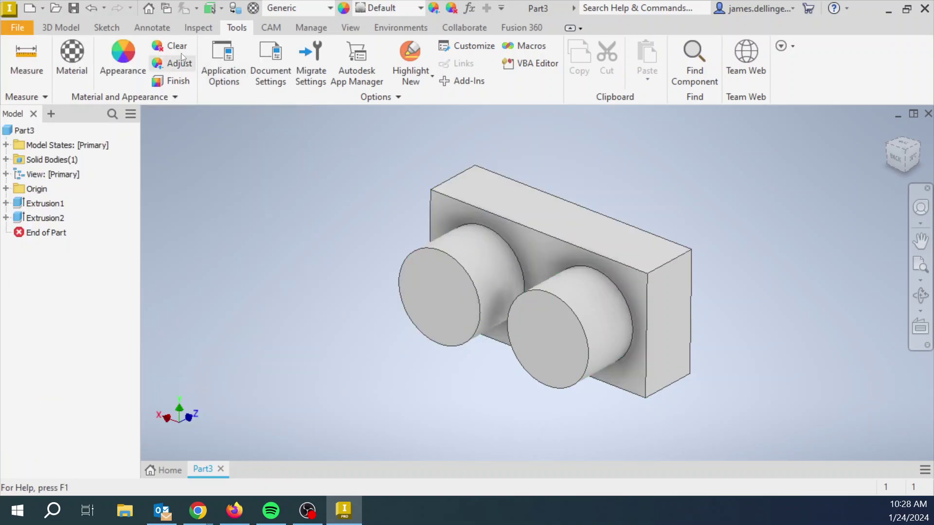
Save the part as Basic Lego in the Tutorials folder.
{"action": "left_click", "coordinate": [74, 8]}
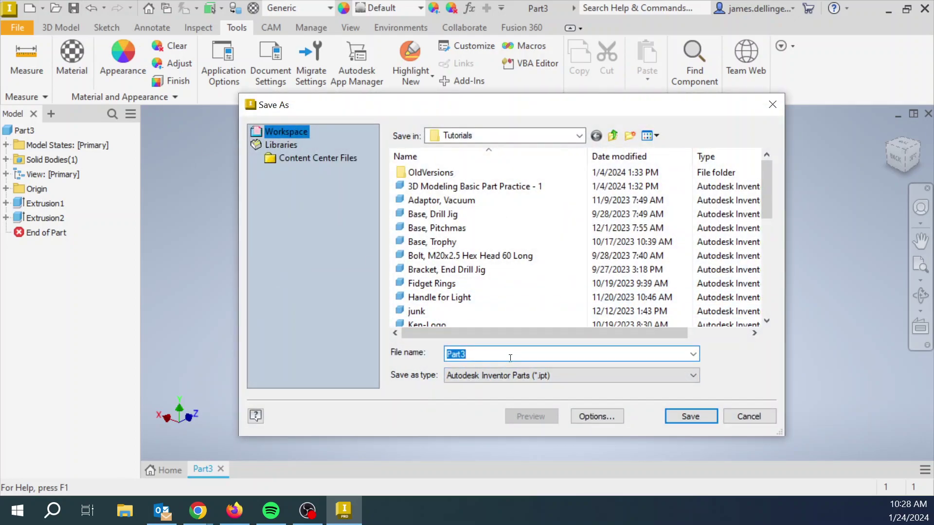
{"action": "key", "text": "BackSpace"}
{"action": "type", "text": "Basic Lego"}
{"action": "left_click", "coordinate": [690, 418]}
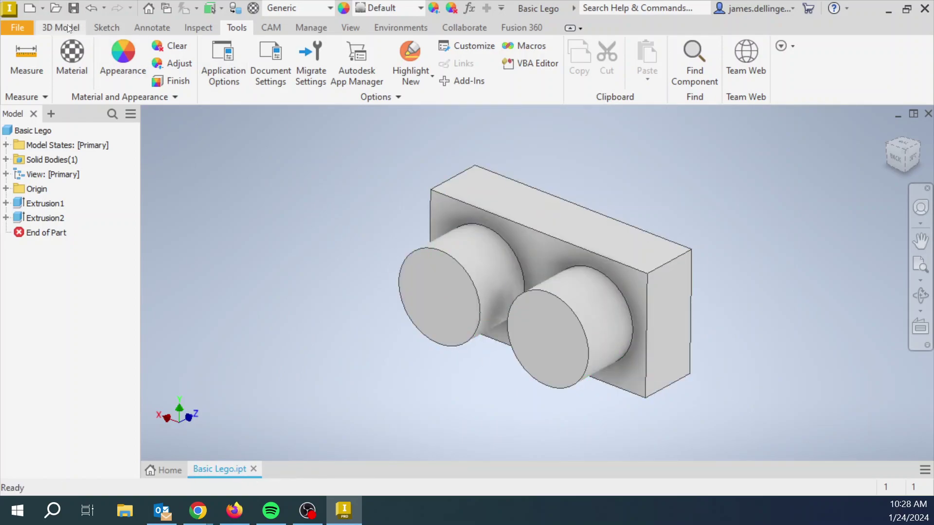
Save and close the Basic Lego part and switch back to the Isometric projection exercise 7 drawing in Chrome.
{"action": "left_click", "coordinate": [74, 8]}
{"action": "left_click", "coordinate": [928, 113]}
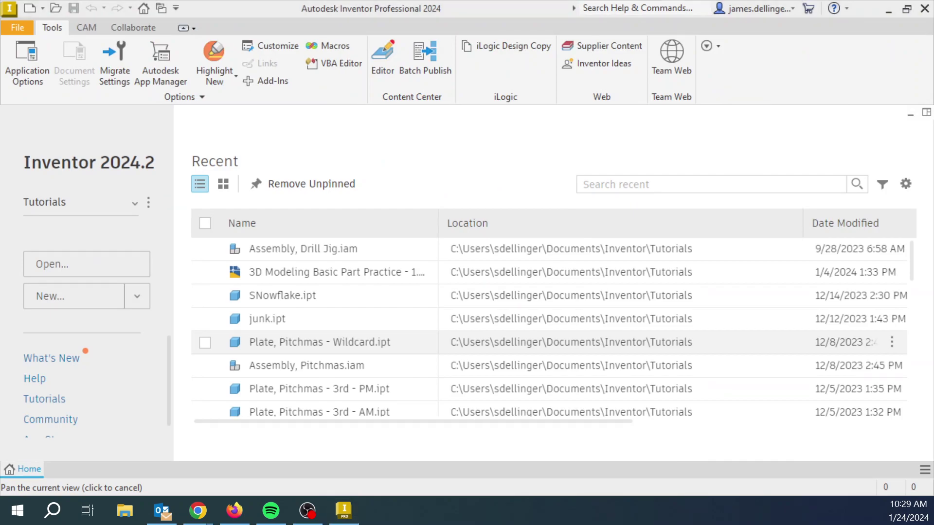
{"action": "key", "text": "alt+Tab"}
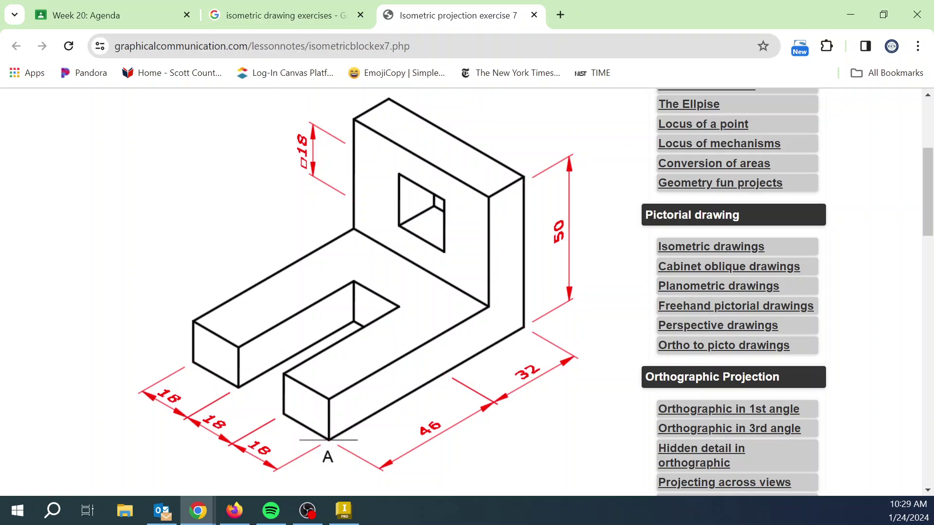